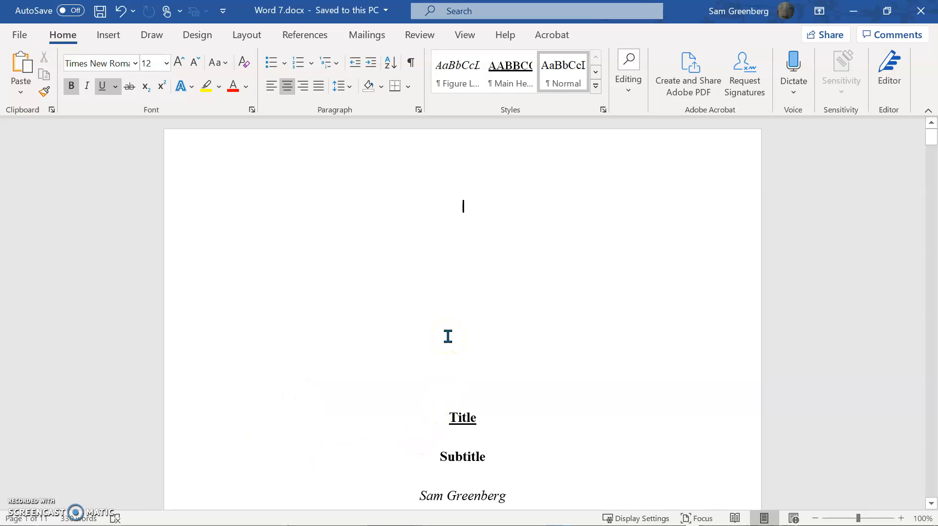
# Delete the unformatted table above the "Table 1: Regular Season" table.
pyautogui.click(479, 286)
pyautogui.click(416, 310)
pyautogui.scroll(-20, 479, 384)
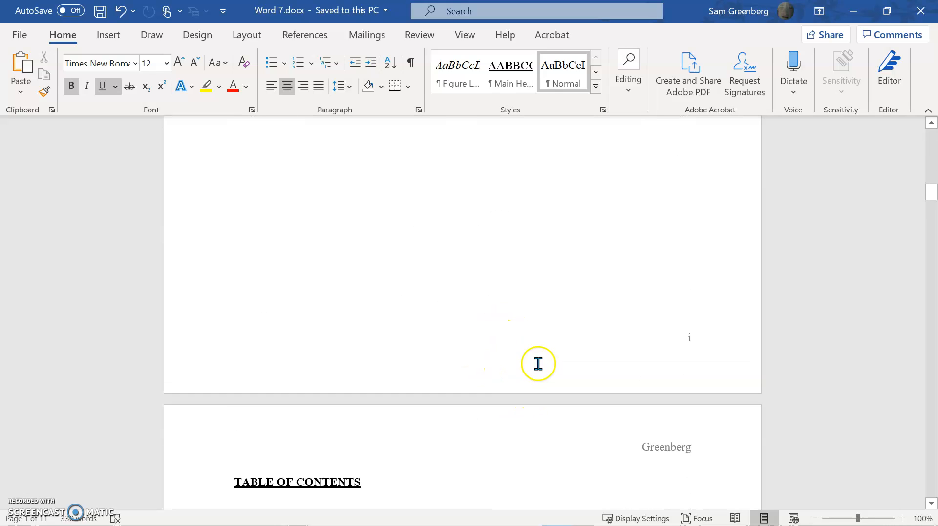
pyautogui.scroll(-20, 714, 322)
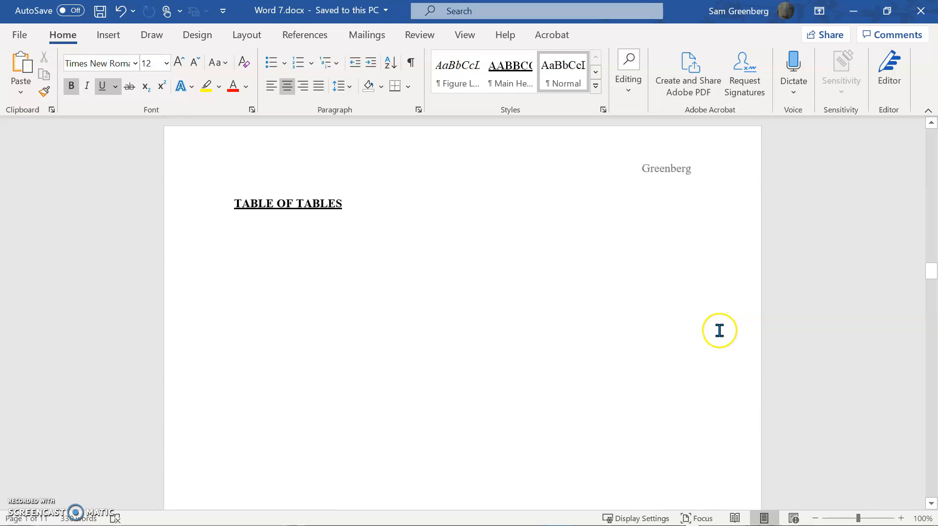
pyautogui.scroll(-20, 718, 337)
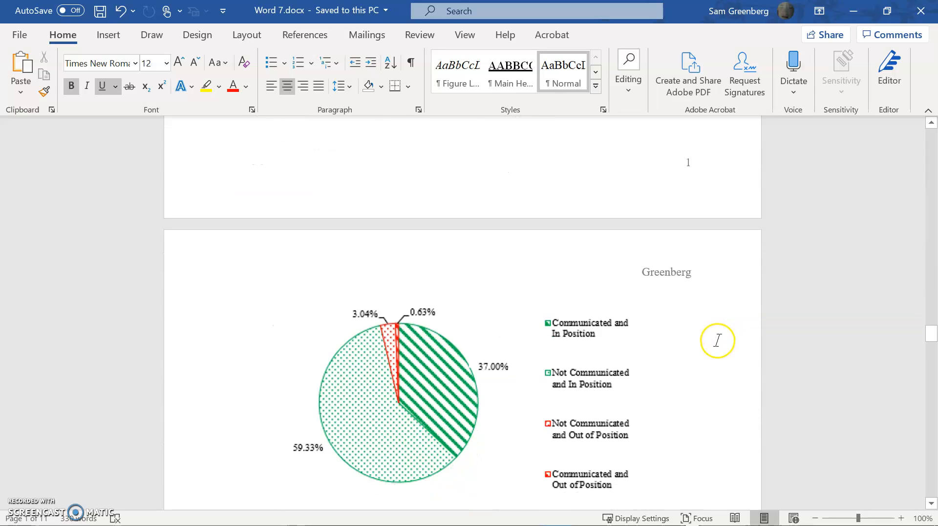
pyautogui.scroll(-10, 717, 341)
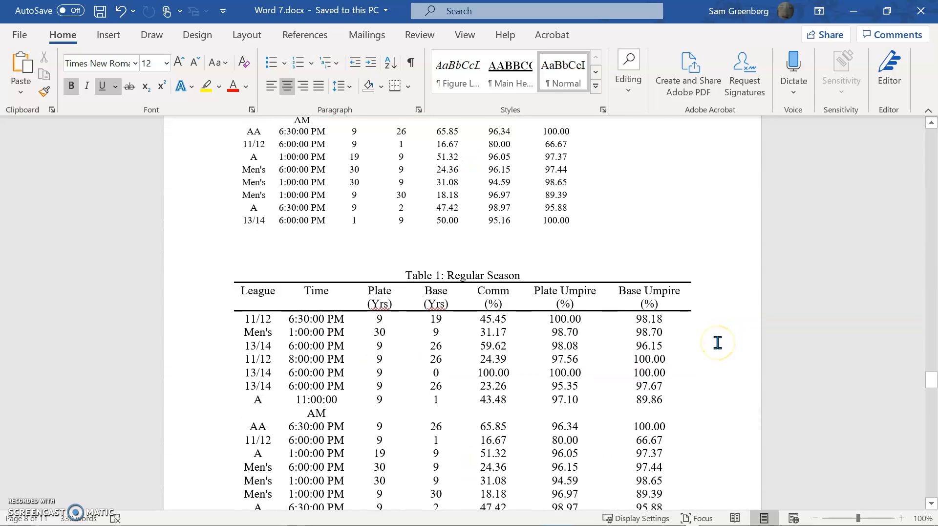
pyautogui.scroll(5, 717, 342)
pyautogui.click(348, 286)
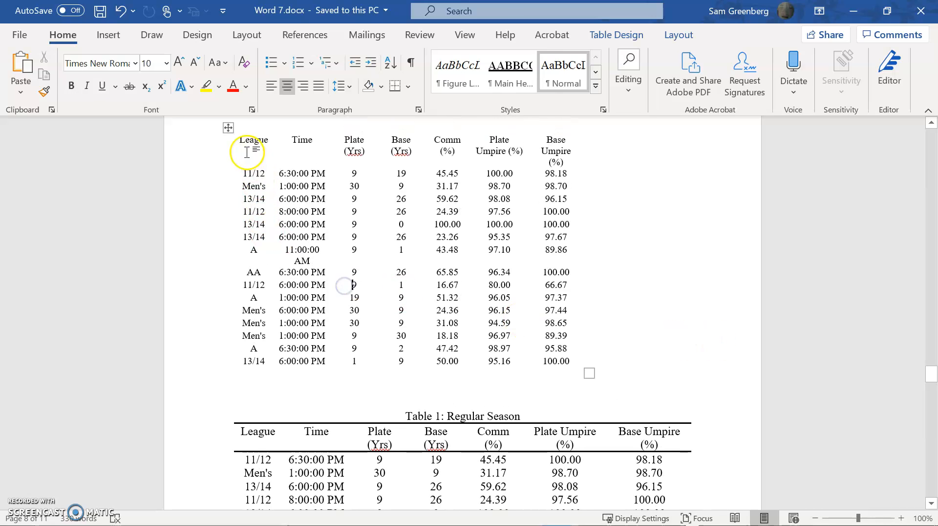
pyautogui.click(227, 128)
pyautogui.rightClick(228, 128)
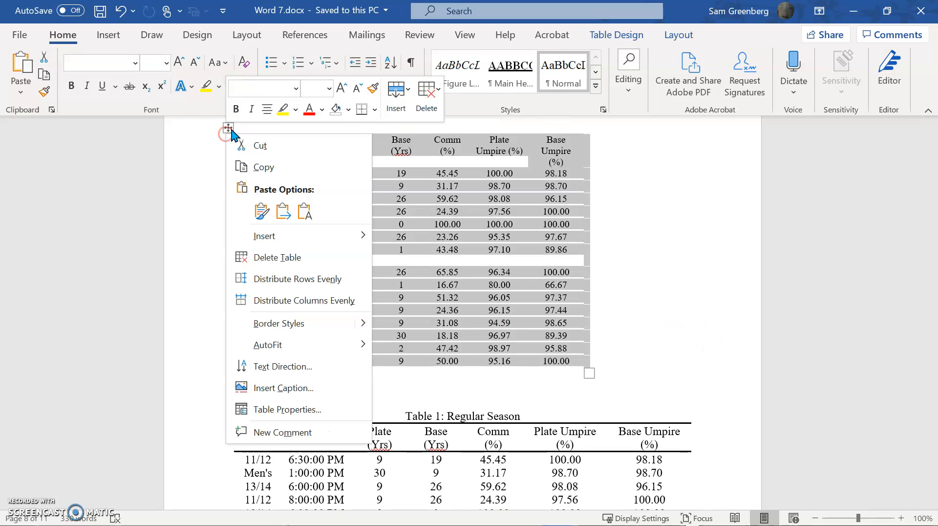
pyautogui.click(277, 257)
# Show the formatting marks and insert an extra blank paragraph above the page break on the TABLE OF CONTENTS page.
pyautogui.scroll(-20, 396, 263)
pyautogui.scroll(10, 705, 325)
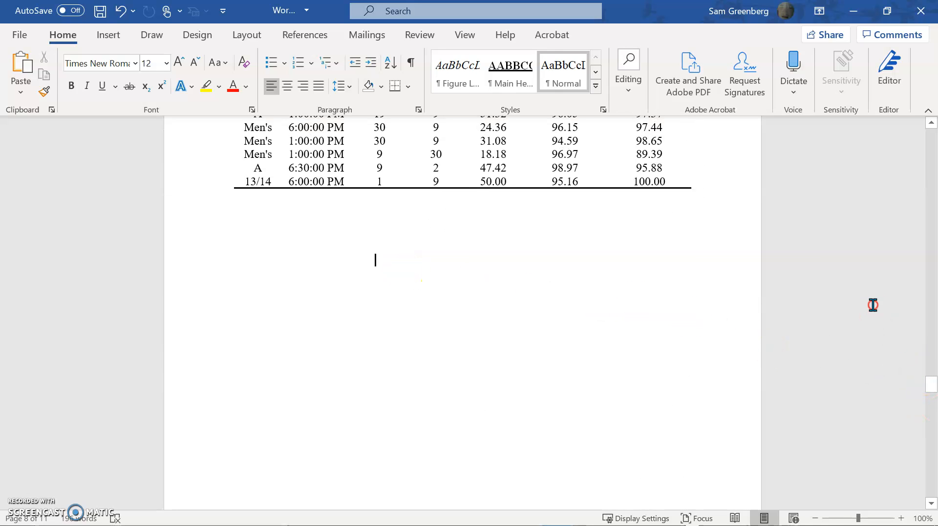
pyautogui.moveTo(931, 391); pyautogui.dragTo(897, 207)
pyautogui.scroll(1, 830, 229)
pyautogui.click(277, 338)
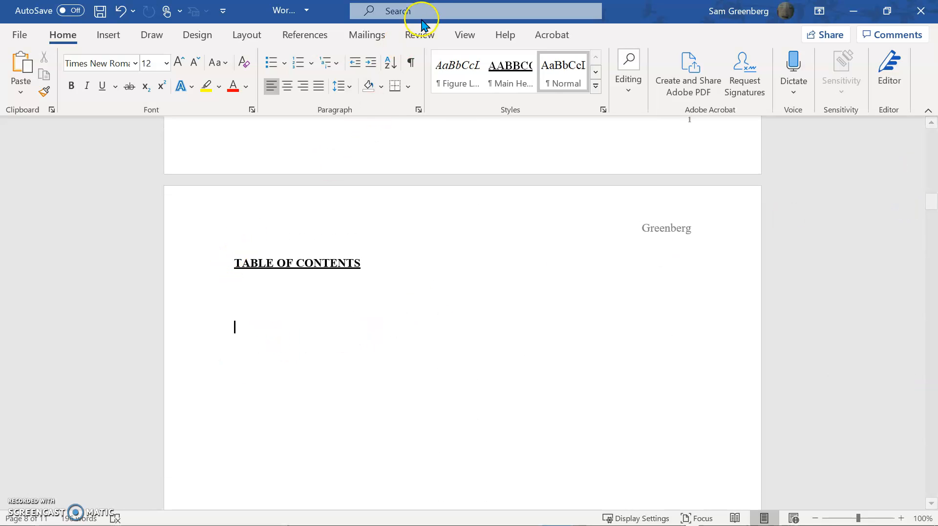
pyautogui.click(410, 62)
pyautogui.click(280, 320)
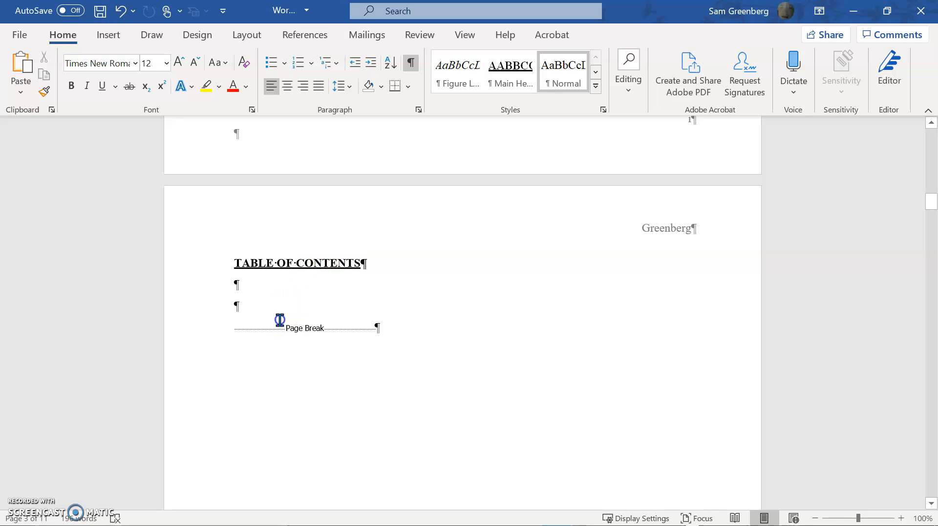
pyautogui.press('Return')
pyautogui.click(252, 303)
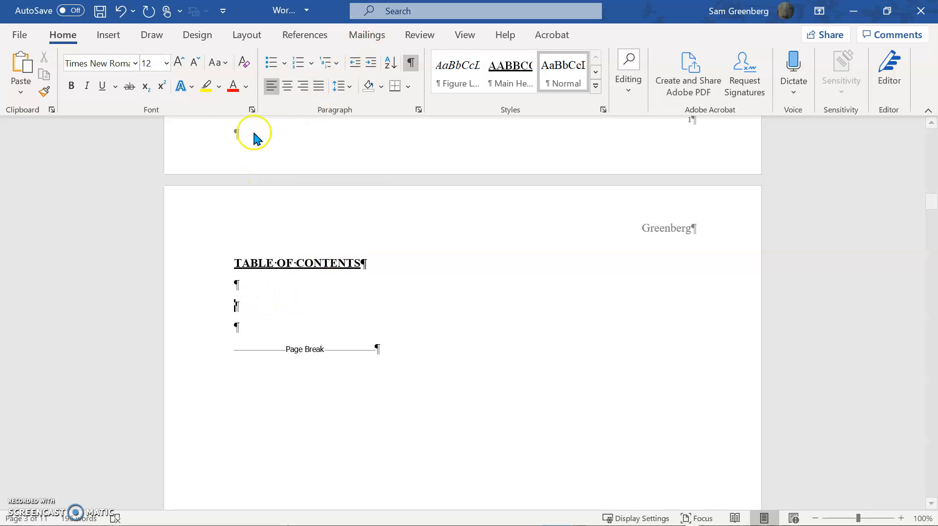
# Start a custom table of contents on the second blank line below the TABLE OF CONTENTS heading.
pyautogui.click(118, 39)
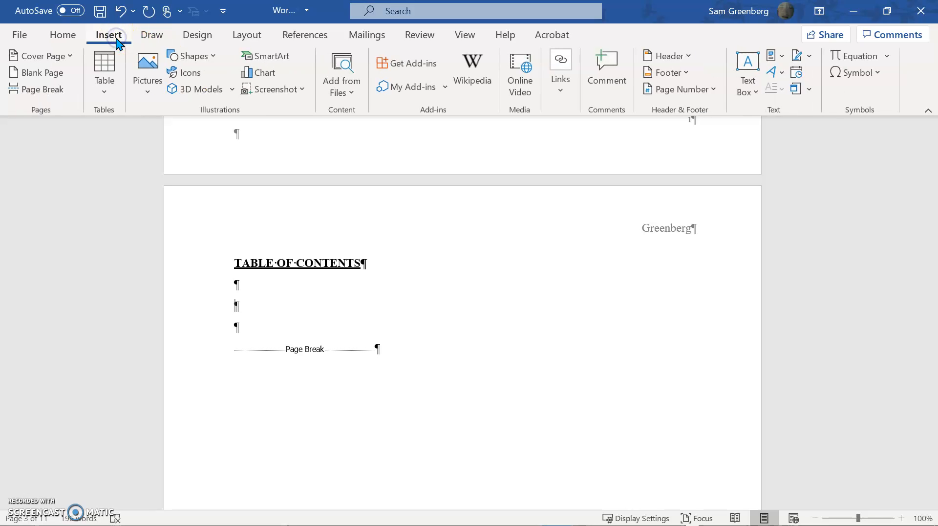
pyautogui.click(314, 39)
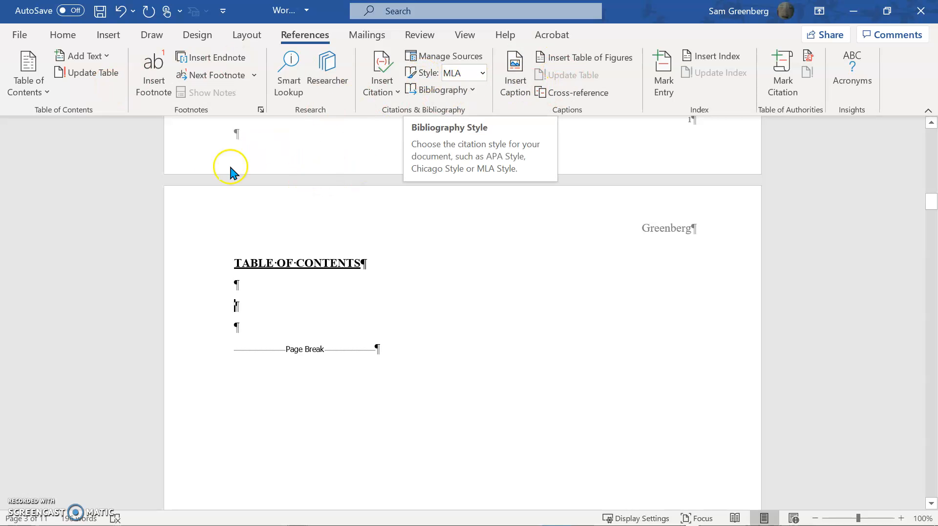
pyautogui.click(36, 91)
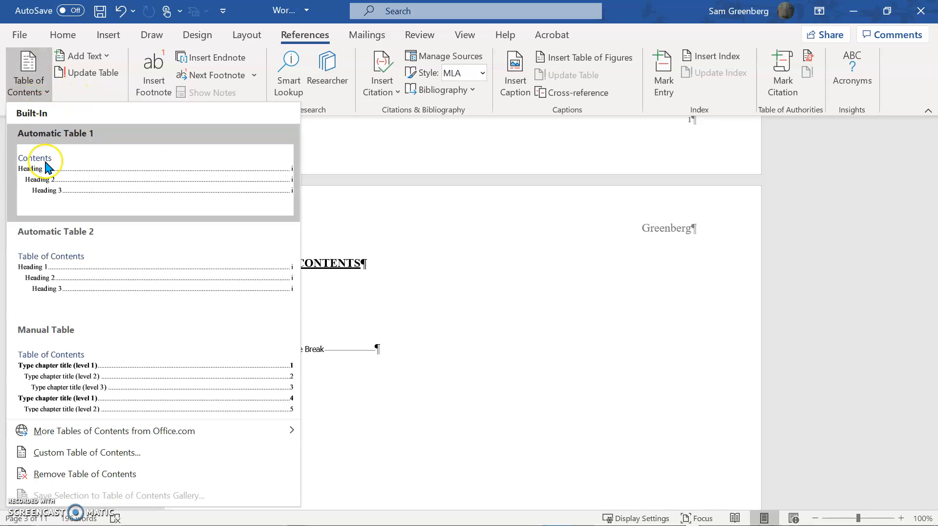
pyautogui.click(62, 460)
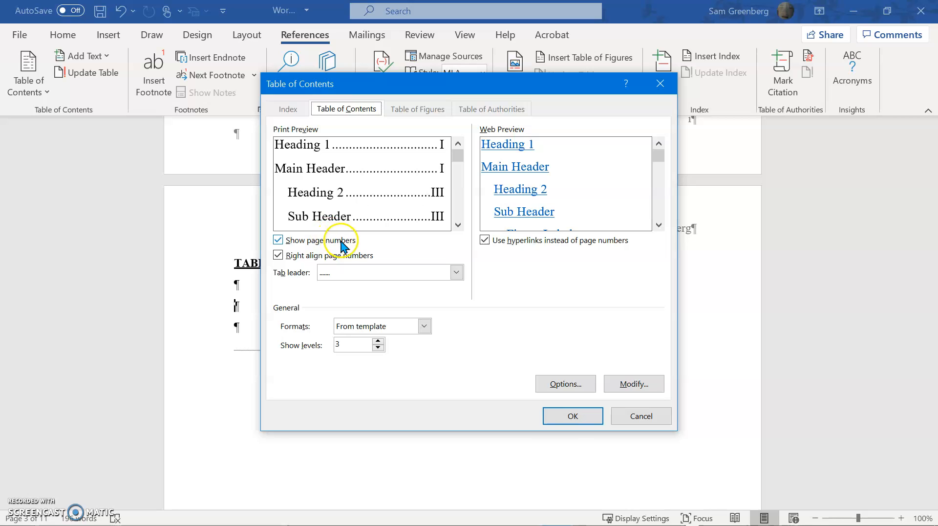
# Preview the underline and dashed tab leaders for the table of contents, and return to the dotted leader.
pyautogui.click(354, 270)
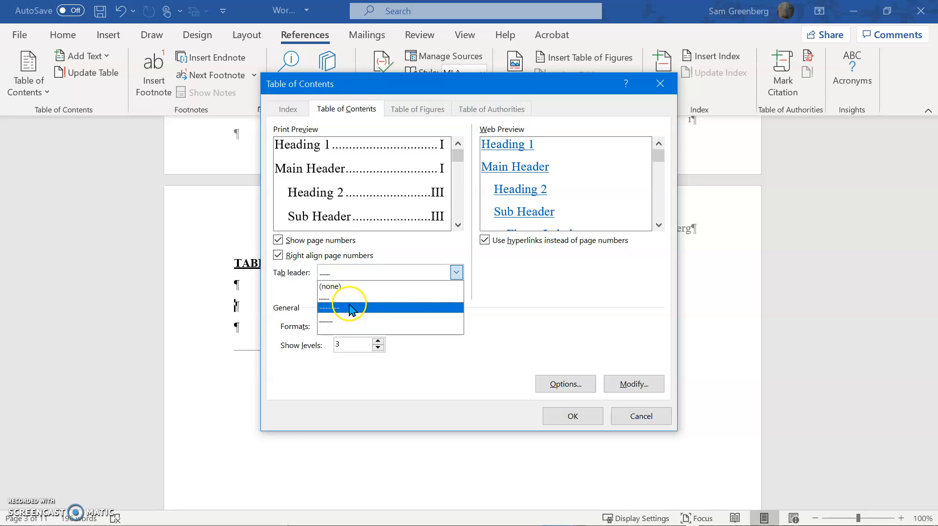
pyautogui.click(346, 319)
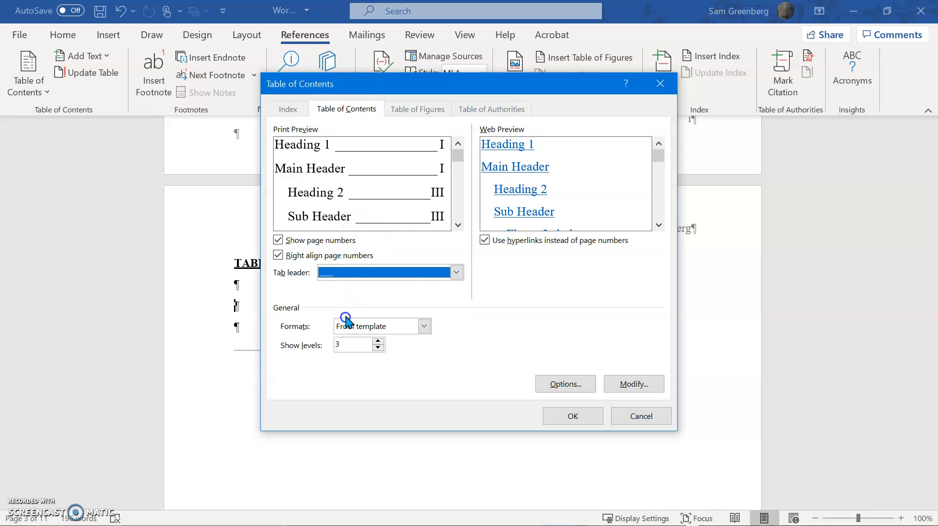
pyautogui.click(371, 272)
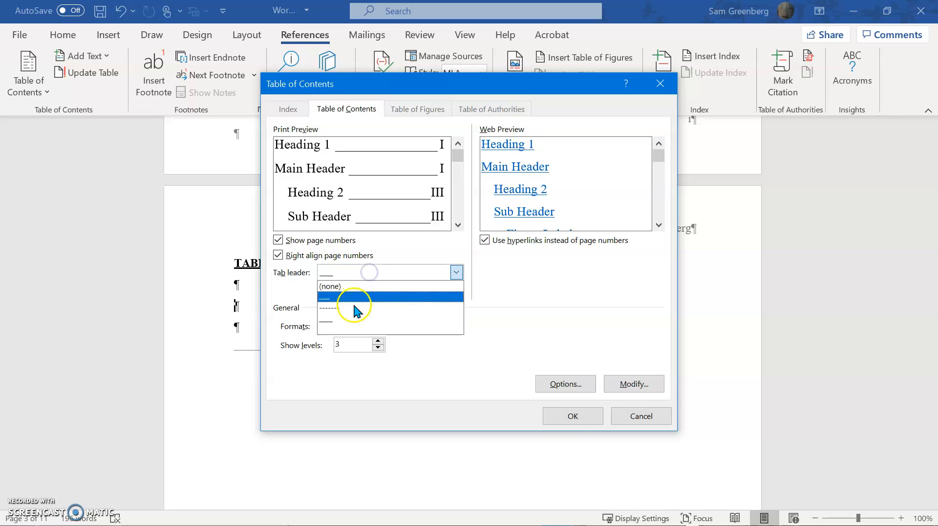
pyautogui.click(352, 306)
pyautogui.click(357, 274)
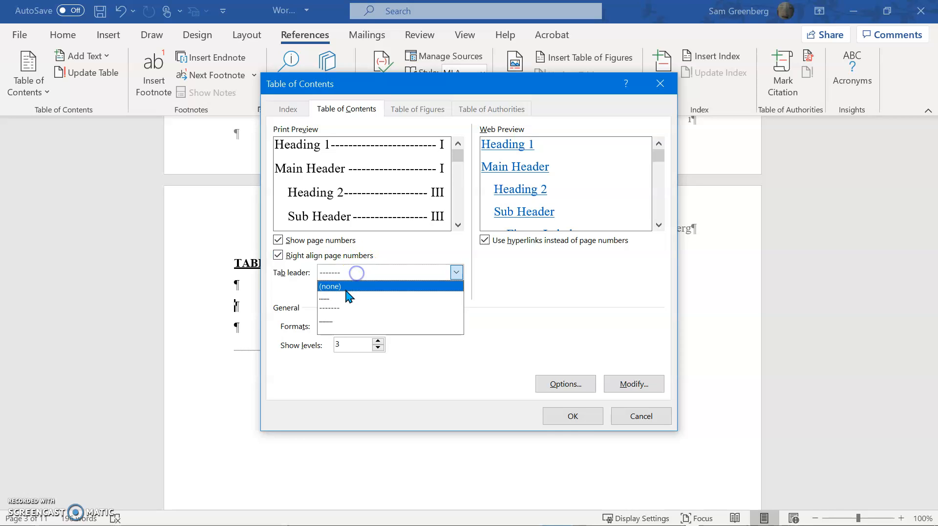
pyautogui.click(343, 298)
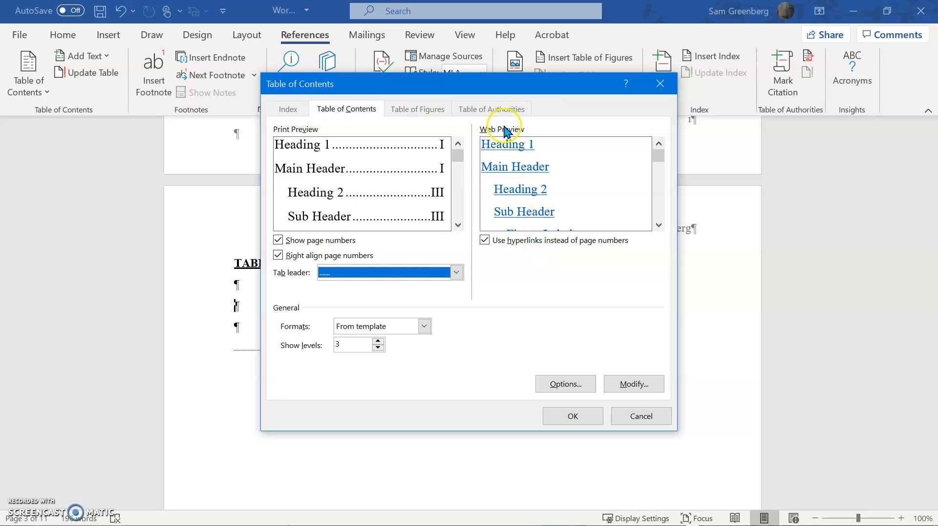
# In the table of contents options, clear the TOC levels of Figure Label, Heading 1, Heading 2, Main Header and Sub Header.
pyautogui.click(565, 384)
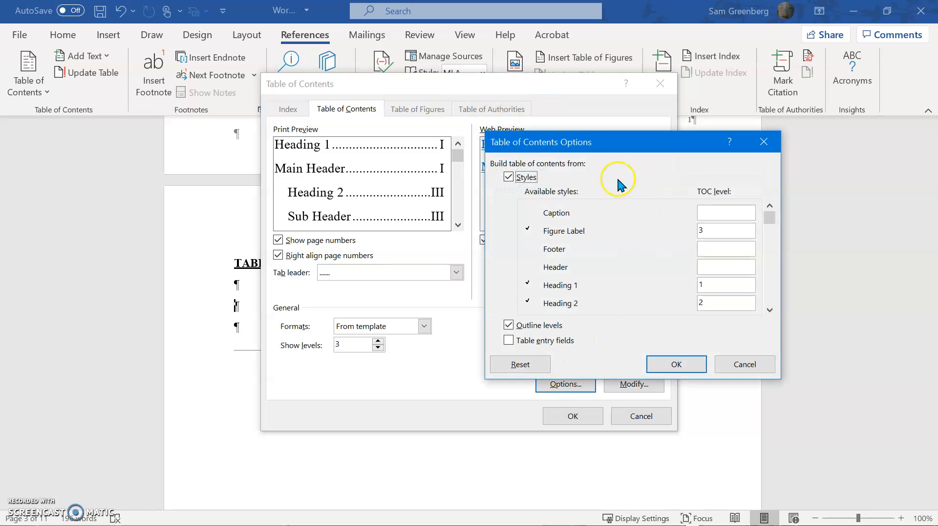
pyautogui.moveTo(635, 137); pyautogui.dragTo(504, 106)
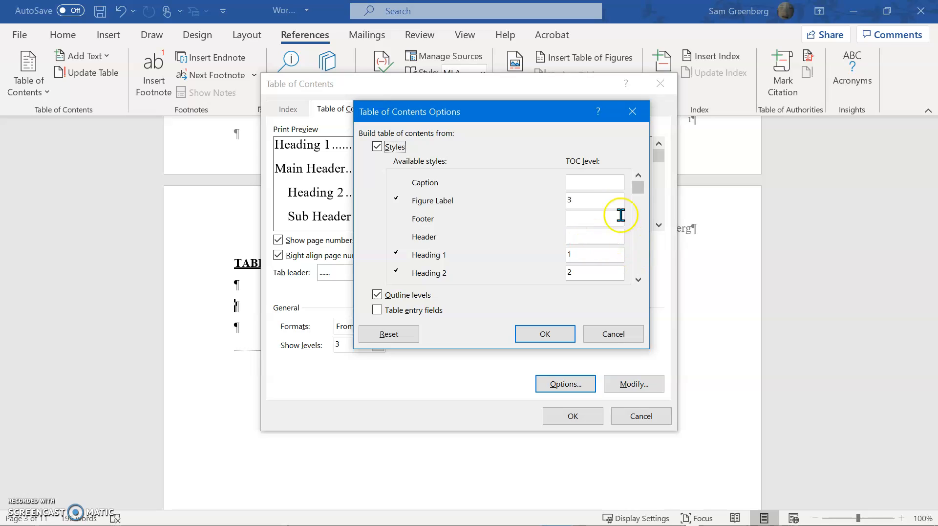
pyautogui.click(617, 200)
pyautogui.press('BackSpace')
pyautogui.click(601, 236)
pyautogui.click(592, 268)
pyautogui.press('BackSpace')
pyautogui.moveTo(634, 188); pyautogui.dragTo(631, 210)
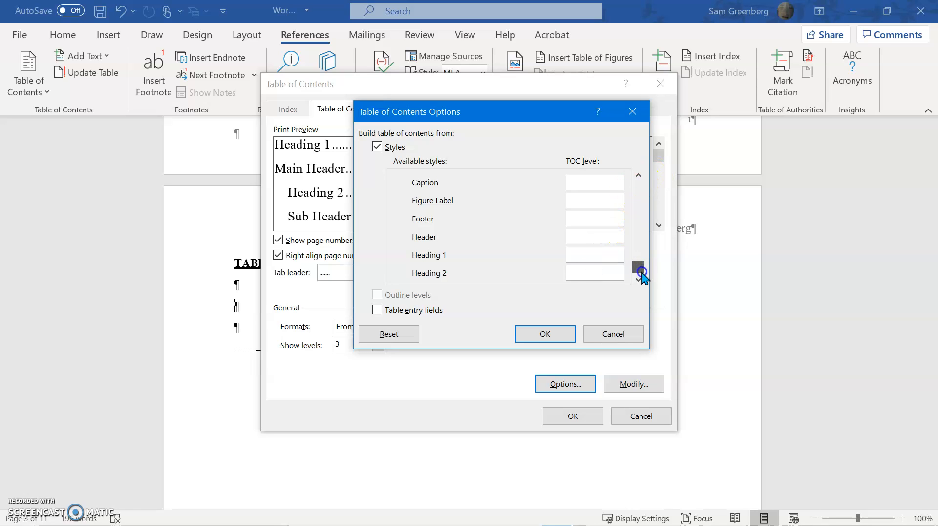
pyautogui.moveTo(645, 283); pyautogui.dragTo(645, 283)
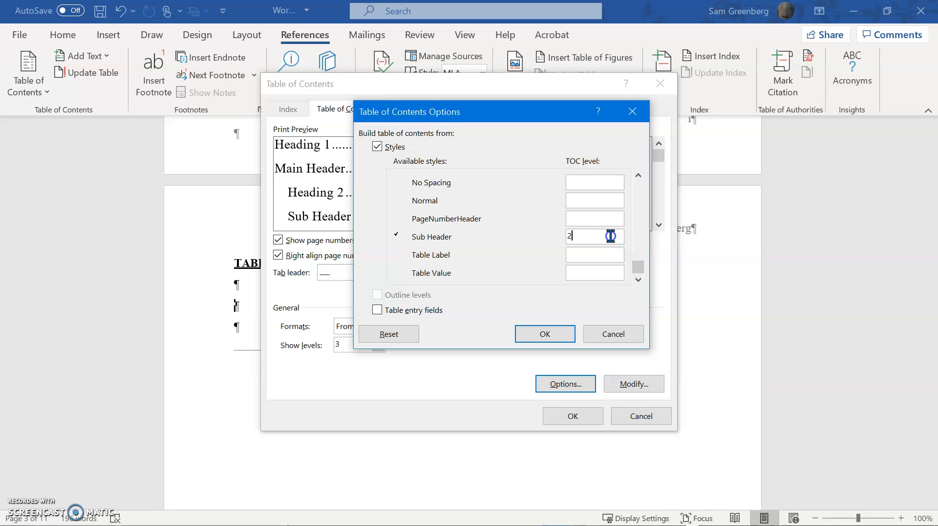
pyautogui.moveTo(642, 270); pyautogui.dragTo(638, 241)
pyautogui.press('BackSpace')
# Check the whole list of available styles for any remaining TOC levels.
pyautogui.moveTo(496, 109); pyautogui.dragTo(583, 159)
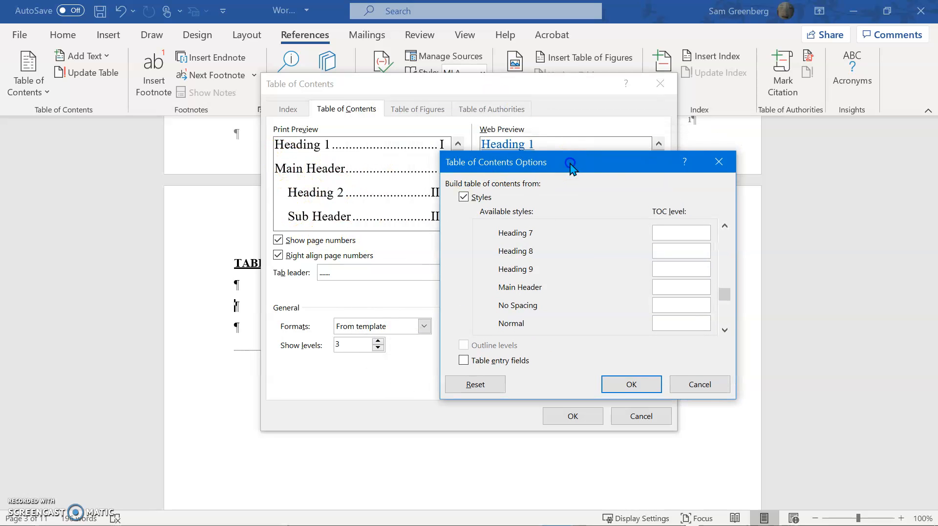
pyautogui.moveTo(509, 166); pyautogui.dragTo(403, 145)
pyautogui.moveTo(619, 266); pyautogui.dragTo(616, 240)
pyautogui.click(566, 211)
pyautogui.click(617, 308)
pyautogui.click(618, 308)
pyautogui.click(620, 308)
pyautogui.click(620, 308)
pyautogui.click(620, 308)
pyautogui.click(620, 308)
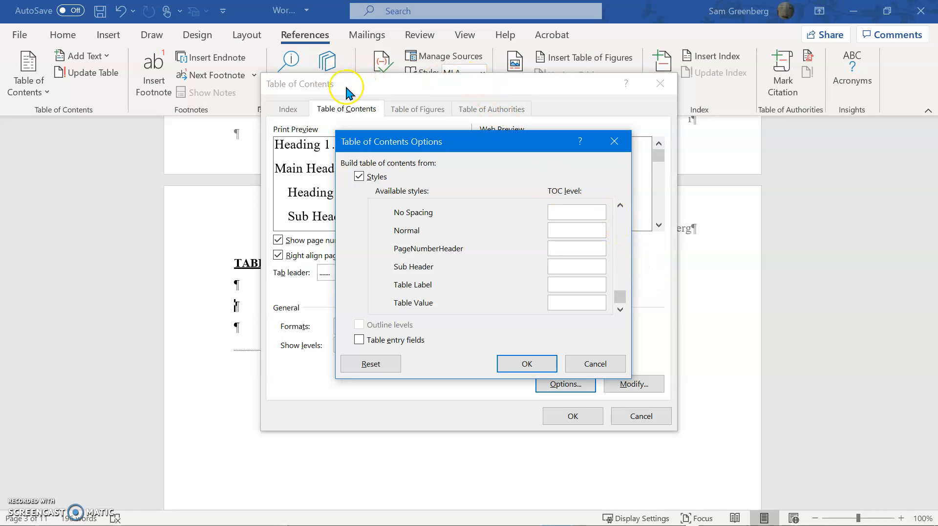
# Assign TOC level 1 to Main Header and level 2 to Sub Header, leave table entry fields off, and apply the options.
pyautogui.click(620, 205)
pyautogui.click(620, 205)
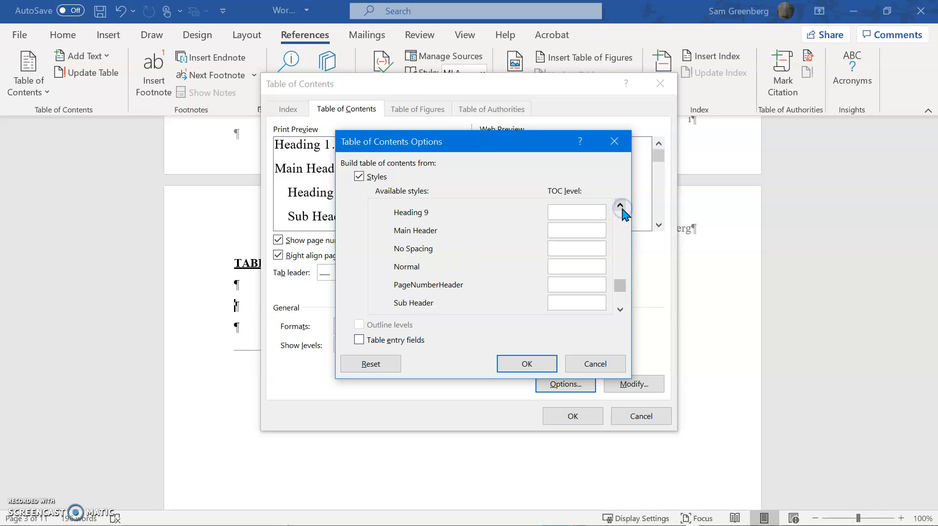
pyautogui.write('1')
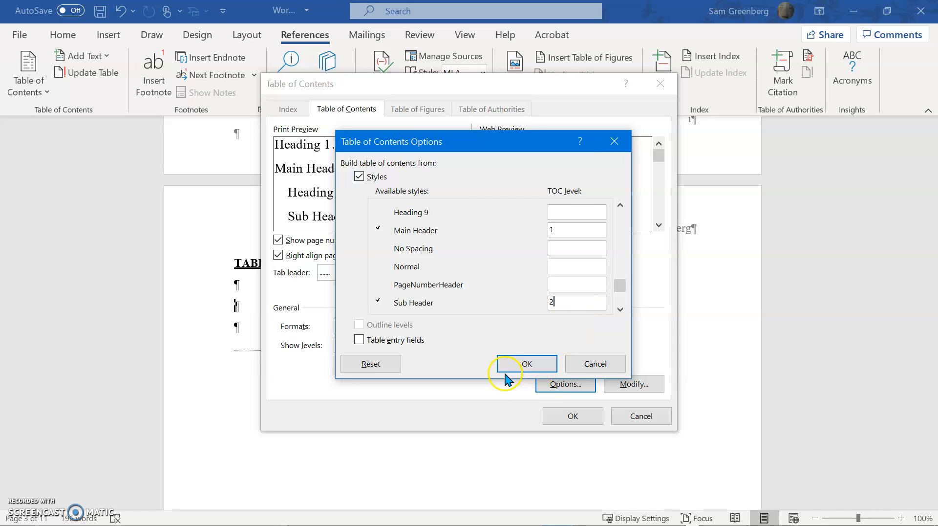
pyautogui.click(411, 341)
pyautogui.click(410, 341)
pyautogui.click(527, 372)
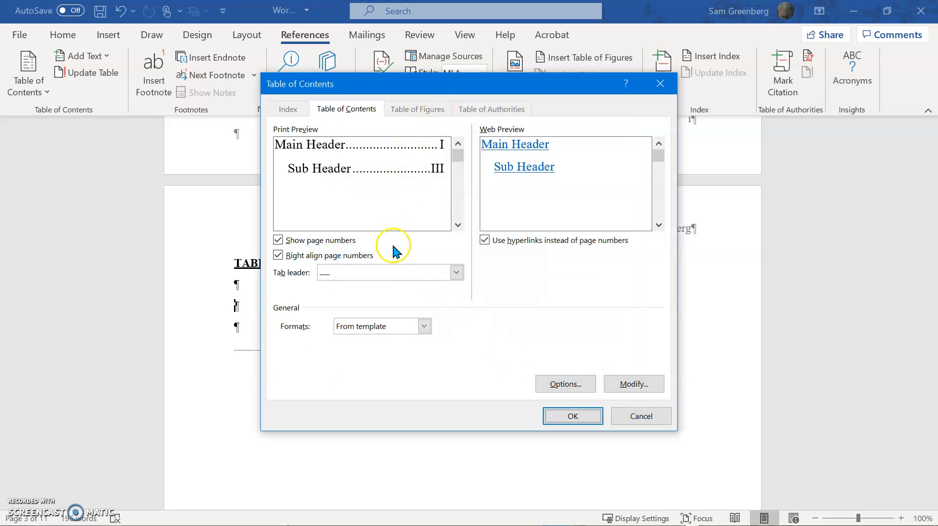
# Define the TOC 1 style as a Paragraph style based on Normal and accept the style changes.
pyautogui.click(635, 384)
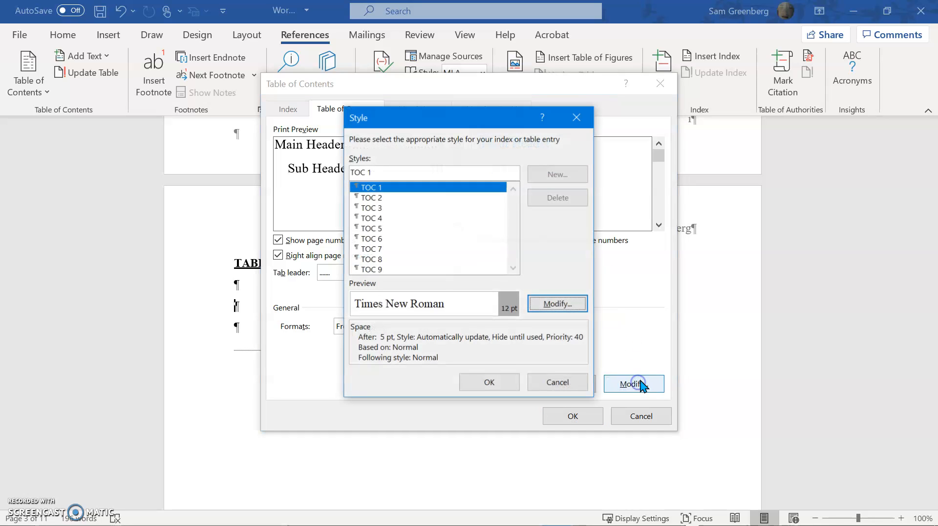
pyautogui.click(394, 203)
pyautogui.click(391, 188)
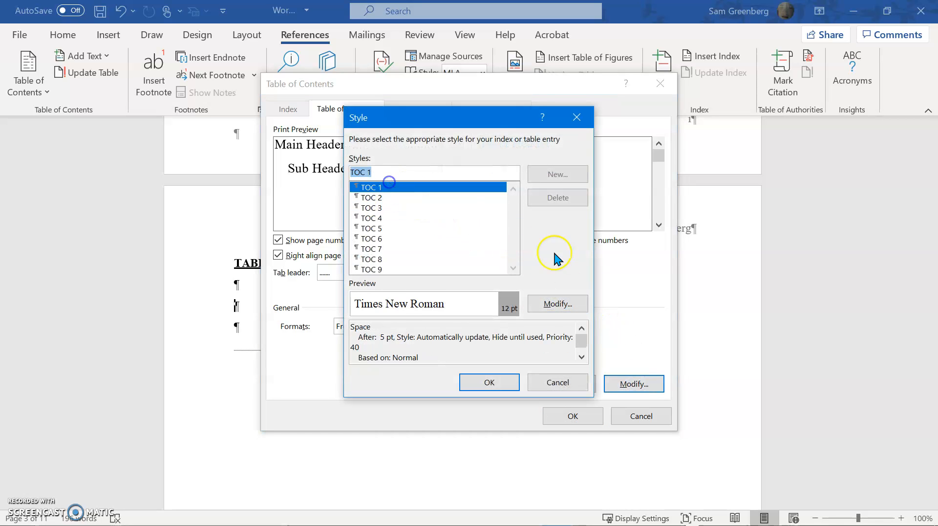
pyautogui.click(557, 303)
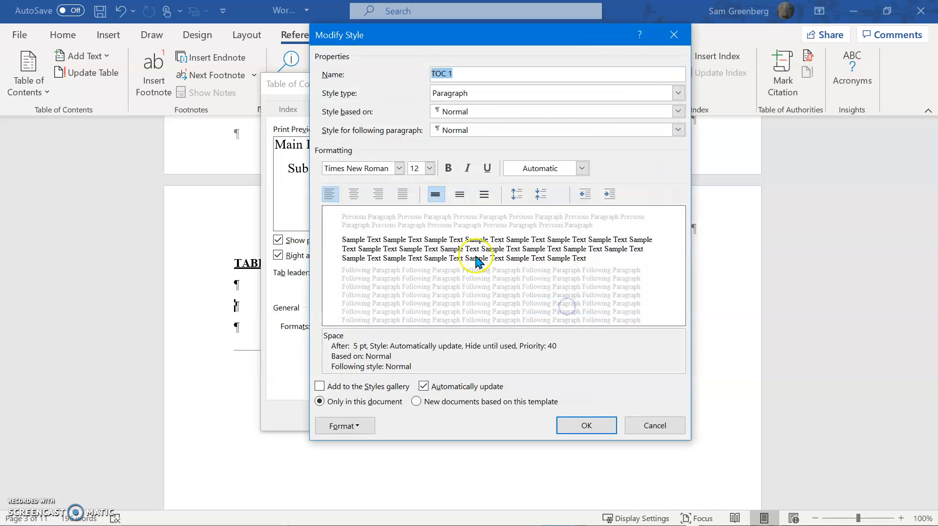
pyautogui.click(476, 92)
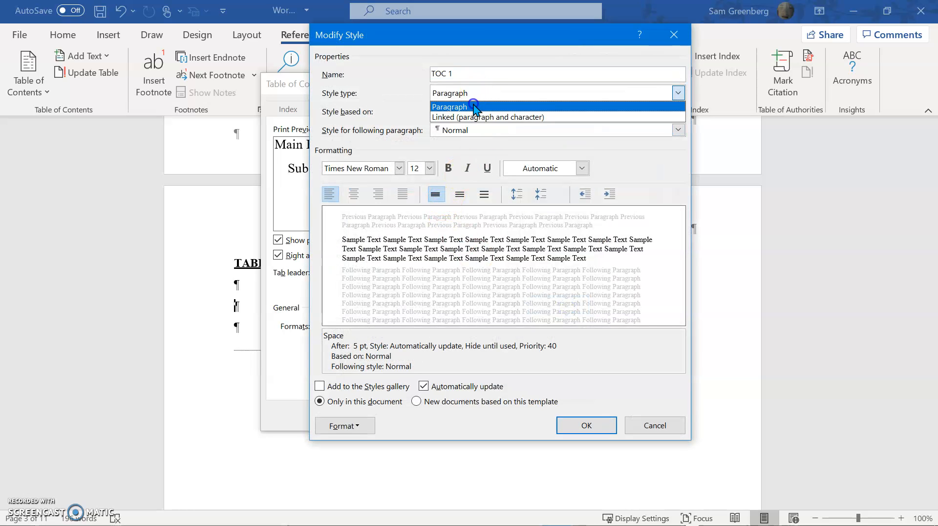
pyautogui.click(474, 106)
pyautogui.click(478, 113)
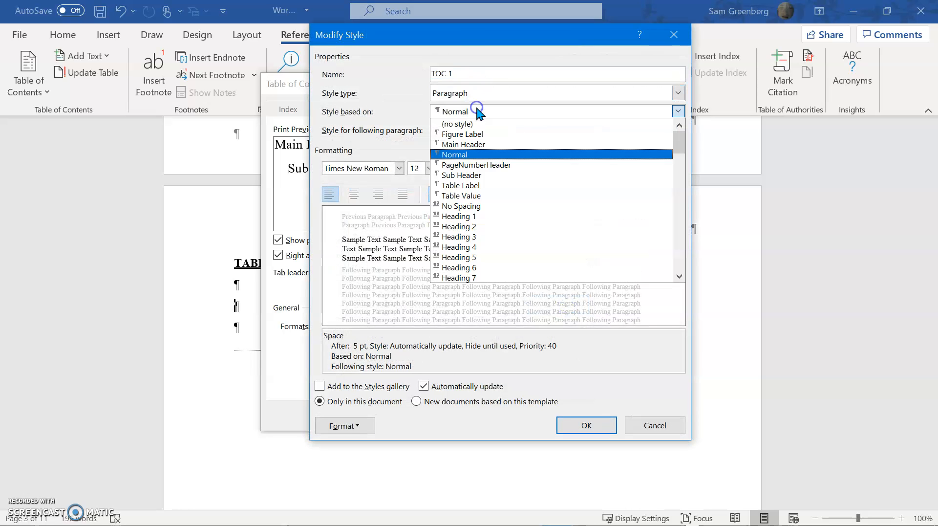
pyautogui.click(482, 155)
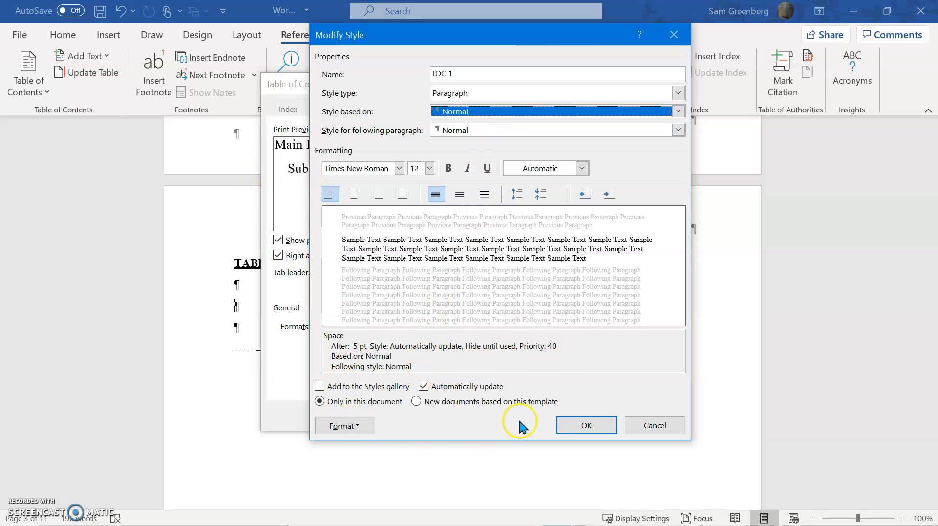
pyautogui.click(567, 429)
pyautogui.click(499, 382)
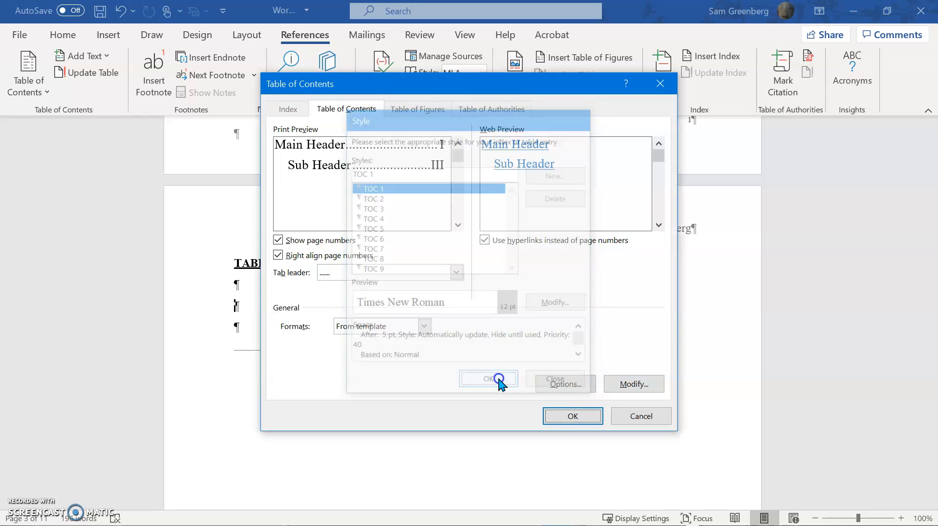
# Insert the custom table of contents below the TABLE OF CONTENTS heading and review its entries and page numbers.
pyautogui.click(555, 415)
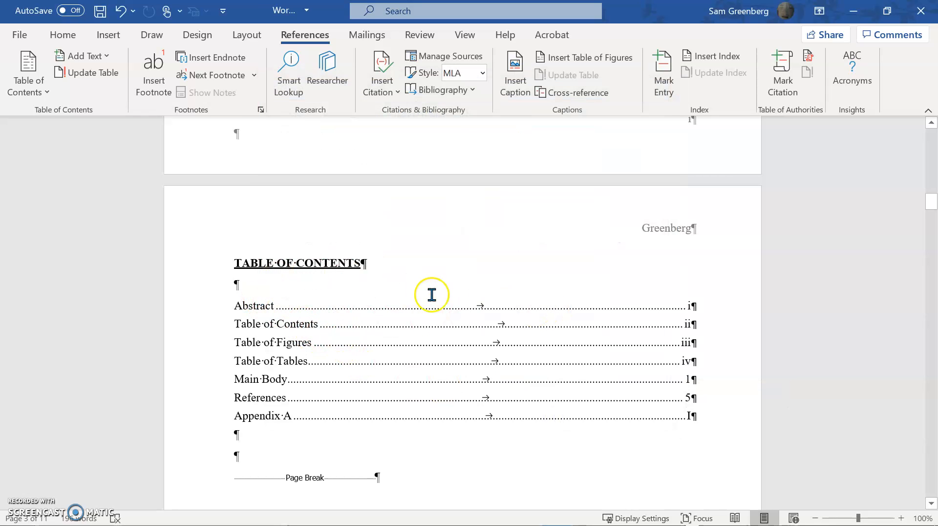
pyautogui.scroll(4, 429, 293)
pyautogui.scroll(-3, 469, 295)
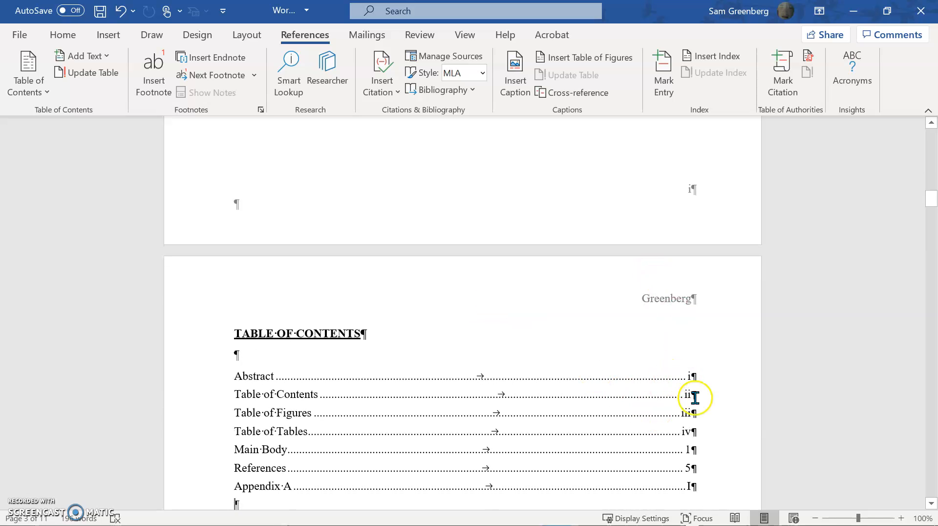
pyautogui.scroll(-3, 694, 395)
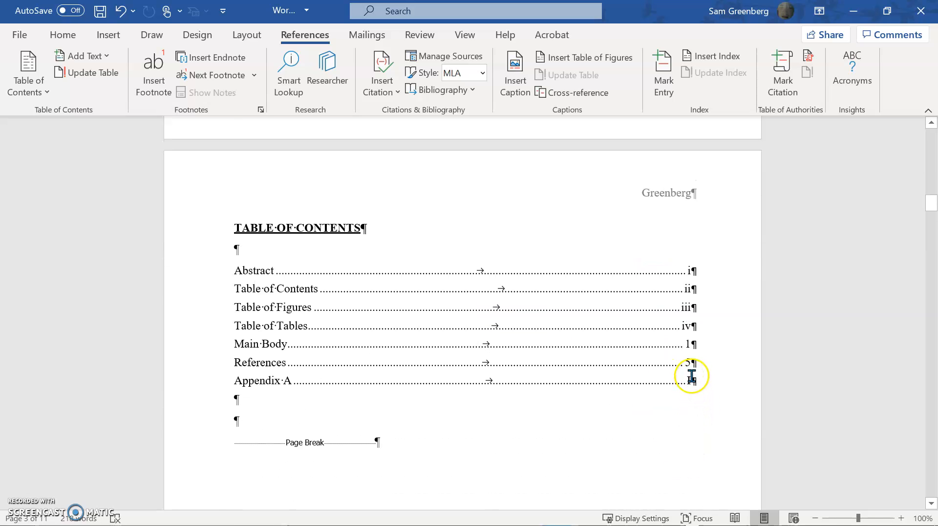
pyautogui.scroll(-2, 318, 324)
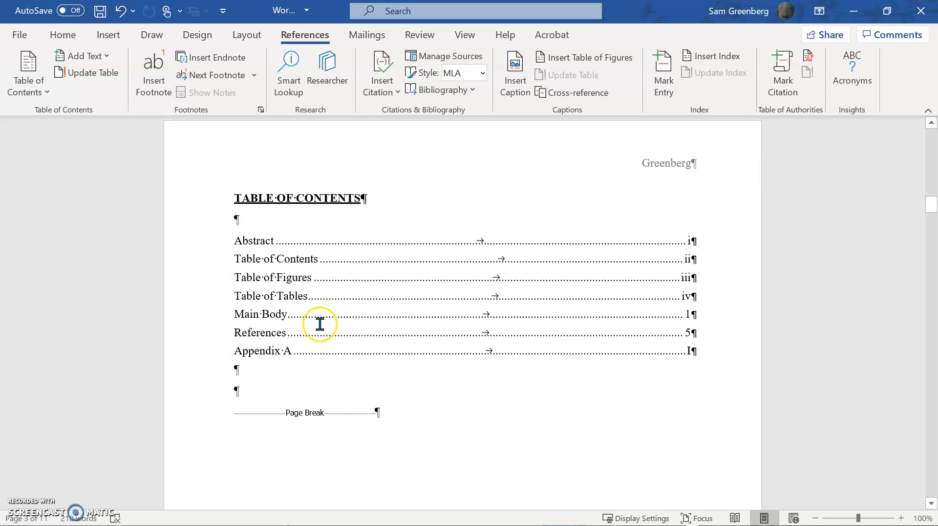
pyautogui.scroll(-2, 315, 310)
pyautogui.scroll(3, 322, 314)
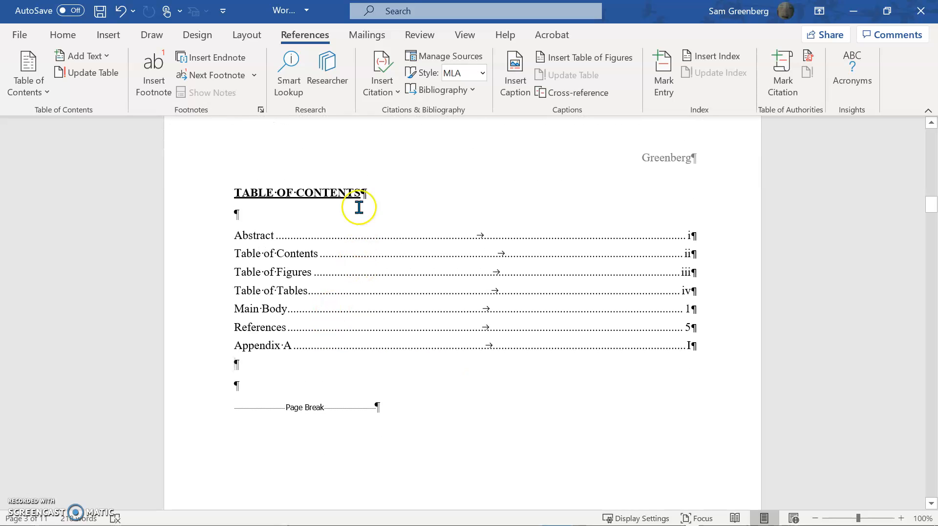
# Check the style applied to the TABLE OF CONTENTS heading and preview the table with formatting marks hidden.
pyautogui.click(64, 35)
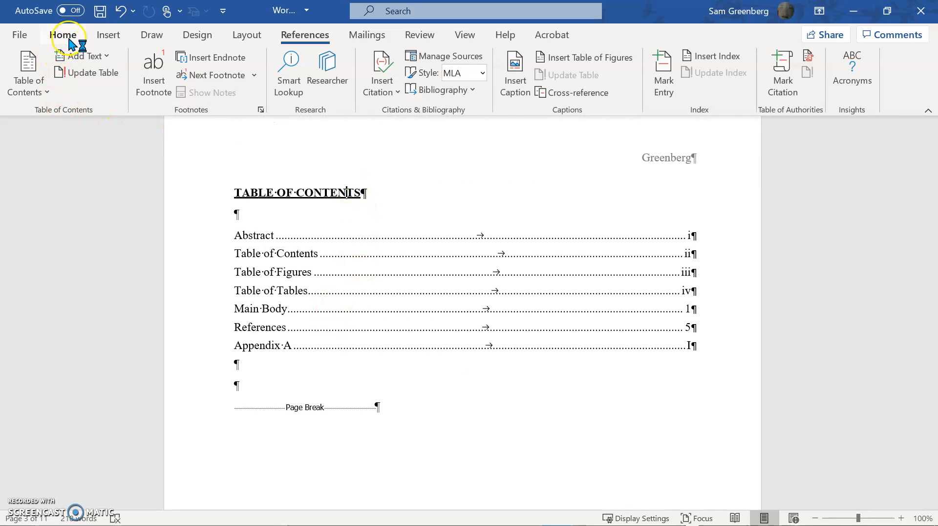
pyautogui.click(492, 84)
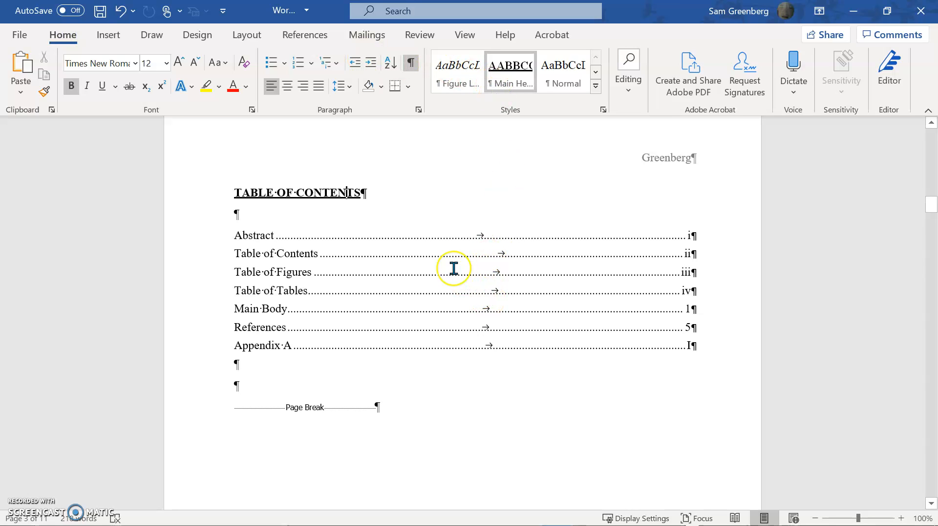
pyautogui.scroll(-4, 517, 322)
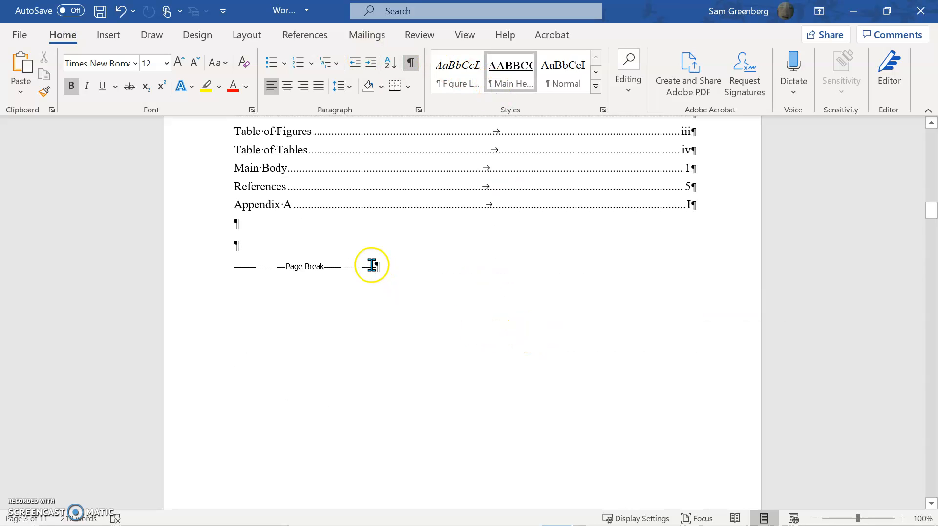
pyautogui.scroll(3, 341, 266)
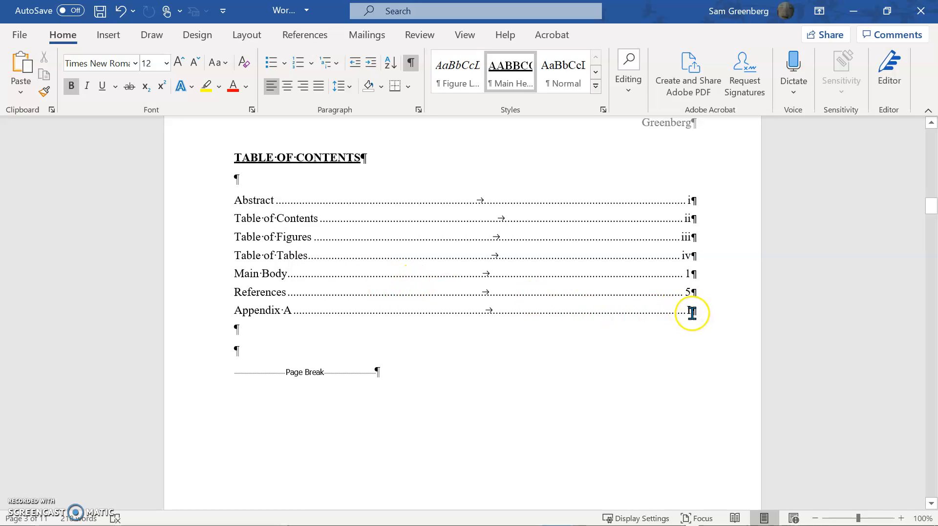
pyautogui.click(412, 63)
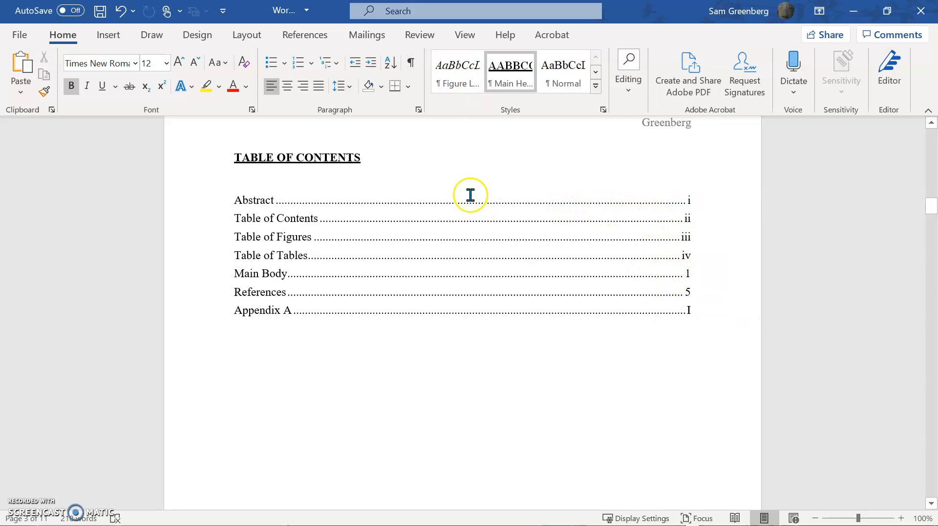
pyautogui.click(411, 63)
# Add a blank line below the TABLE OF FIGURES heading and start a custom table of contents there.
pyautogui.scroll(-10, 416, 324)
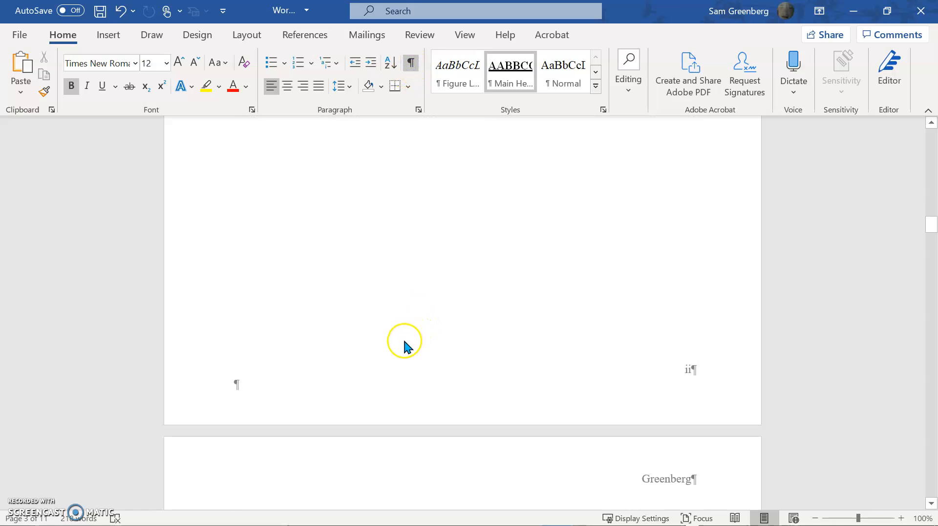
pyautogui.click(253, 245)
pyautogui.press('Return')
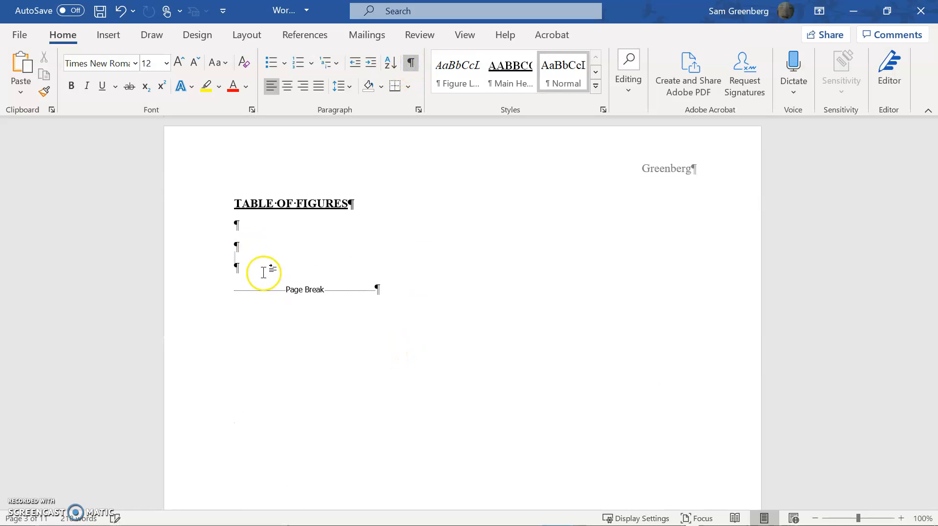
pyautogui.click(307, 35)
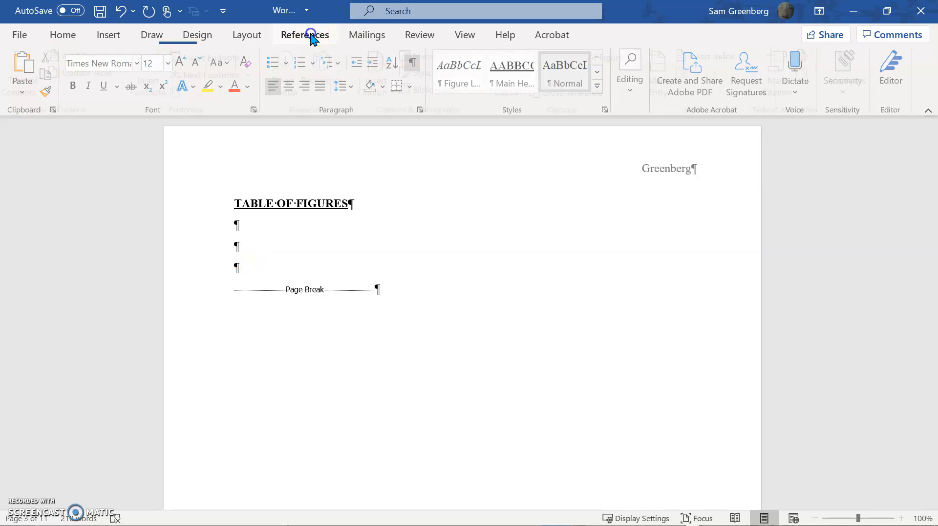
pyautogui.click(47, 89)
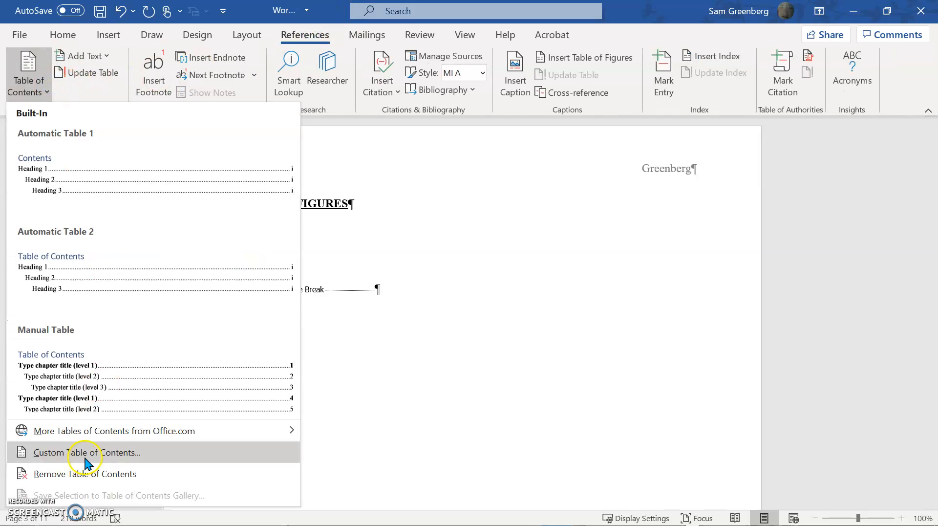
pyautogui.click(85, 456)
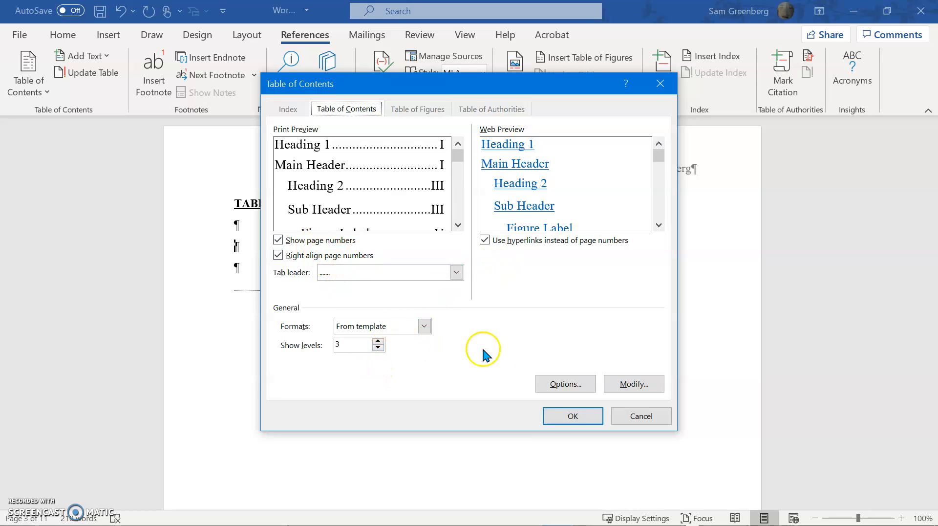
# In the options of the table for figures, clear the TOC levels of Figure Label, Heading 1, Heading 2, Main Header and Sub Header.
pyautogui.click(575, 389)
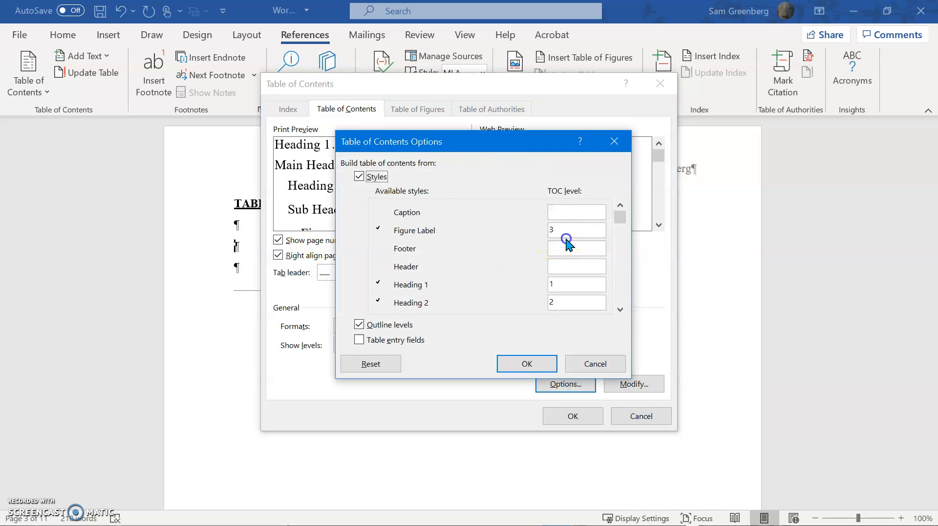
pyautogui.press('BackSpace')
pyautogui.click(570, 287)
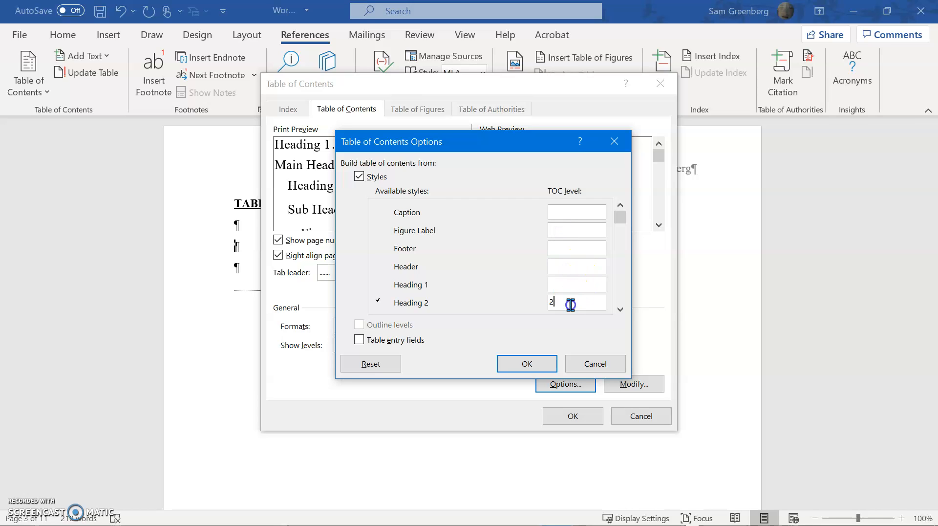
pyautogui.click(619, 309)
pyautogui.click(620, 309)
pyautogui.click(580, 284)
pyautogui.click(618, 309)
pyautogui.click(616, 310)
pyautogui.click(562, 266)
pyautogui.press('BackSpace')
pyautogui.click(619, 308)
pyautogui.click(620, 309)
pyautogui.click(557, 266)
pyautogui.press('BackSpace')
pyautogui.click(619, 315)
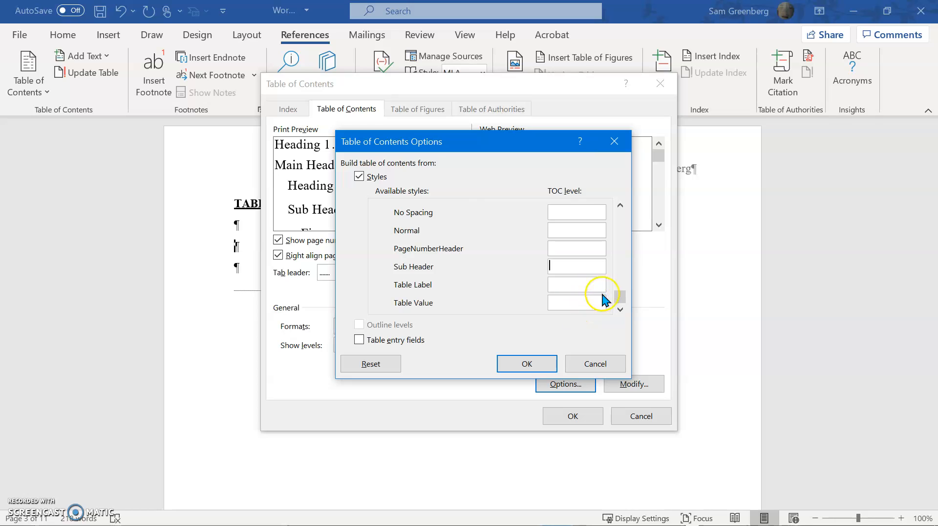
# Assign TOC level 1 to Figure Label only and apply the table options.
pyautogui.click(619, 207)
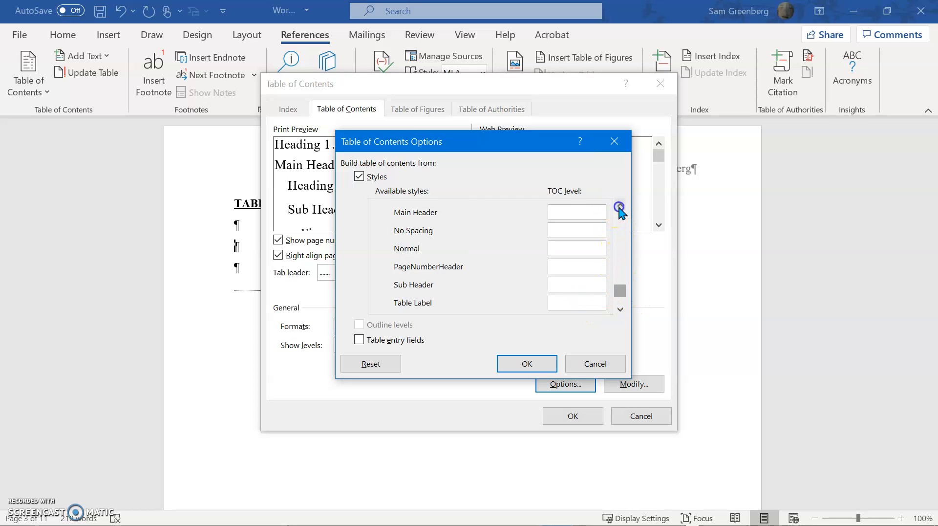
pyautogui.click(620, 208)
pyautogui.click(592, 229)
pyautogui.write('1')
pyautogui.click(510, 363)
# Accept the TOC 1 style settings and insert the table of figures without replacing the existing table of contents.
pyautogui.click(619, 384)
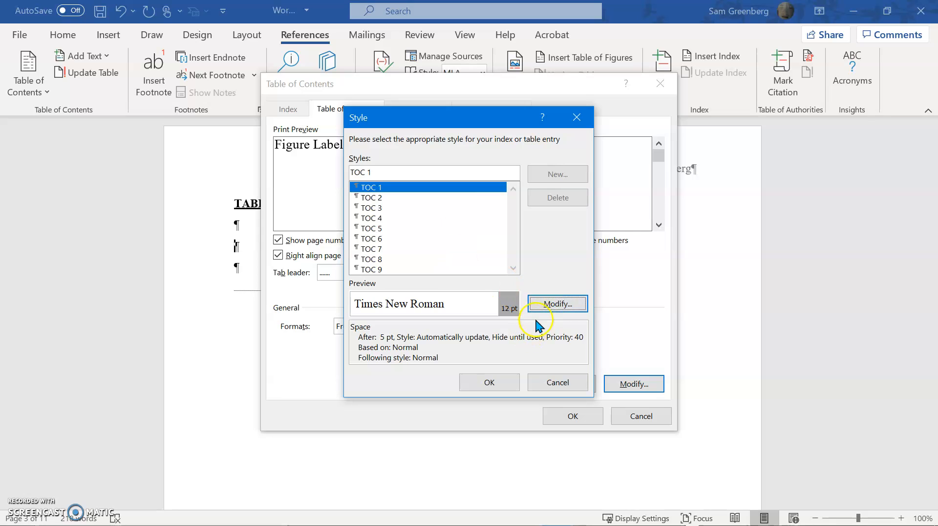
pyautogui.click(558, 304)
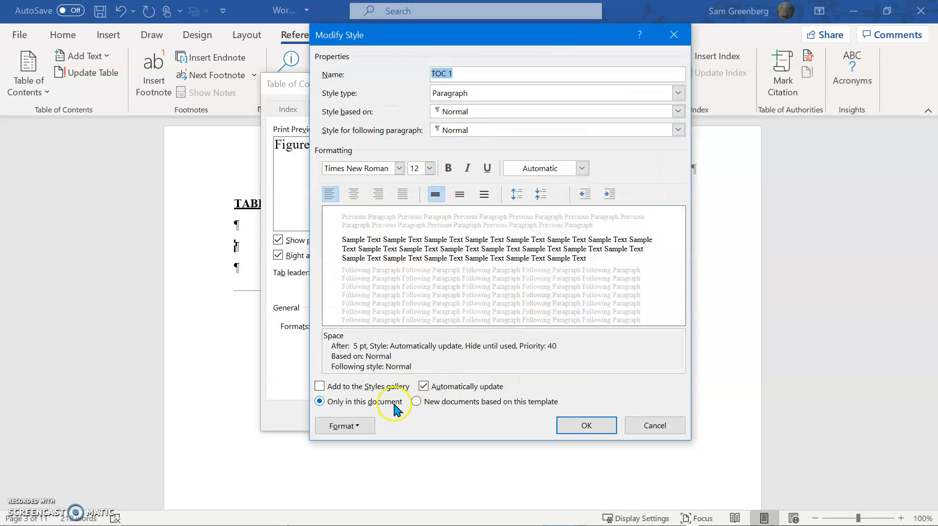
pyautogui.click(590, 426)
pyautogui.click(489, 382)
pyautogui.click(571, 415)
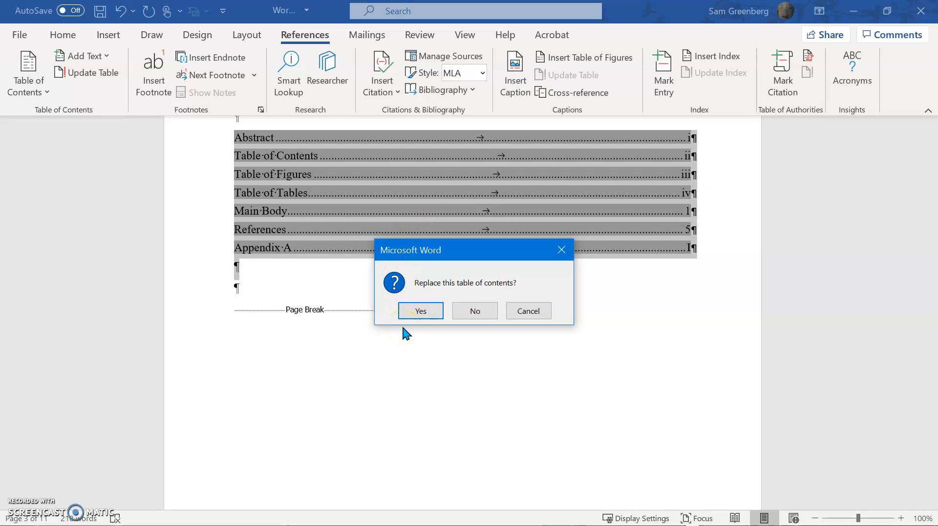
pyautogui.click(474, 311)
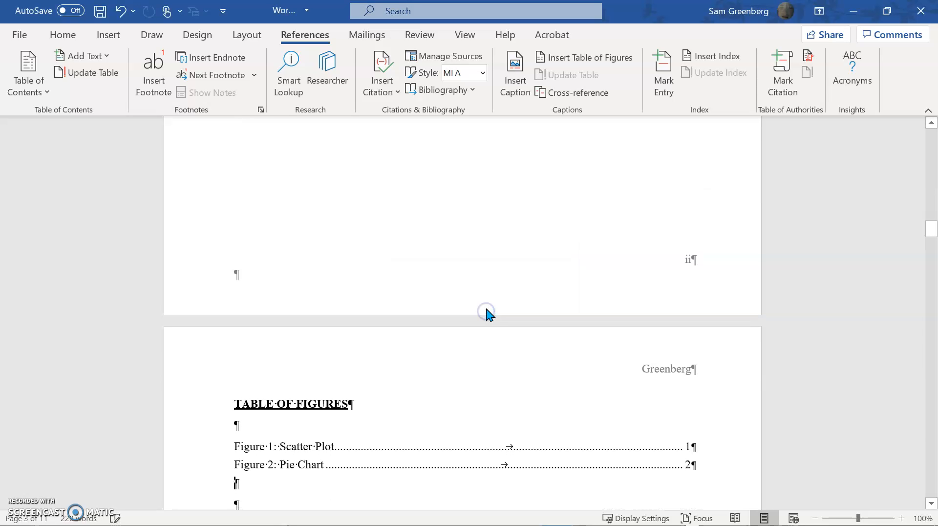
# Compare the entries under TABLE OF FIGURES with the figure captions and page numbers in the document.
pyautogui.scroll(6, 281, 466)
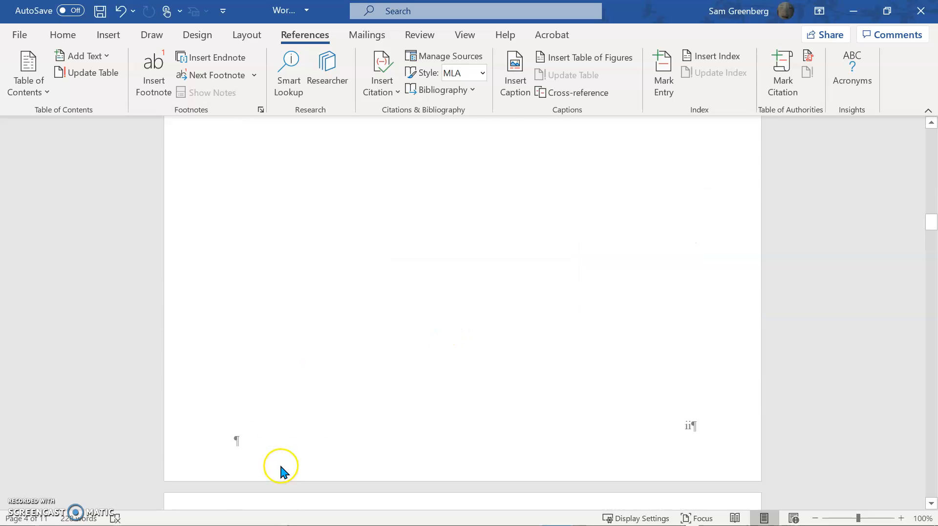
pyautogui.scroll(3, 299, 465)
pyautogui.scroll(-9, 303, 466)
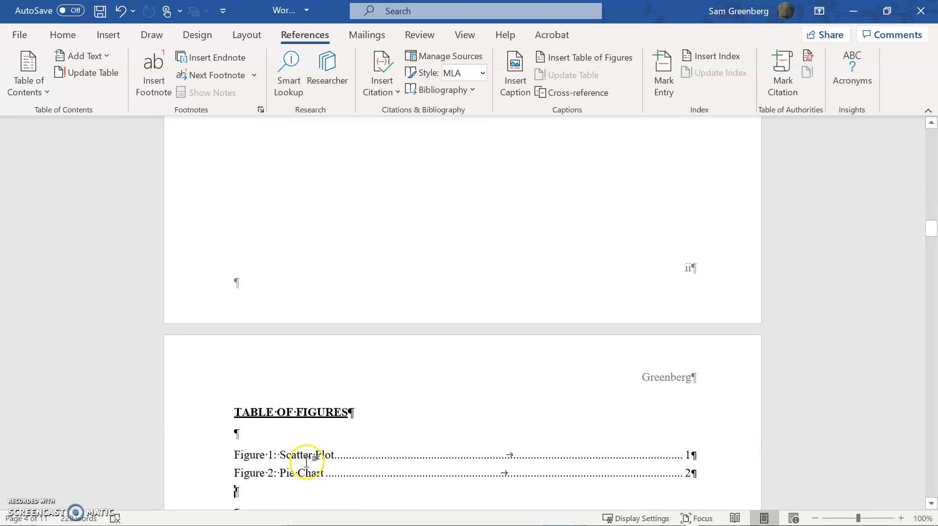
pyautogui.scroll(-15, 654, 371)
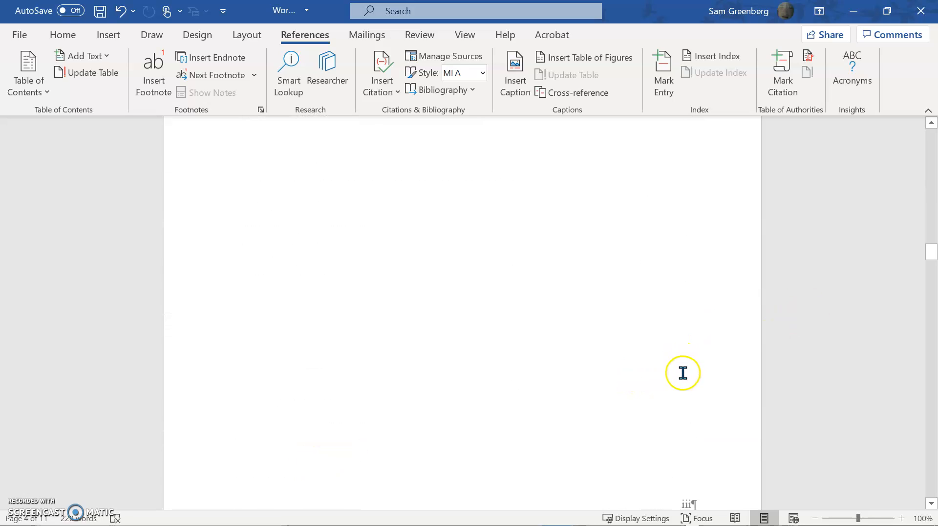
pyautogui.scroll(-15, 679, 369)
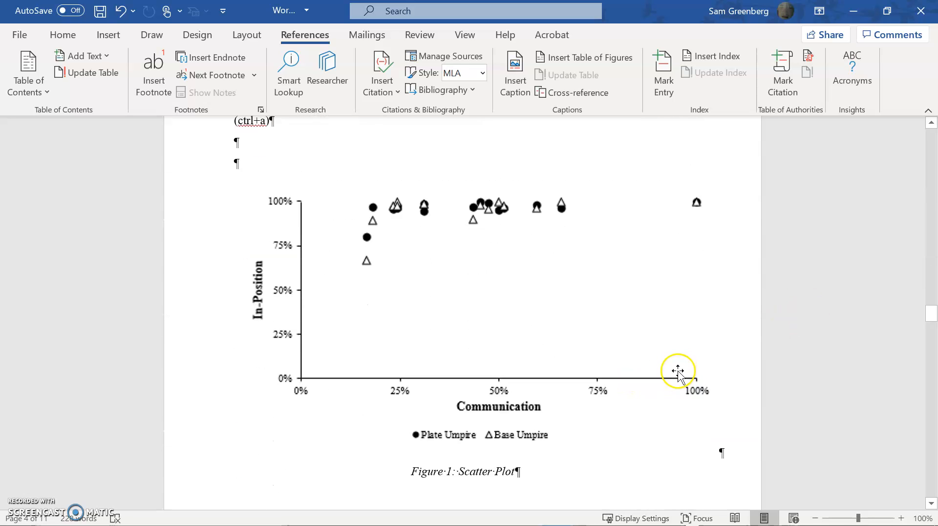
pyautogui.scroll(-10, 602, 297)
pyautogui.scroll(9, 593, 355)
pyautogui.moveTo(934, 329); pyautogui.dragTo(911, 237)
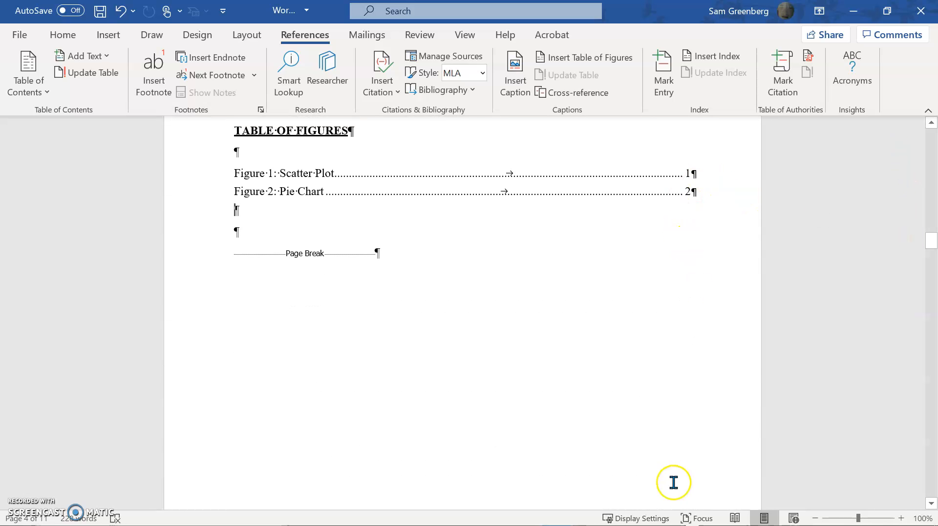
pyautogui.scroll(-5, 659, 449)
pyautogui.scroll(-2, 682, 501)
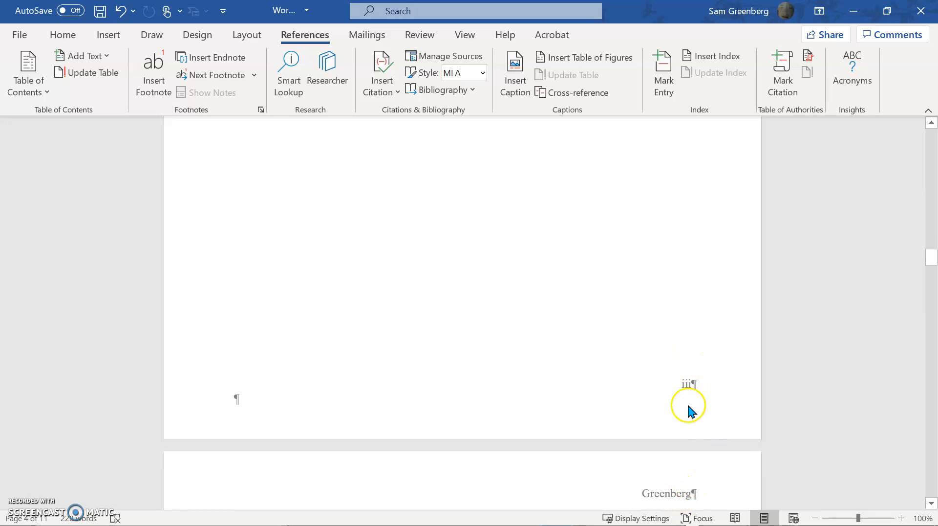
pyautogui.scroll(3, 684, 393)
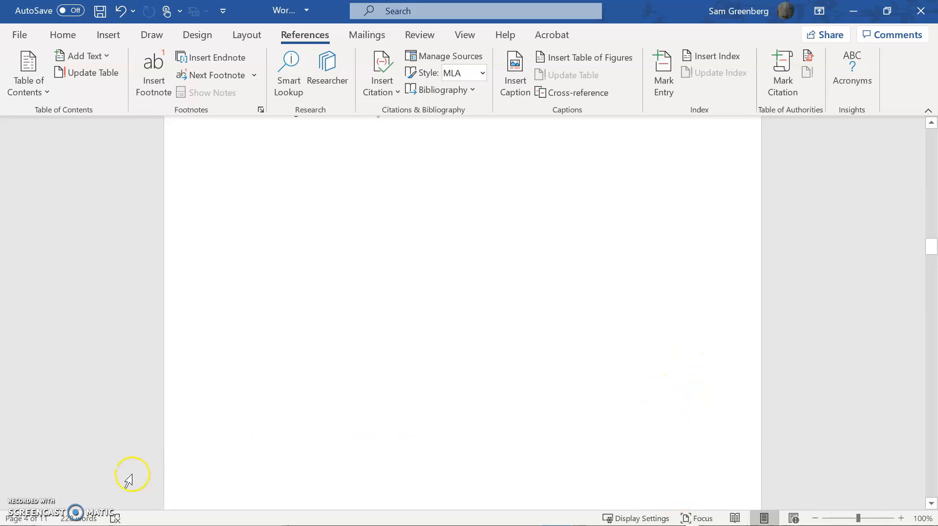
pyautogui.scroll(1, 652, 424)
pyautogui.scroll(5, 651, 424)
# Add a blank line below the TABLE OF TABLES heading and start a custom table of contents there.
pyautogui.scroll(-13, 584, 444)
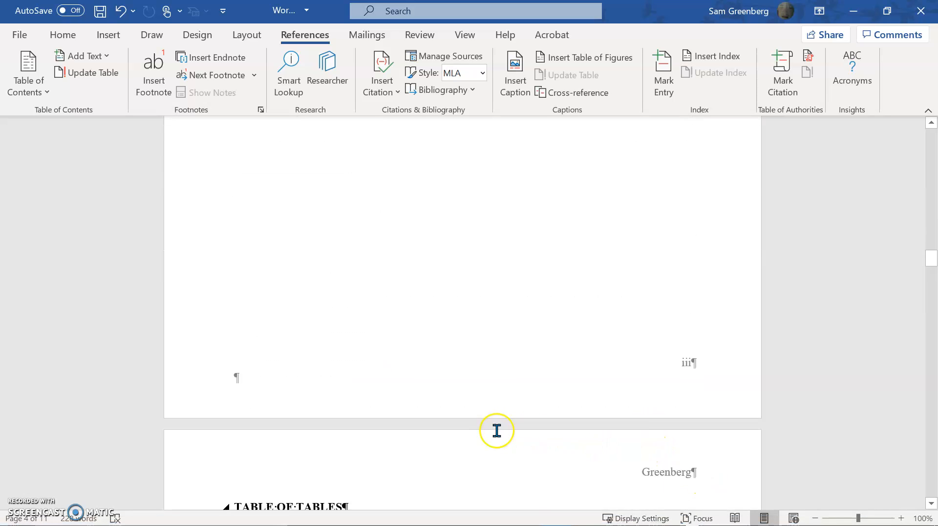
pyautogui.scroll(-1, 481, 423)
pyautogui.click(236, 210)
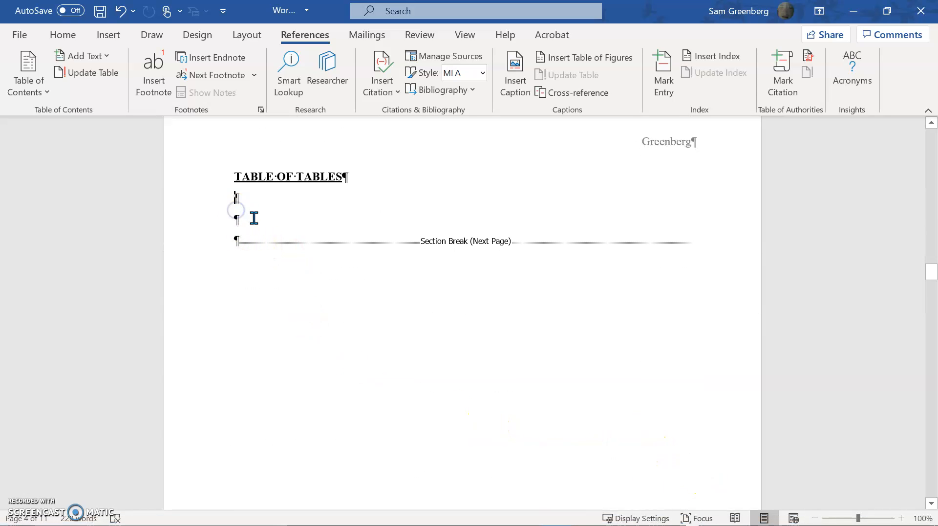
pyautogui.press('Return')
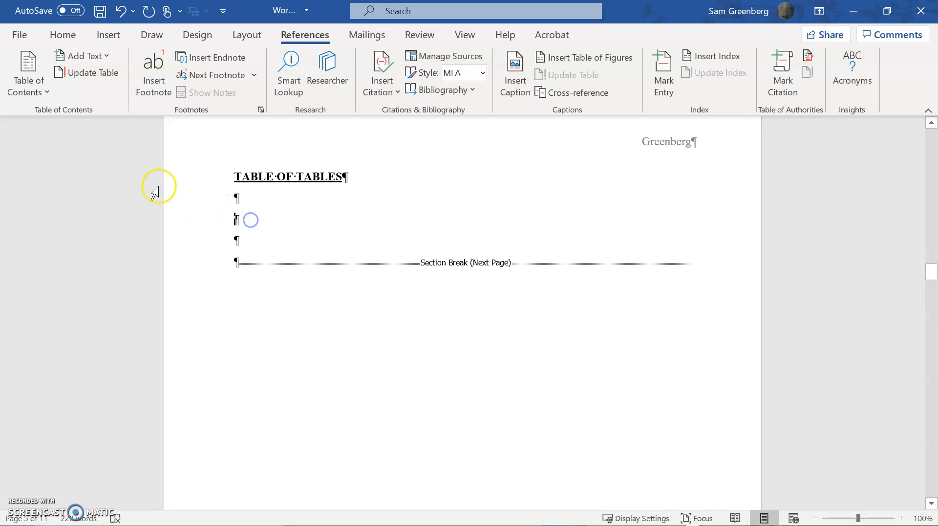
pyautogui.click(28, 86)
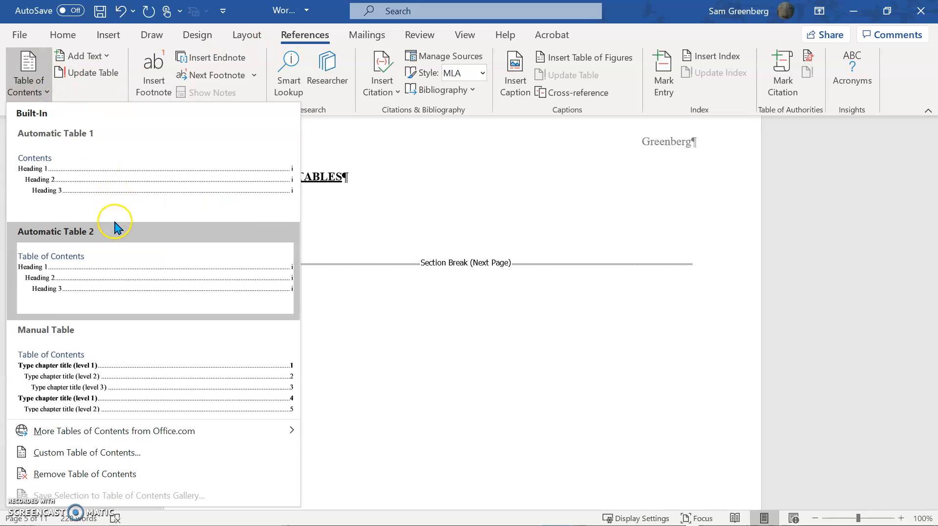
pyautogui.click(122, 451)
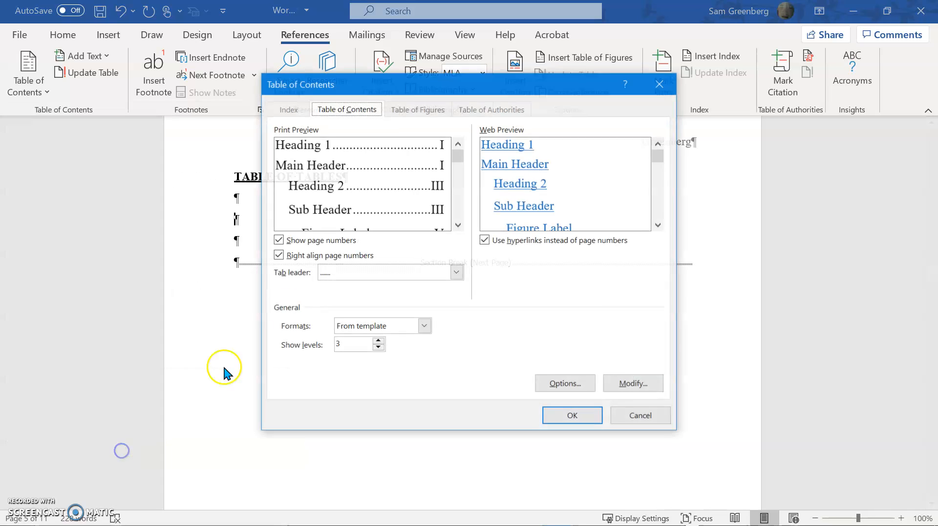
# Clear the TOC levels of Figure Label, Heading 1, Heading 2 and Main Header in the table of contents options.
pyautogui.click(552, 384)
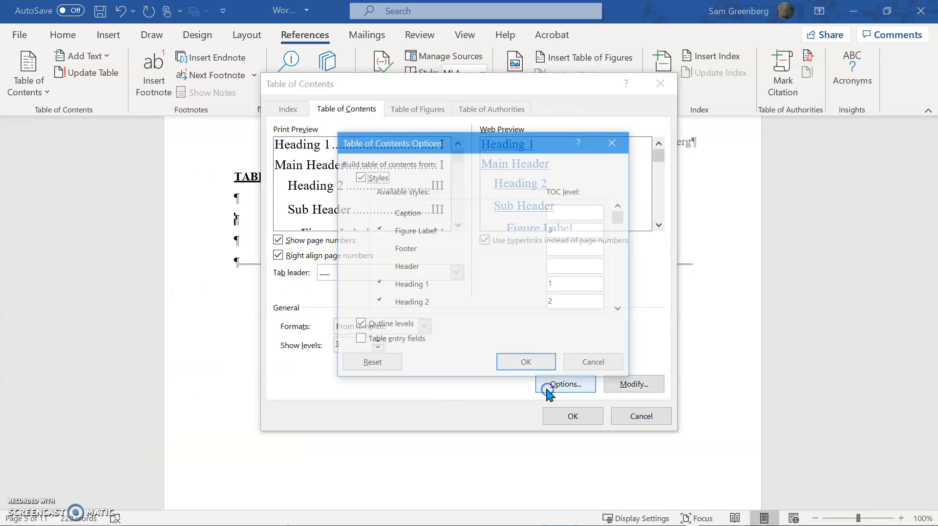
pyautogui.press('BackSpace')
pyautogui.click(583, 284)
pyautogui.press('BackSpace')
pyautogui.click(620, 309)
pyautogui.click(620, 309)
pyautogui.click(619, 309)
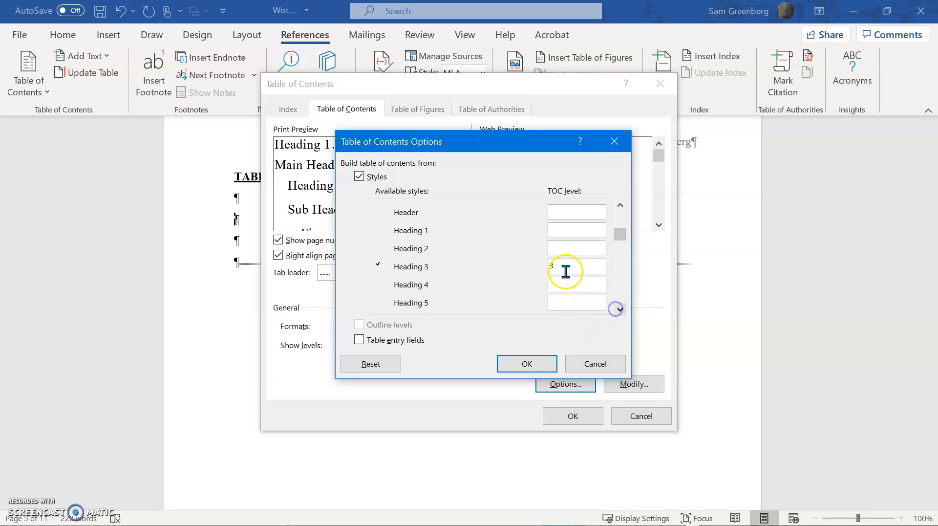
pyautogui.click(620, 308)
pyautogui.click(620, 309)
# Clear the TOC level of Sub Header, assign level 1 to Table Label, and apply the table options.
pyautogui.click(620, 308)
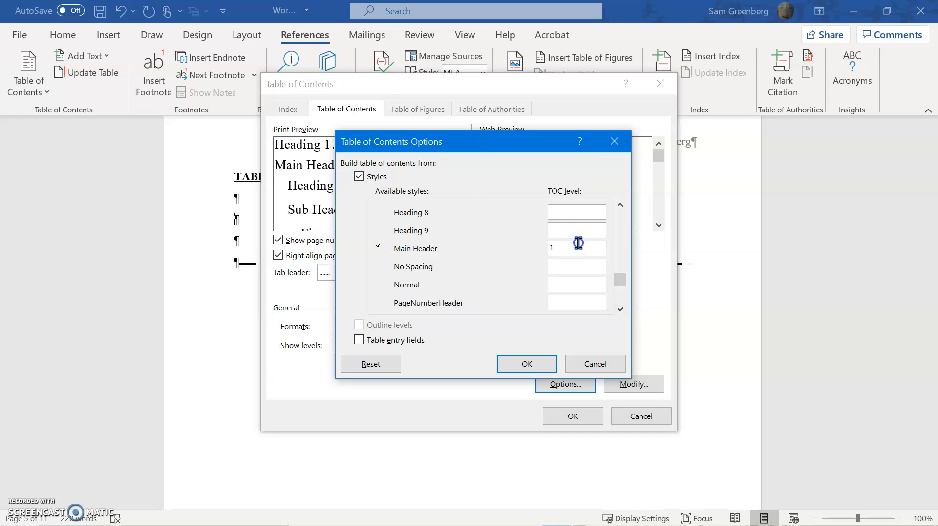
pyautogui.click(620, 308)
pyautogui.click(620, 308)
pyautogui.click(620, 309)
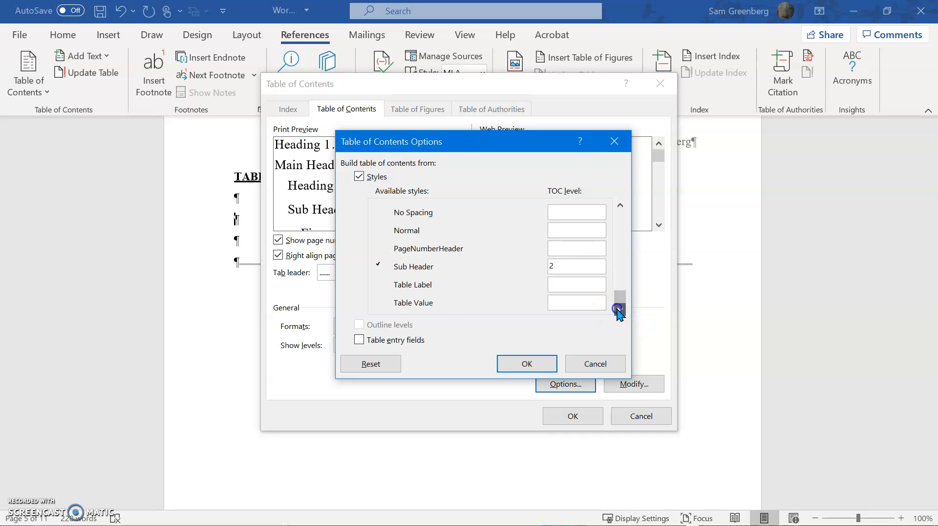
pyautogui.press('BackSpace')
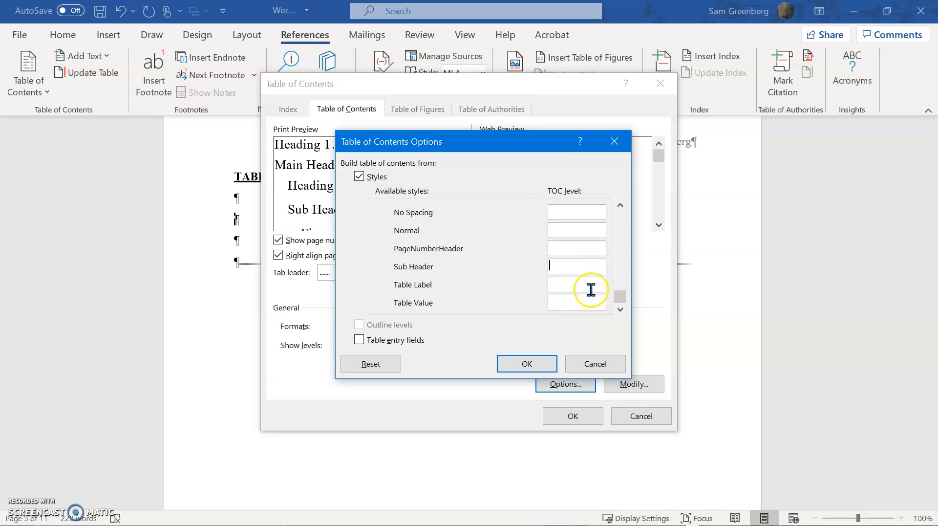
pyautogui.click(559, 286)
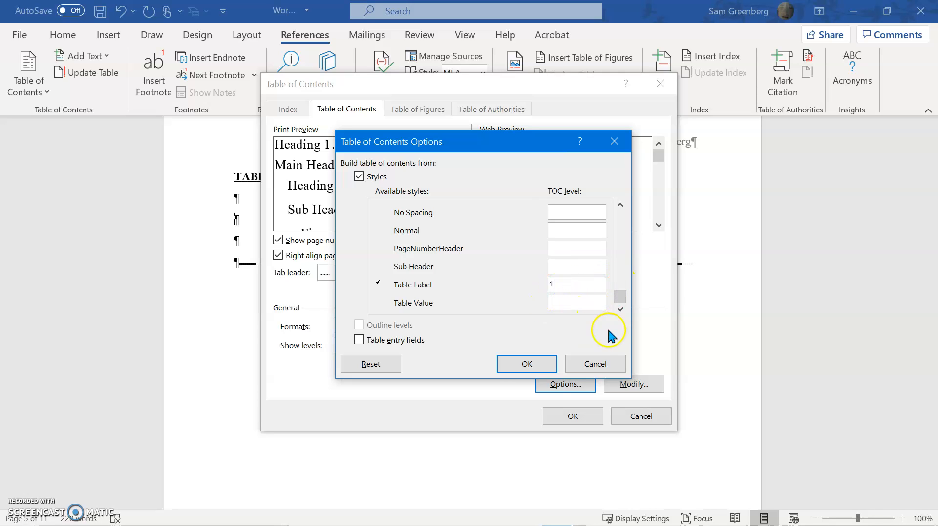
pyautogui.click(533, 370)
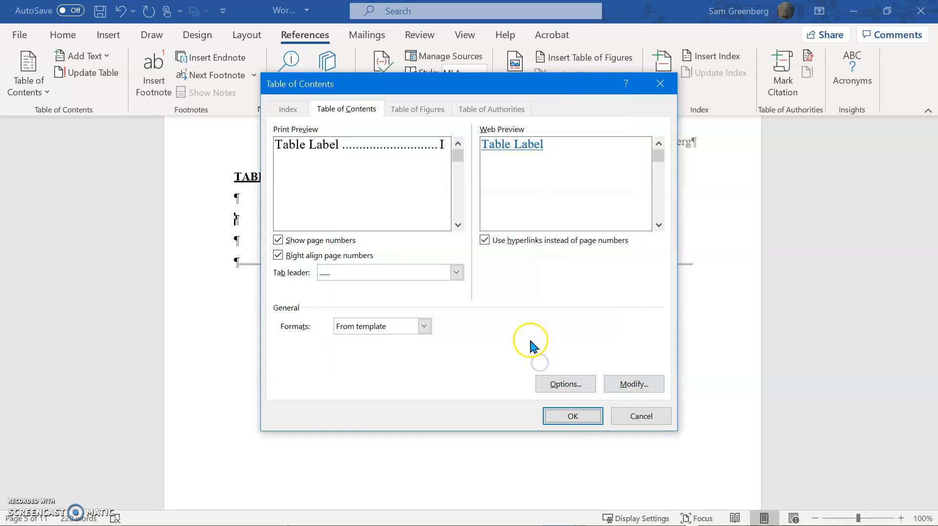
# Accept the TOC 1 style settings and insert the table of tables without replacing the existing table of contents.
pyautogui.click(620, 382)
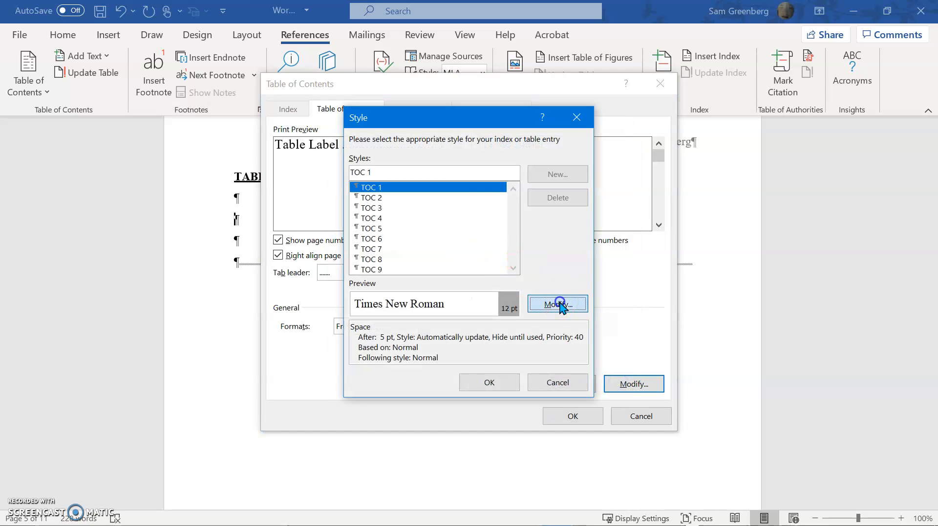
pyautogui.click(560, 304)
pyautogui.click(581, 425)
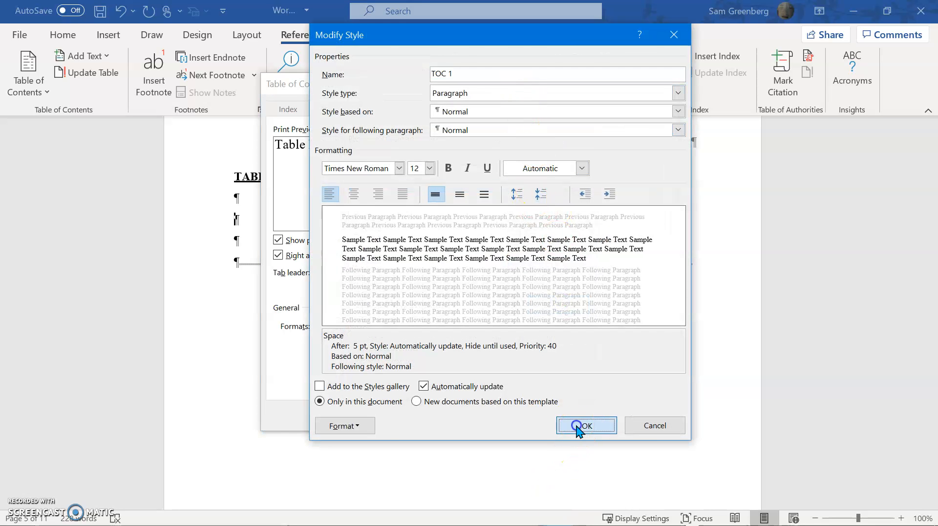
pyautogui.click(503, 382)
pyautogui.click(572, 415)
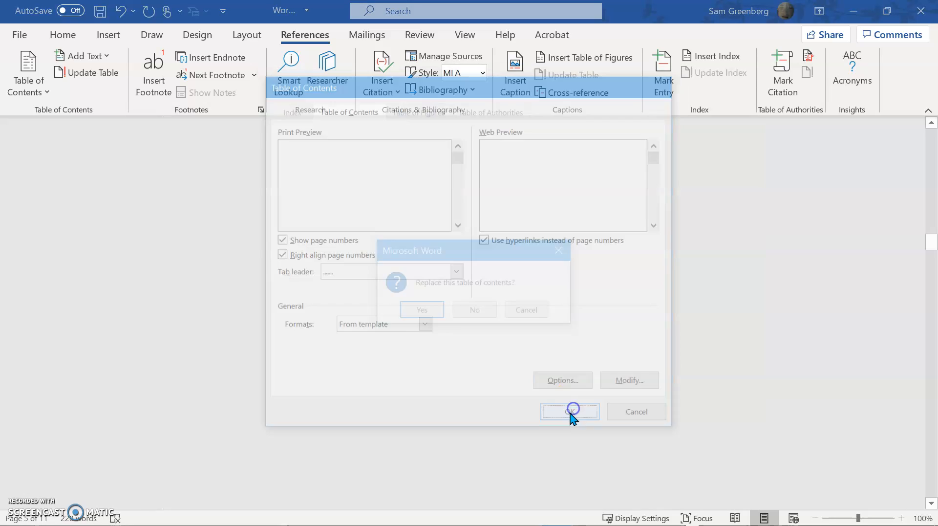
pyautogui.click(476, 312)
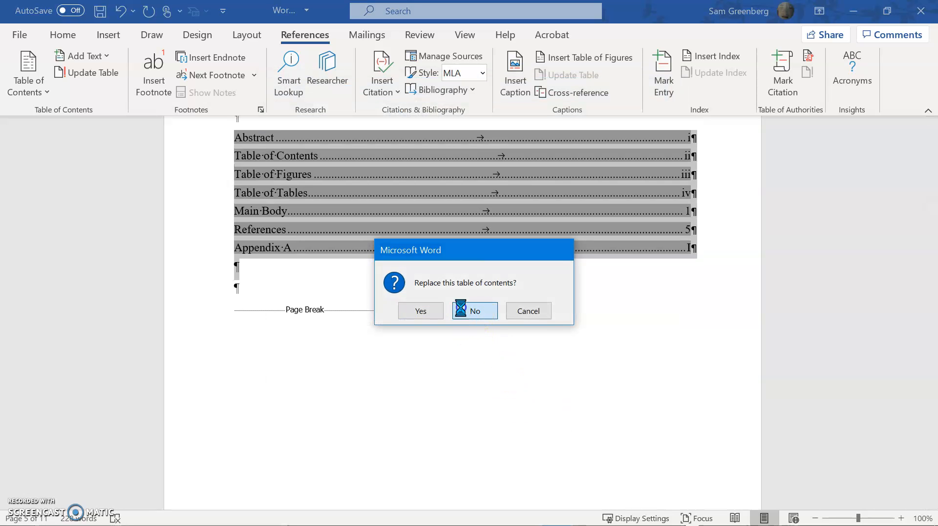
# Review the new entry under TABLE OF TABLES and look back over the figures and contents pages.
pyautogui.scroll(-15, 440, 481)
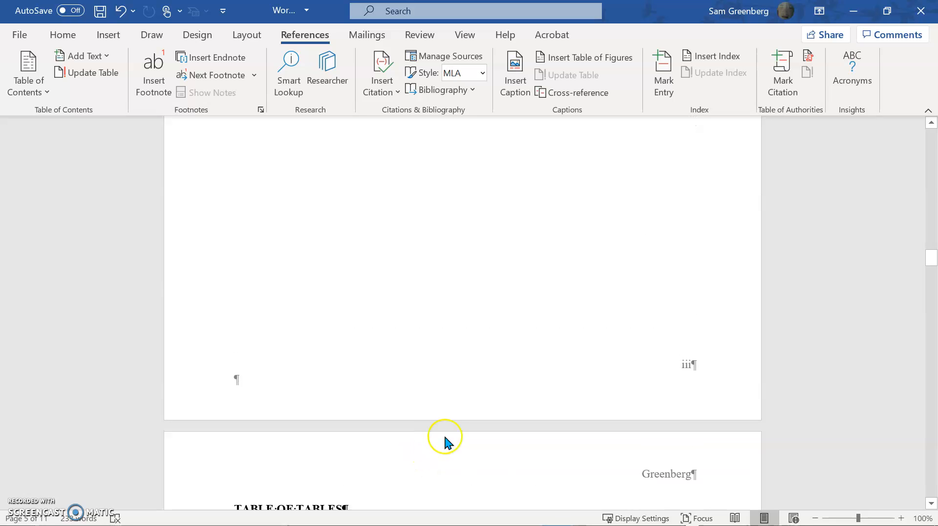
pyautogui.scroll(15, 453, 434)
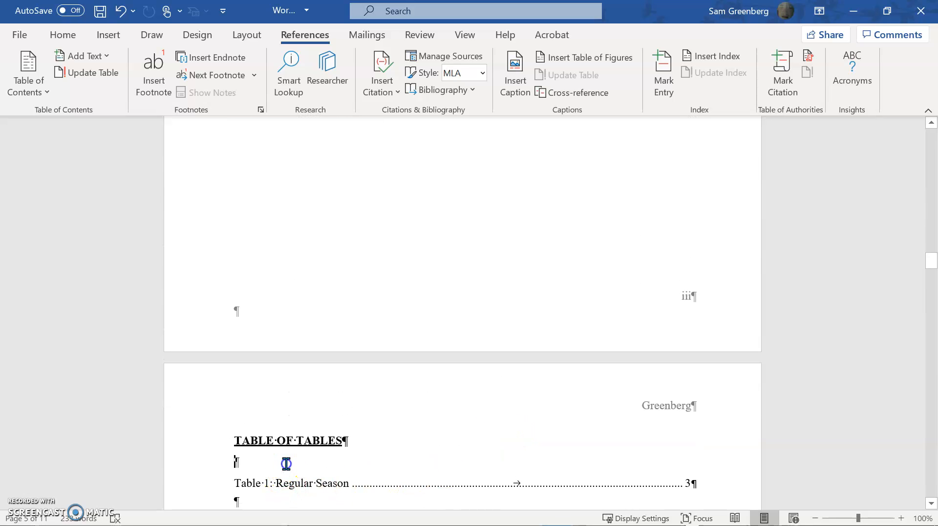
pyautogui.scroll(-6, 635, 367)
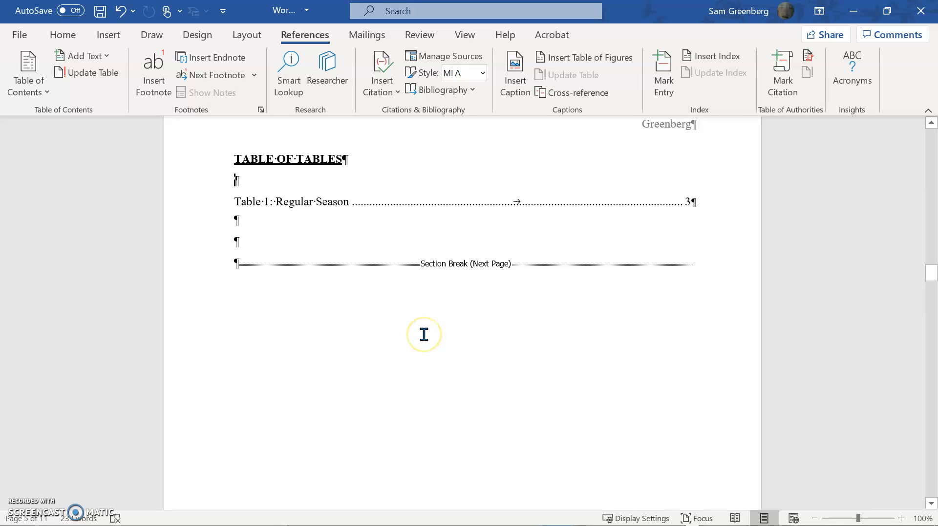
pyautogui.scroll(8, 383, 262)
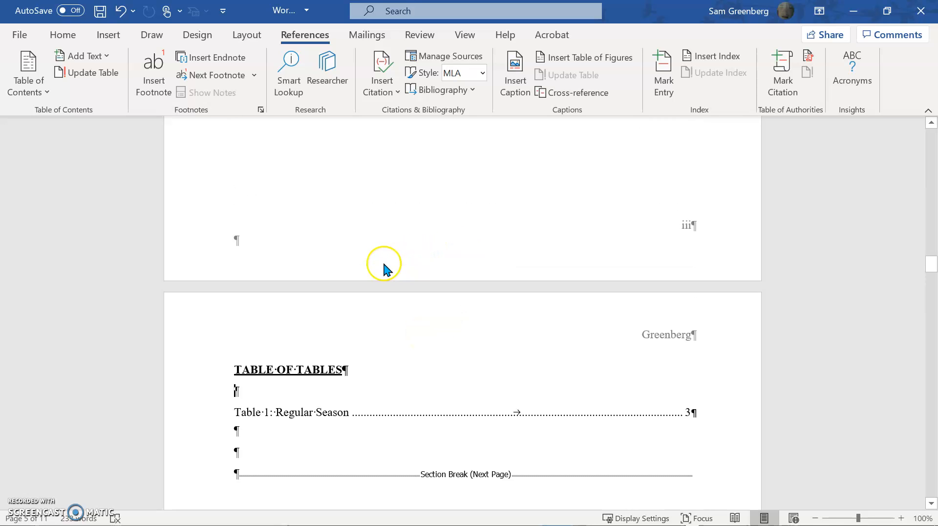
pyautogui.scroll(14, 385, 262)
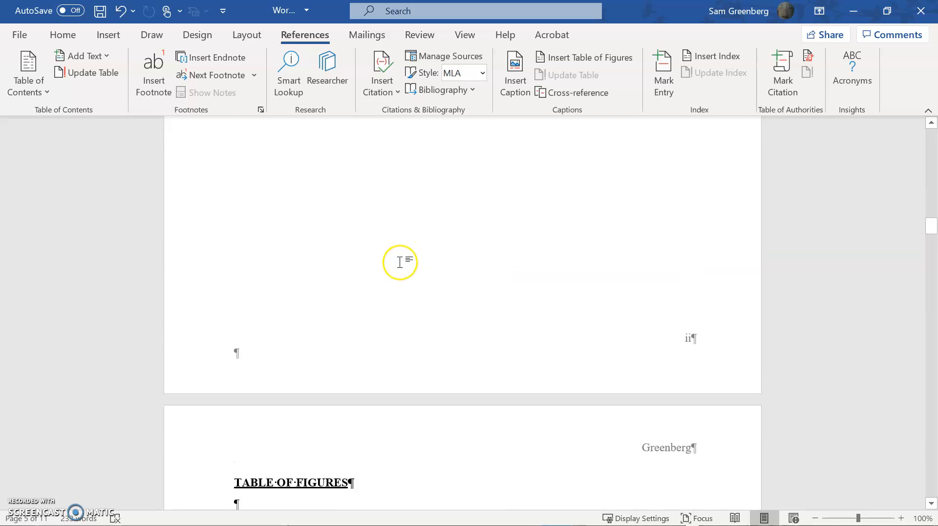
pyautogui.scroll(11, 402, 263)
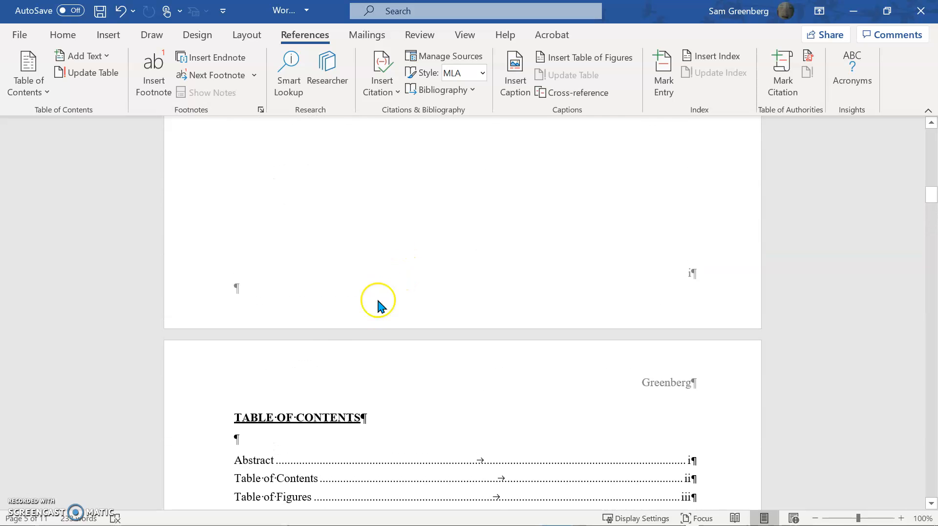
# Replace the TABLE OF CONTENTS heading and the blank line below it with a Normal-style "Table of Contents" title in bold 14 pt.
pyautogui.scroll(-7, 356, 312)
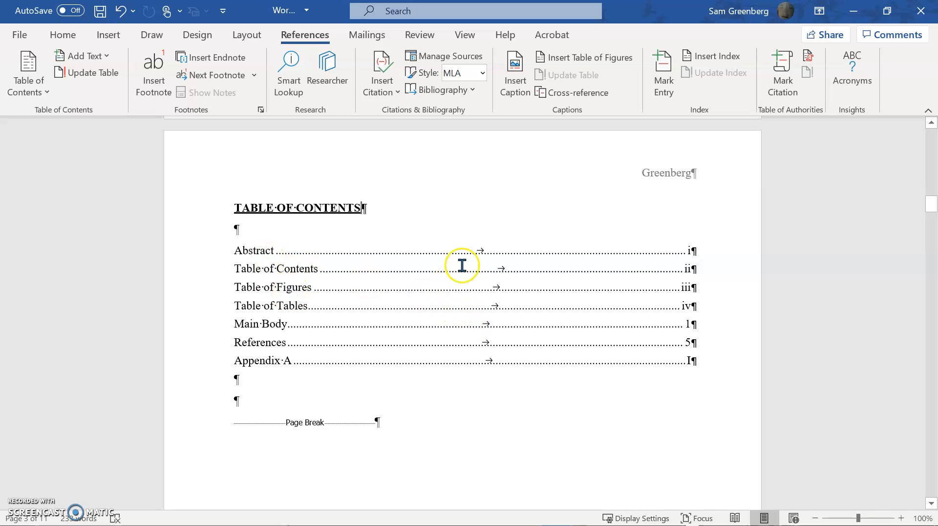
pyautogui.hotkey('shift', 'Home')
pyautogui.press('BackSpace')
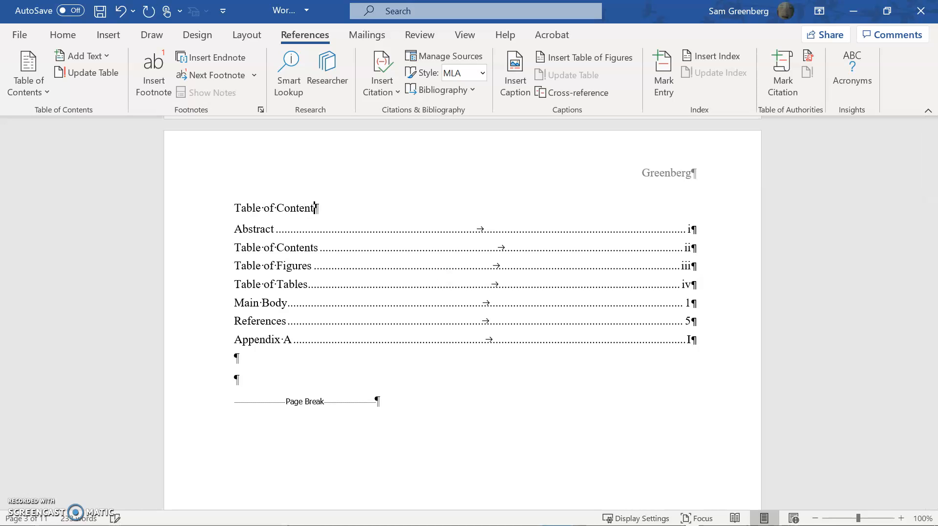
pyautogui.hotkey('shift', 'Home')
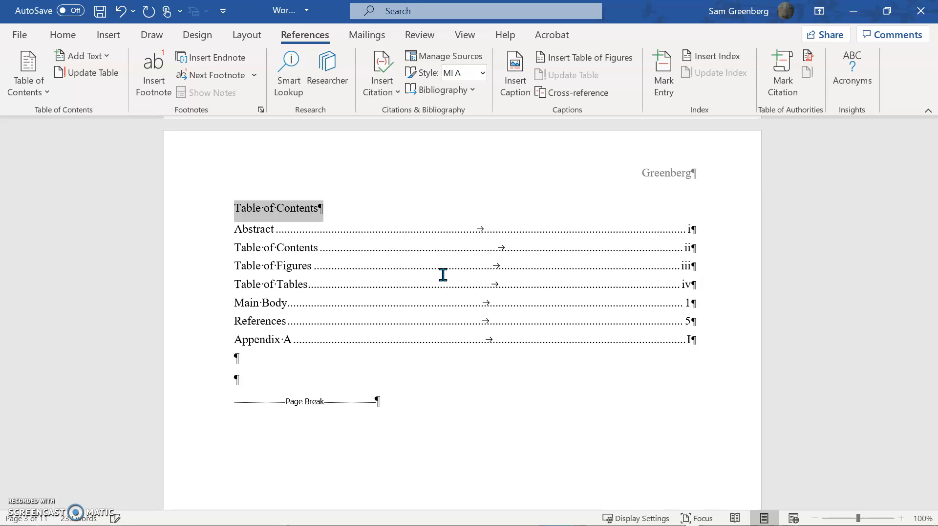
pyautogui.click(76, 30)
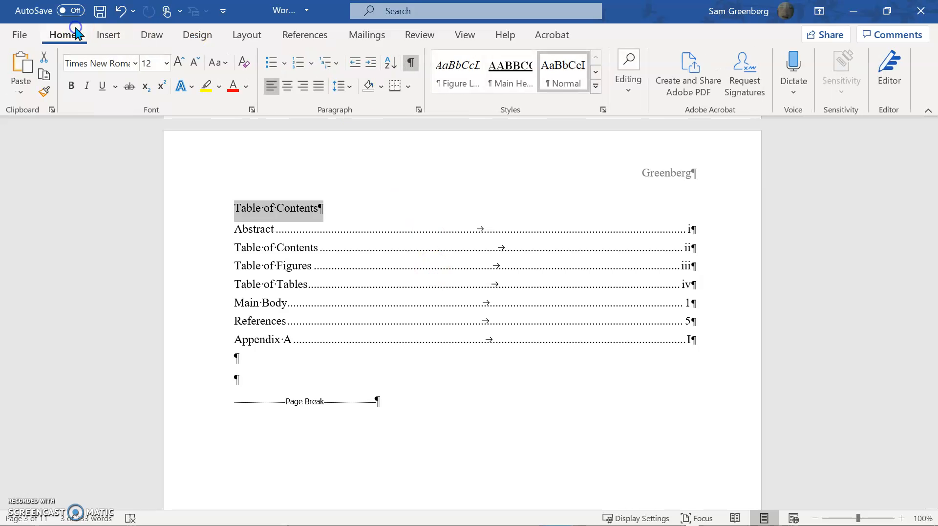
pyautogui.click(70, 86)
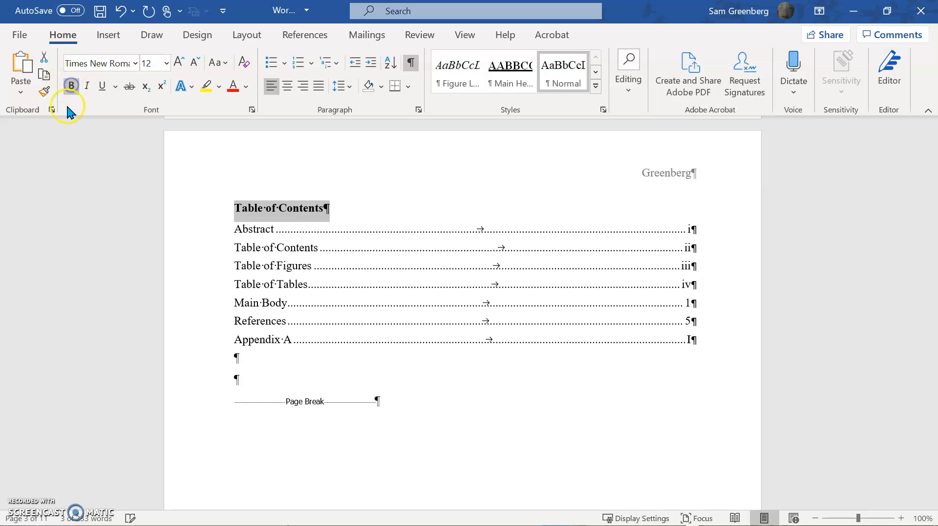
pyautogui.click(187, 63)
pyautogui.click(387, 185)
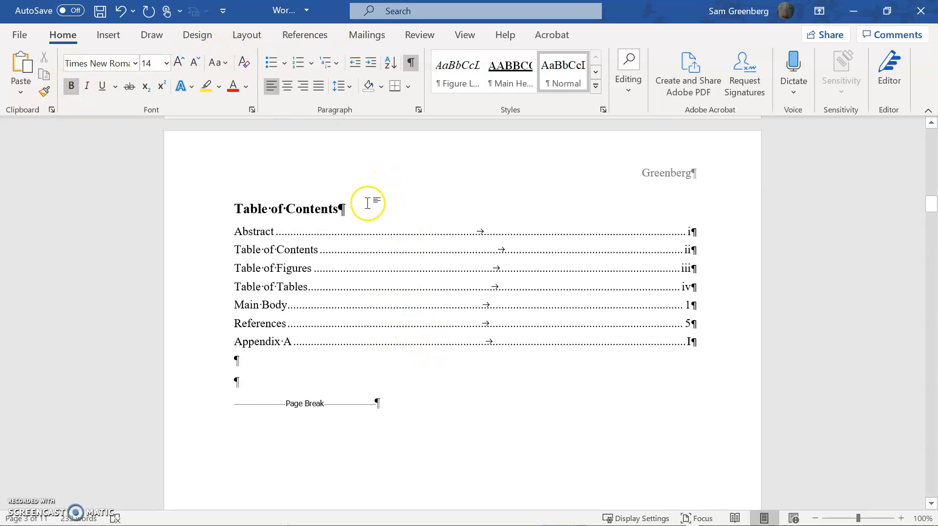
# Preview the contents and figures pages with formatting marks hidden, and show the marks again.
pyautogui.click(413, 63)
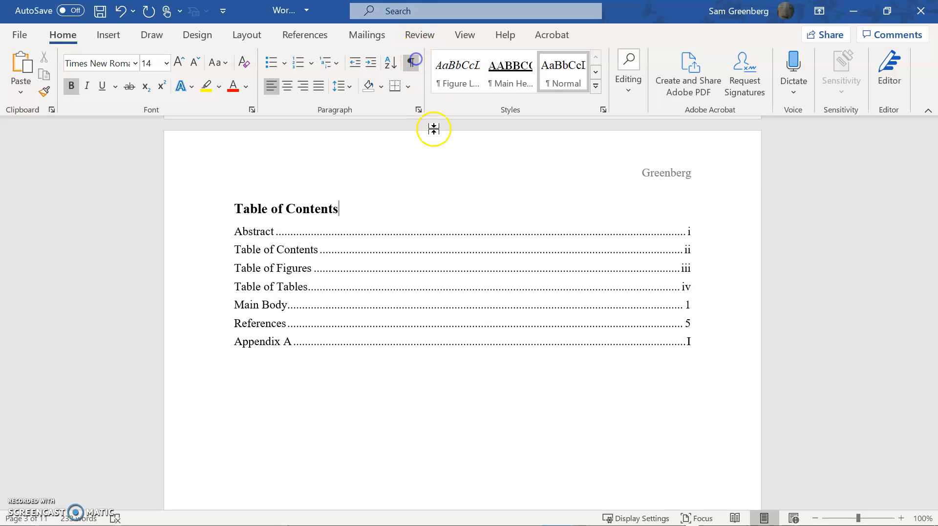
pyautogui.scroll(-8, 461, 268)
pyautogui.scroll(-8, 461, 268)
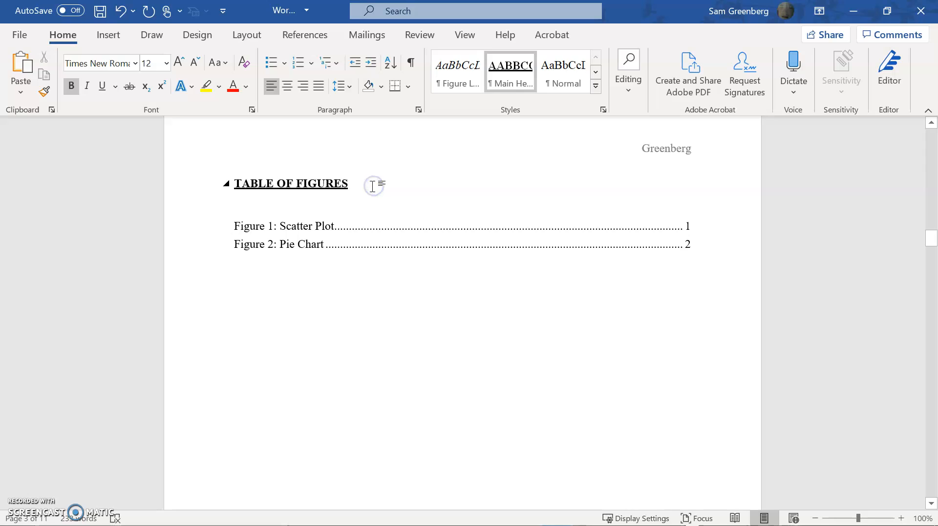
pyautogui.click(406, 64)
# Replace the TABLE OF FIGURES heading and the blank line below it with a Normal-style "Table of Figures" title in bold 14 pt.
pyautogui.hotkey('shift', 'Home')
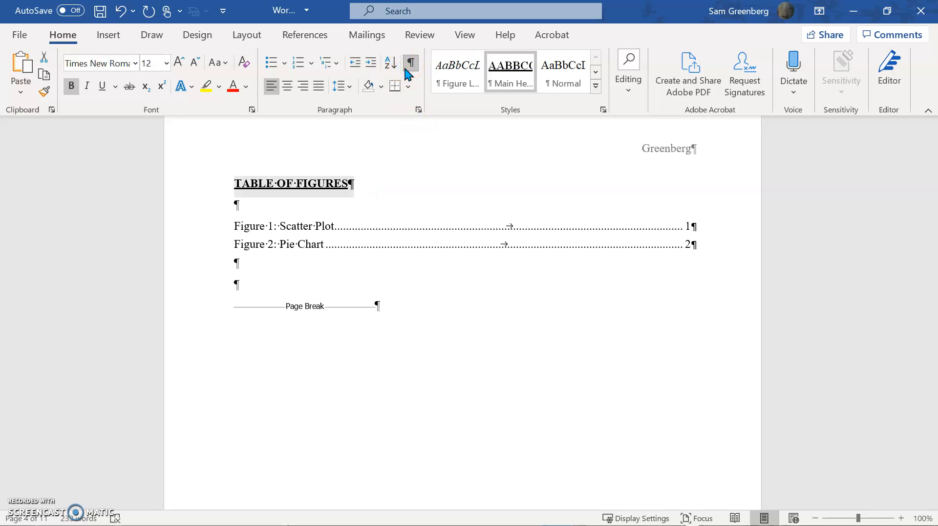
pyautogui.press('BackSpace')
pyautogui.write('Table o')
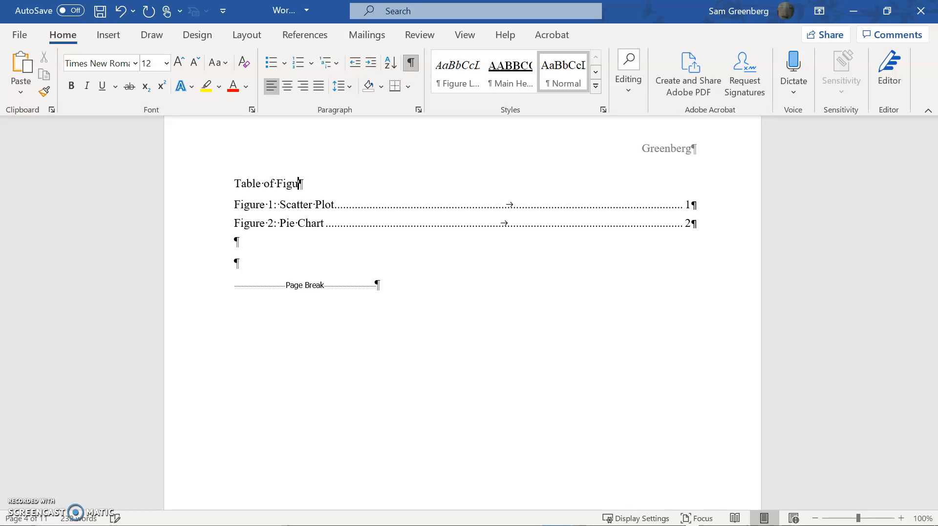
pyautogui.write('f Figures')
pyautogui.click(172, 131)
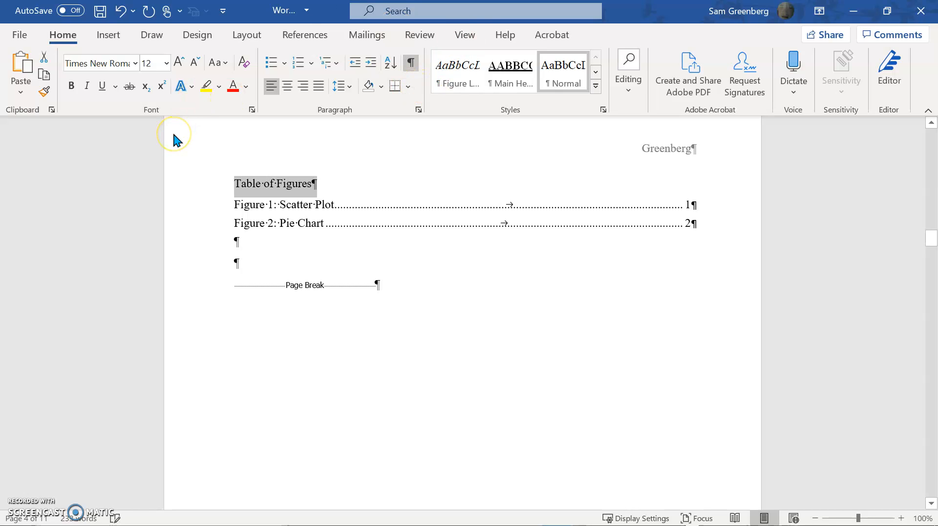
pyautogui.click(71, 86)
pyautogui.click(181, 62)
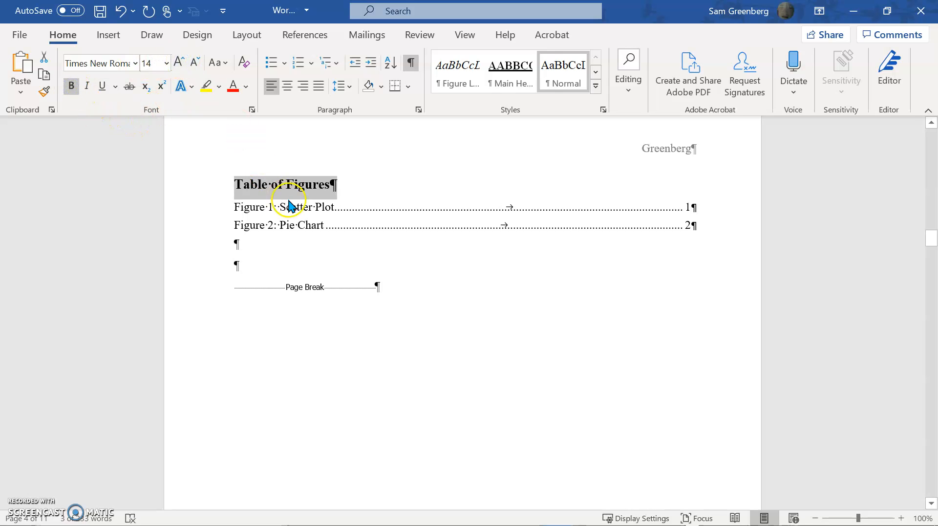
# Replace the TABLE OF TABLES heading and the blank line below it with a Normal-style "Table of Tables" title in bold 14 pt.
pyautogui.scroll(-10, 325, 235)
pyautogui.tripleClick(349, 230)
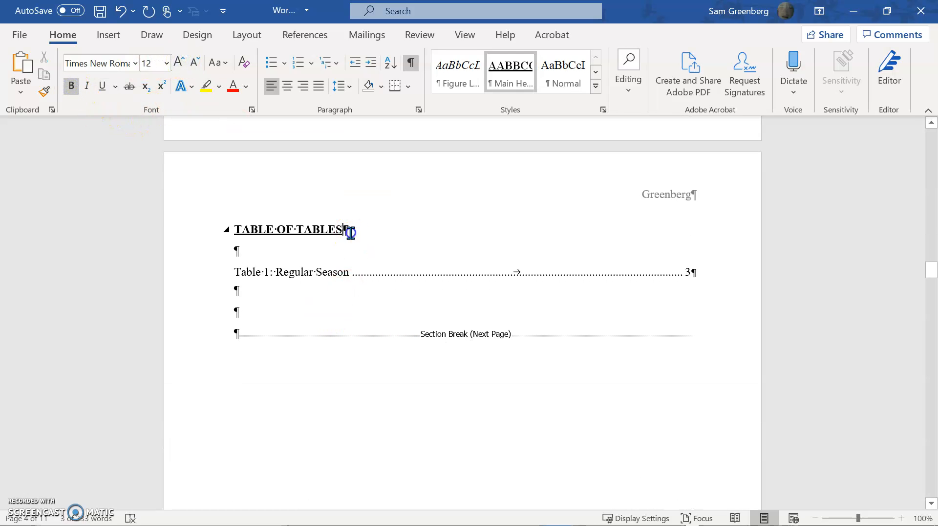
pyautogui.write('Table o')
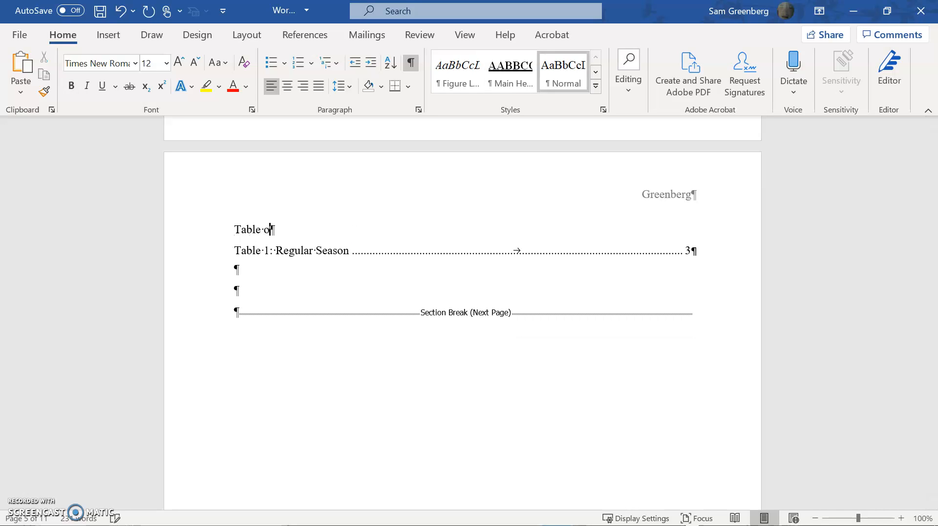
pyautogui.write('f Tables')
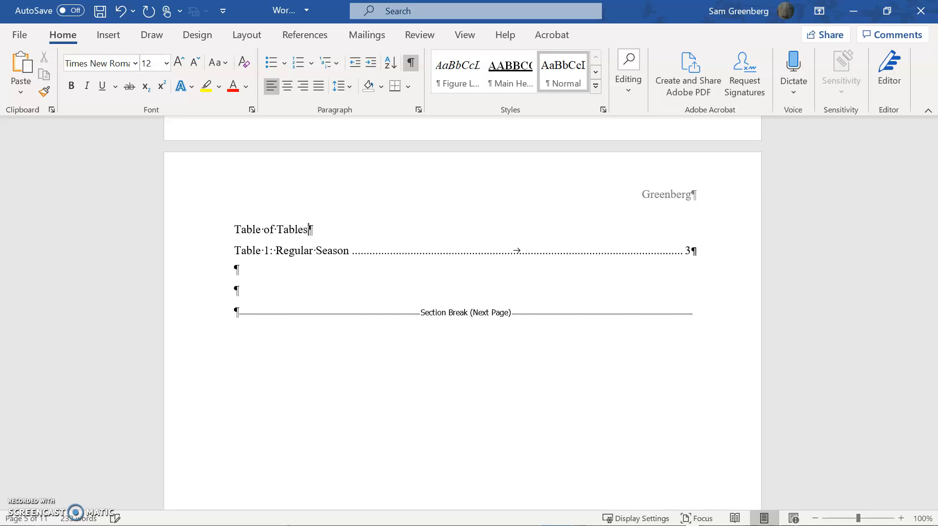
pyautogui.hotkey('shift', 'Home')
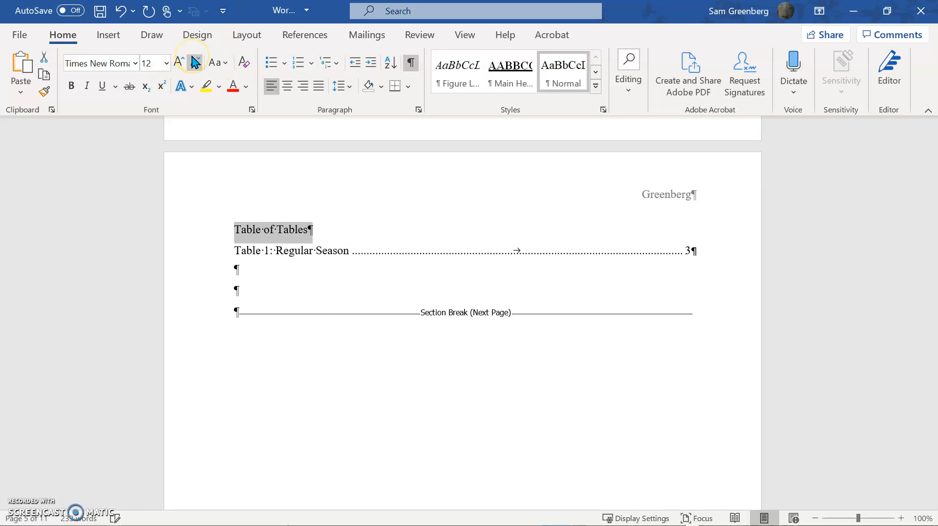
pyautogui.click(170, 66)
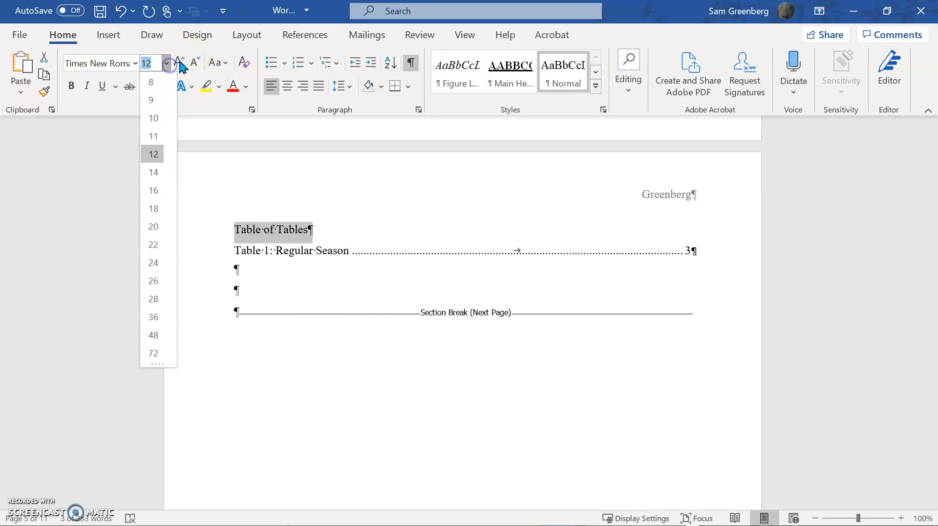
pyautogui.click(151, 169)
pyautogui.hotkey('ctrl', 'b')
pyautogui.click(295, 230)
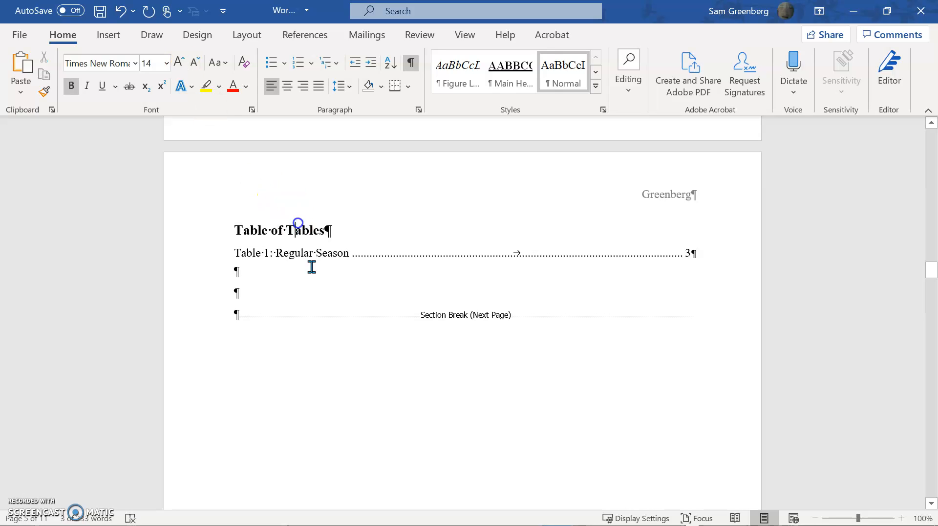
# Try refreshing all fields in the document at once, and undo the update to the table of contents.
pyautogui.scroll(20, 558, 370)
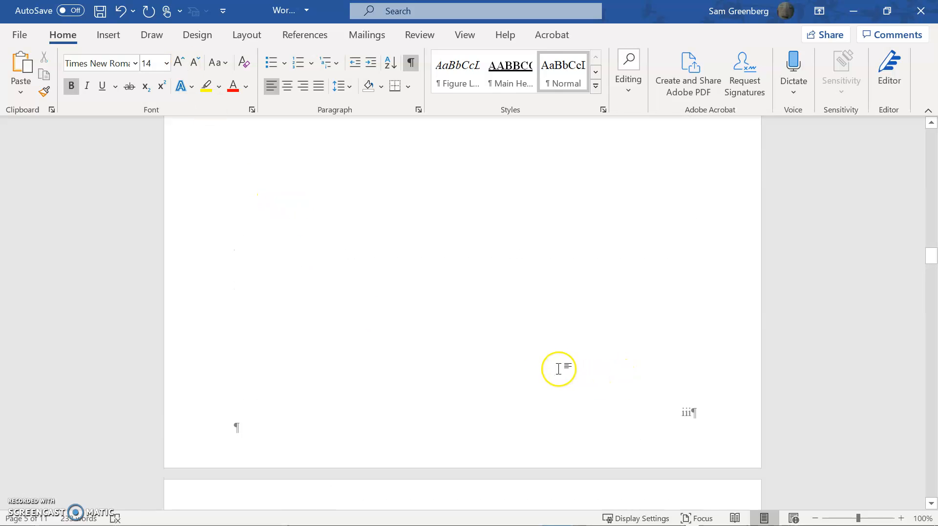
pyautogui.scroll(10, 564, 371)
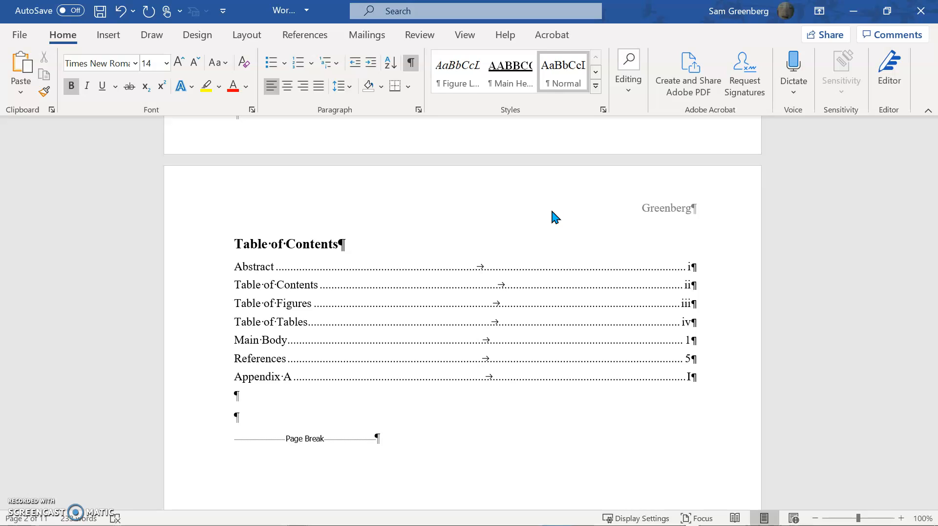
pyautogui.hotkey('ctrl', 'a')
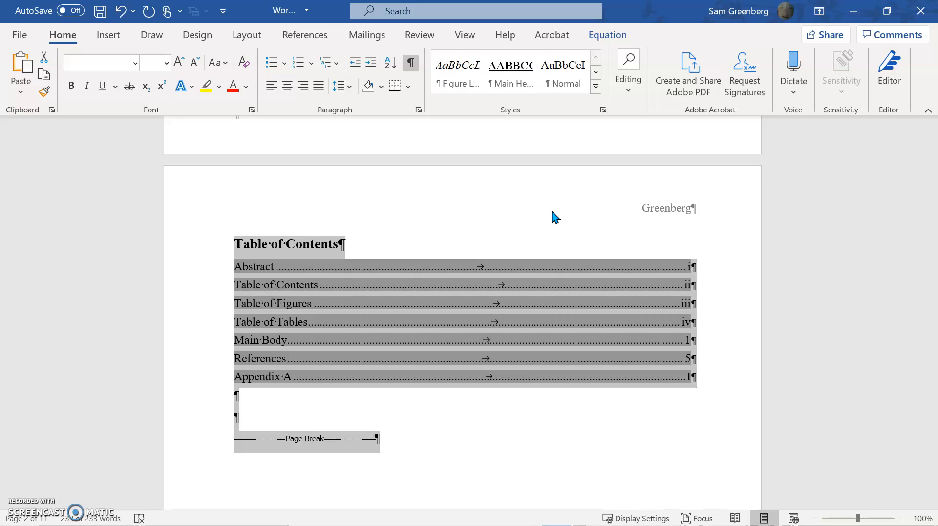
pyautogui.press('F9')
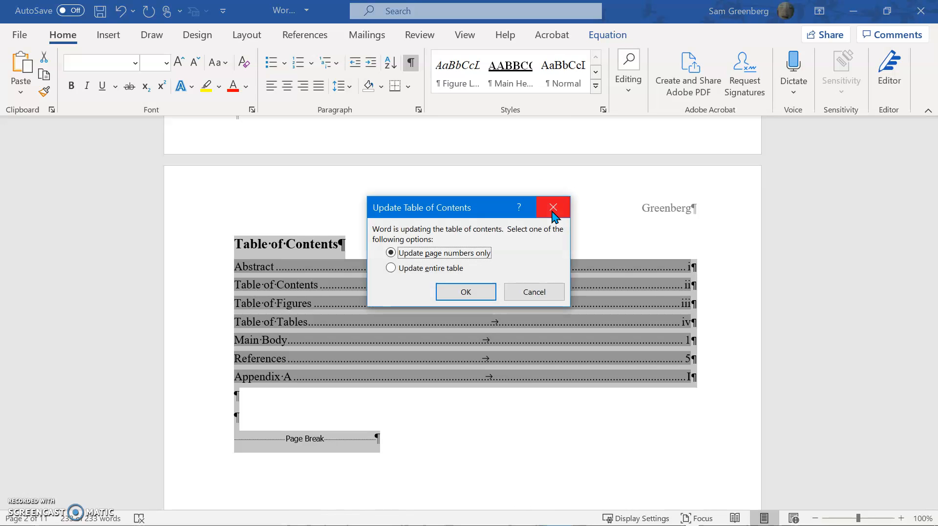
pyautogui.click(524, 291)
pyautogui.click(491, 211)
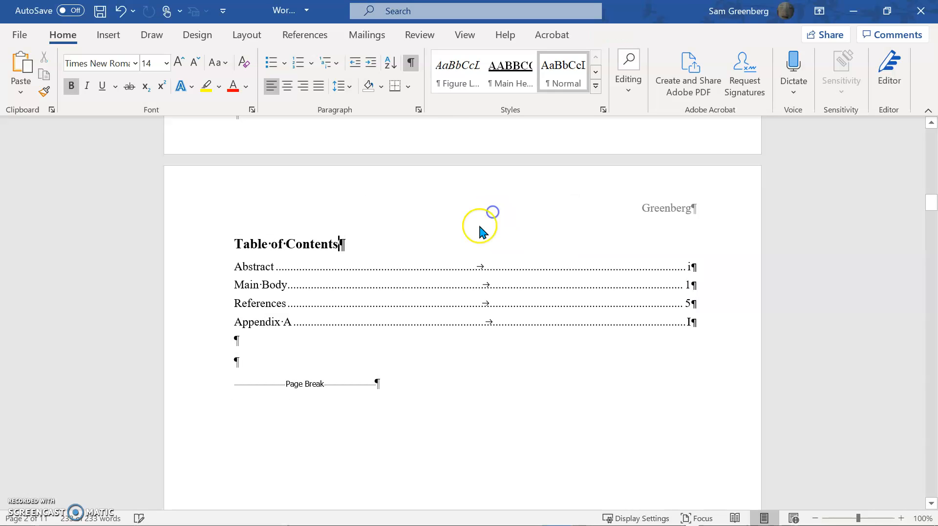
pyautogui.hotkey('ctrl', 'z')
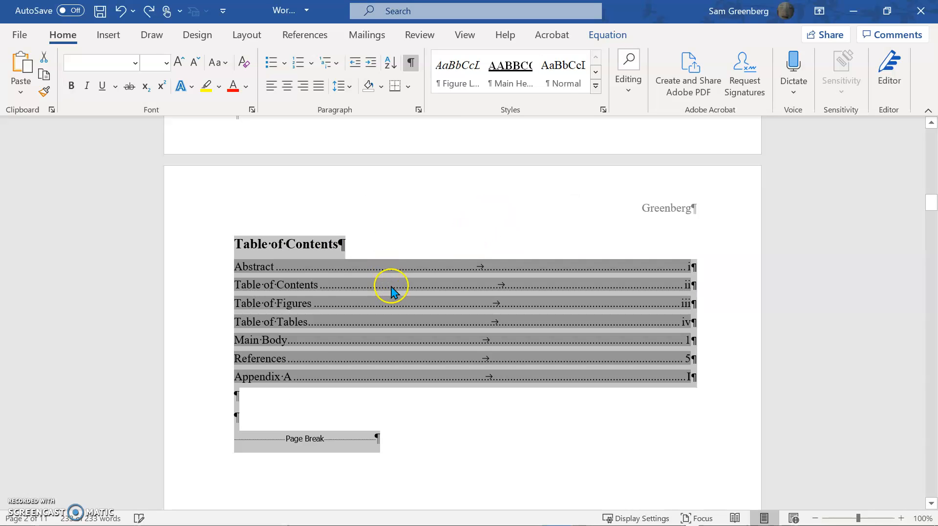
# Try updating only the table of contents field twice, undoing the update each time.
pyautogui.click(419, 218)
pyautogui.click(350, 307)
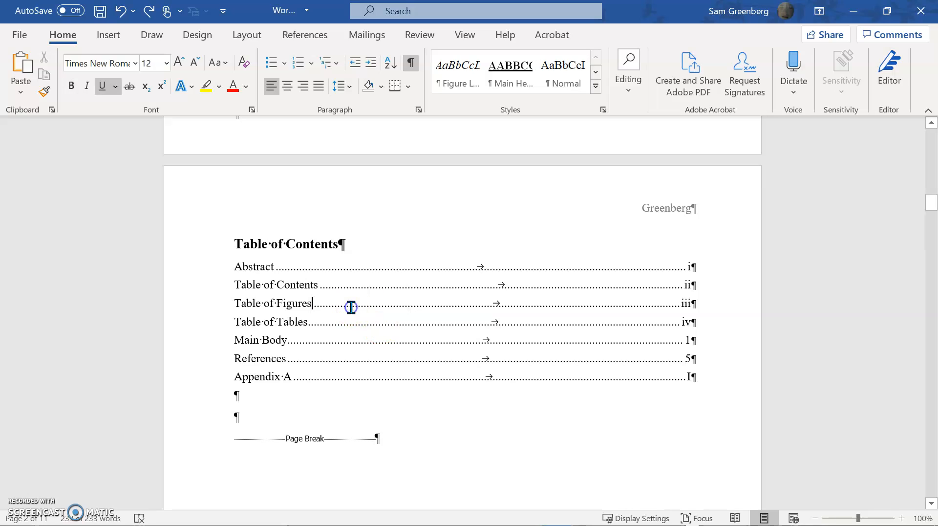
pyautogui.rightClick(288, 310)
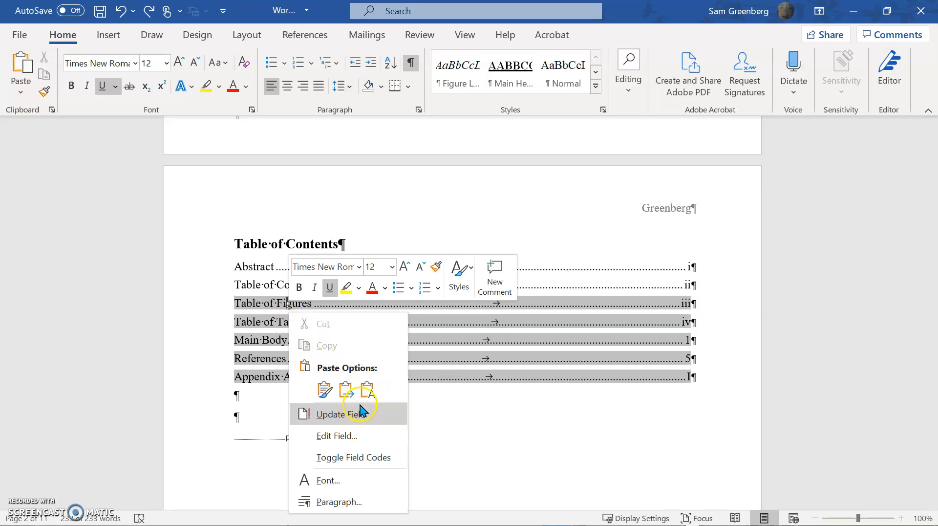
pyautogui.click(360, 413)
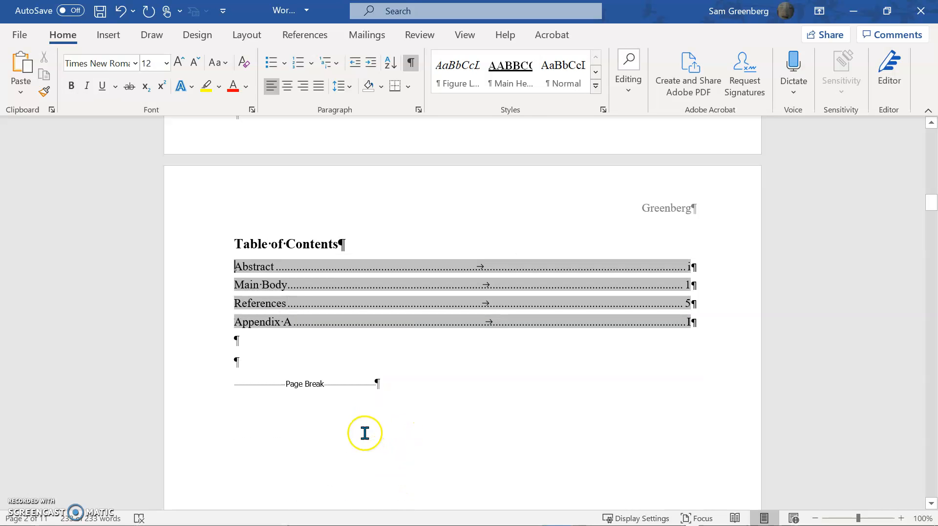
pyautogui.hotkey('ctrl', 'z')
pyautogui.rightClick(368, 377)
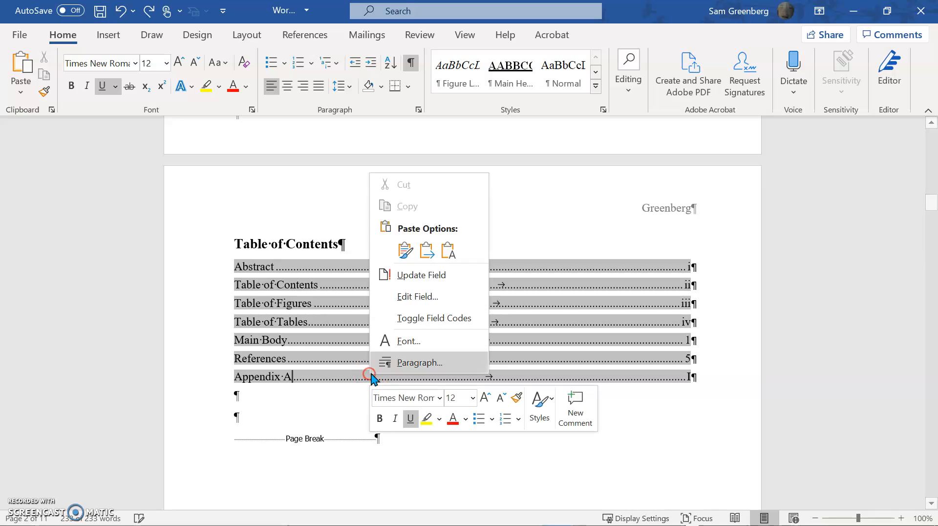
pyautogui.click(414, 278)
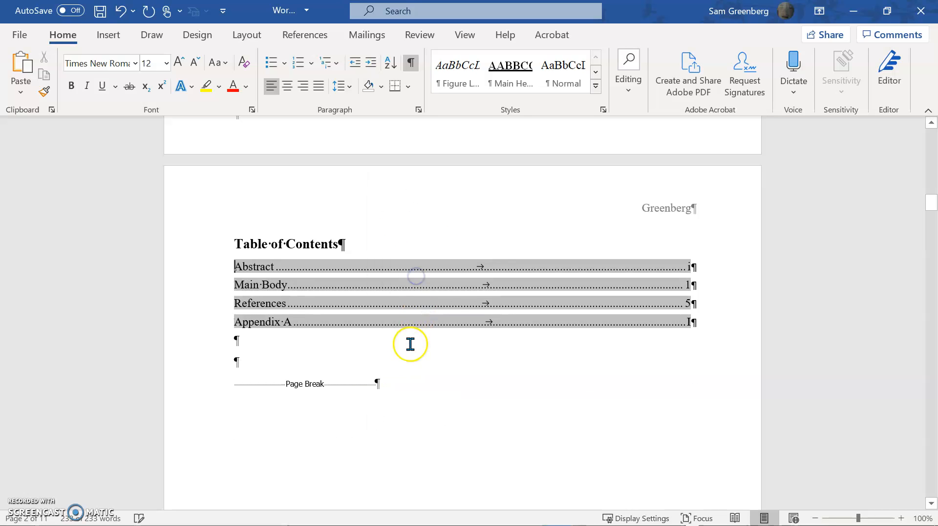
pyautogui.click(404, 350)
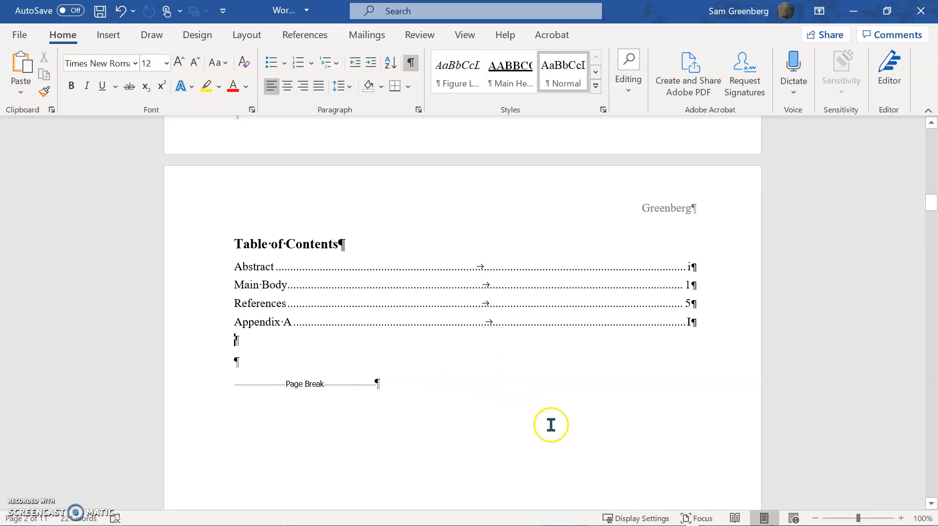
pyautogui.hotkey('ctrl', 'z')
# Add a "rando" line between the table of contents and the page break, and apply the main heading style to it.
pyautogui.click(390, 418)
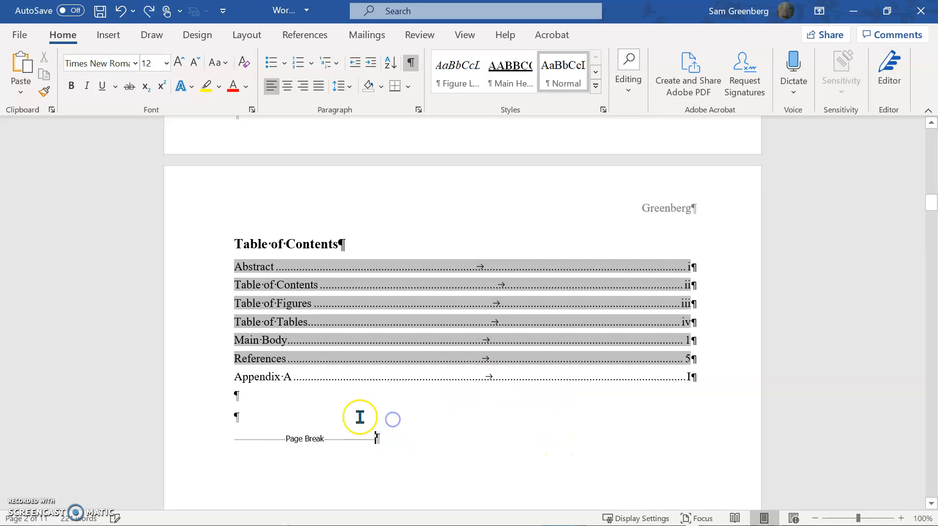
pyautogui.press('Return')
pyautogui.write('rando')
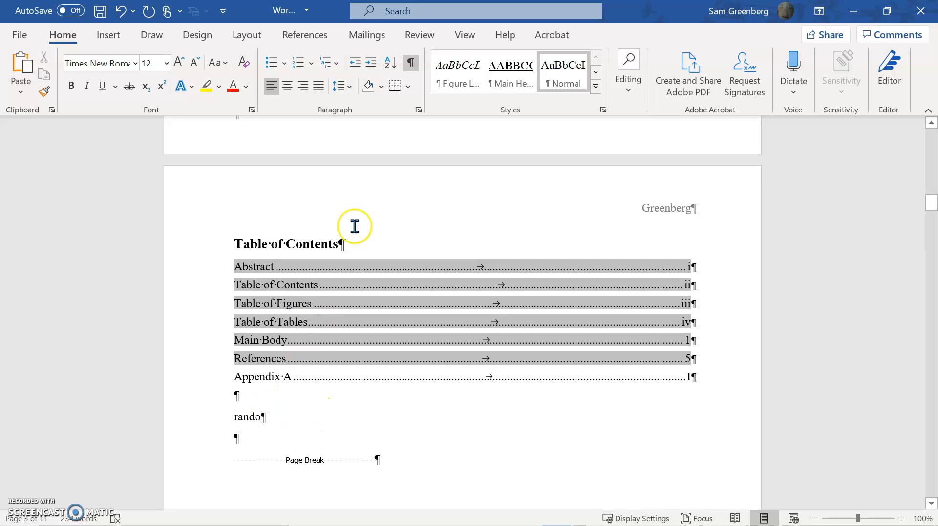
pyautogui.click(518, 76)
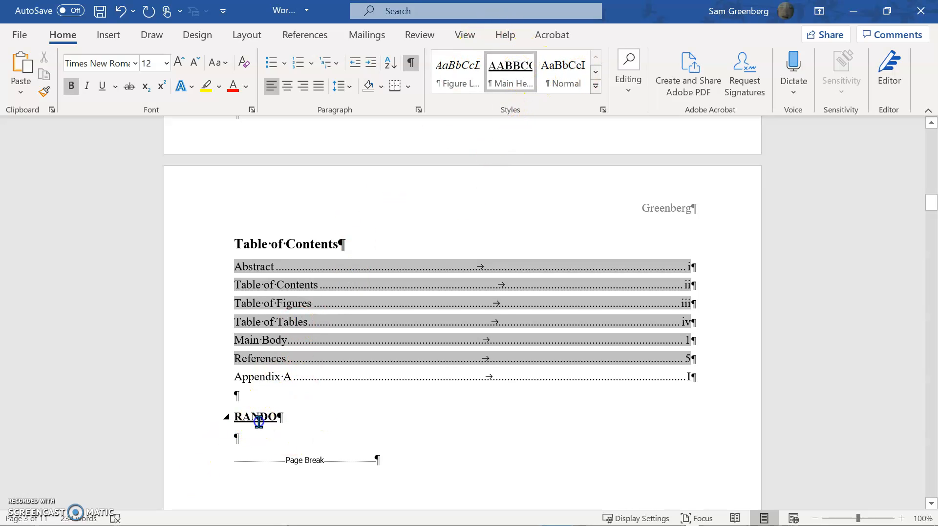
# Update the table of contents field so it picks up the rando heading.
pyautogui.click(406, 337)
pyautogui.rightClick(433, 347)
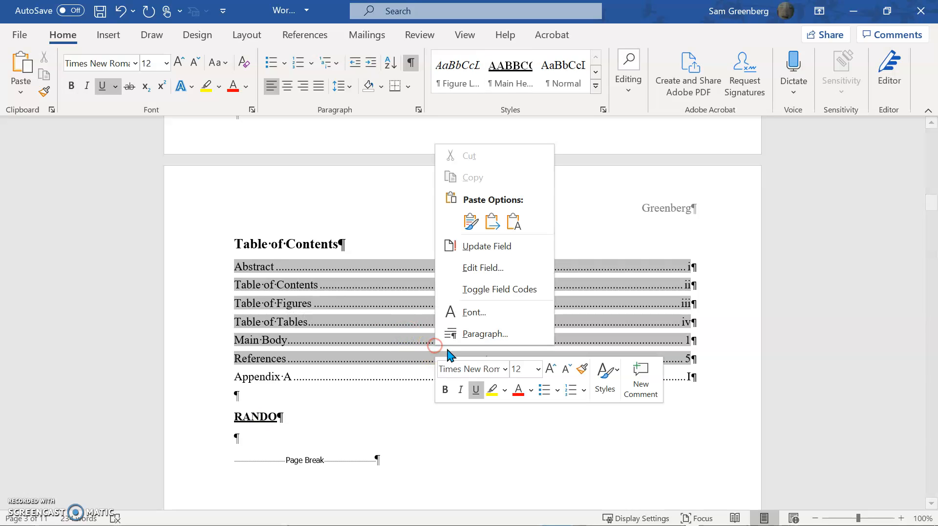
pyautogui.click(478, 247)
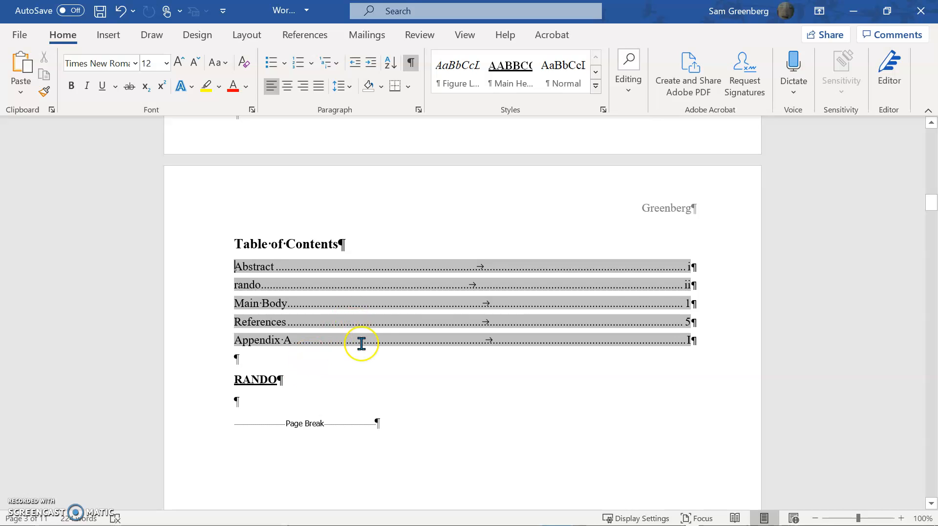
# Insert blank lines above RANDO, write "HEADER" there directly in the main heading style, and delete that heading again.
pyautogui.click(305, 361)
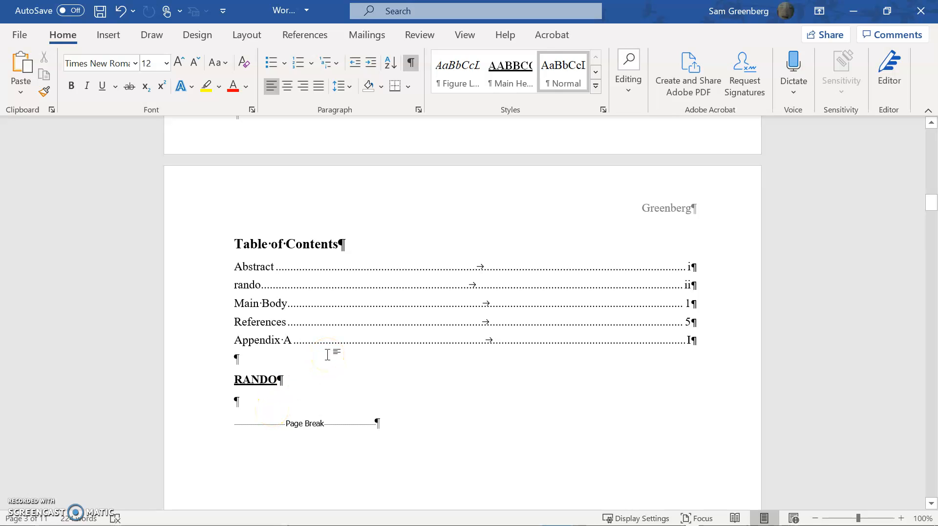
pyautogui.press('Return')
pyautogui.press('Return')
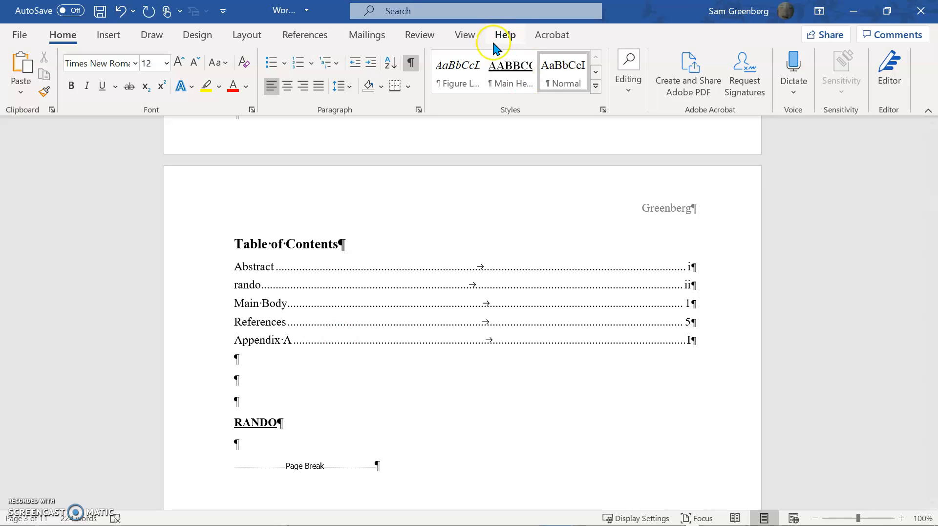
pyautogui.click(513, 67)
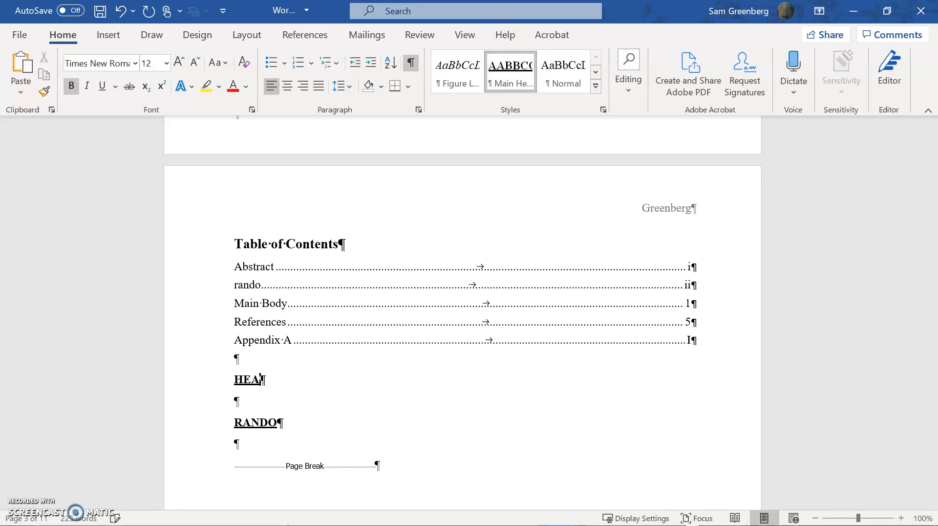
pyautogui.write('HEADER')
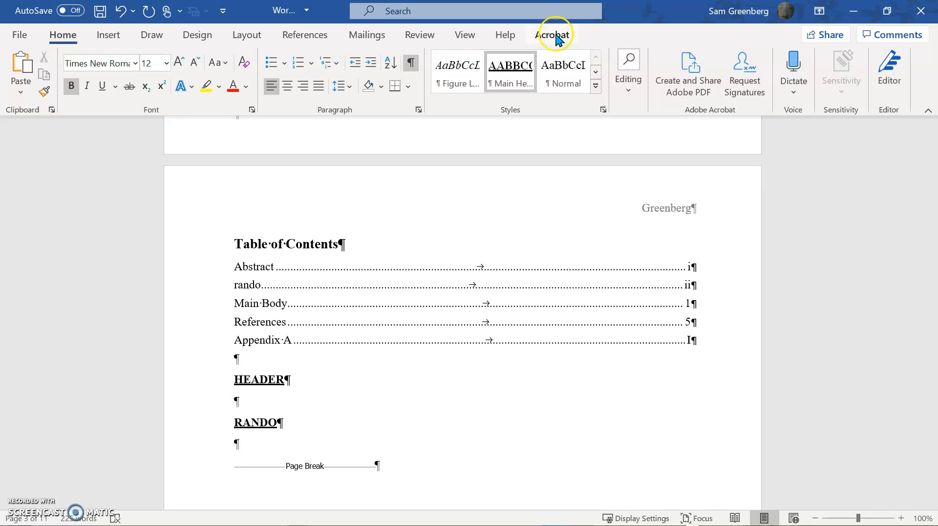
pyautogui.hotkey('shift', 'Home')
pyautogui.press('Delete')
pyautogui.press('Delete')
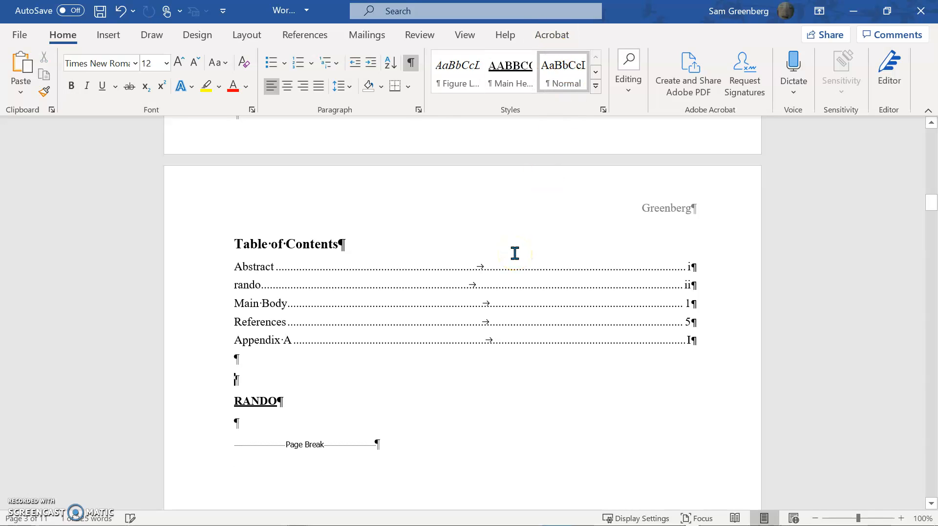
# Write "Header" in Normal style on the blank line above RANDO and convert it to the main heading style.
pyautogui.click(544, 70)
pyautogui.write('h')
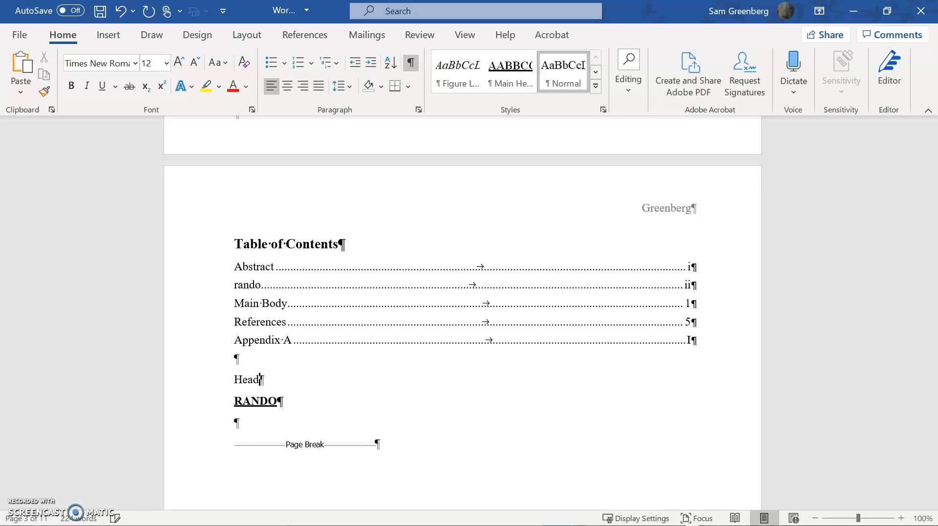
pyautogui.click(520, 78)
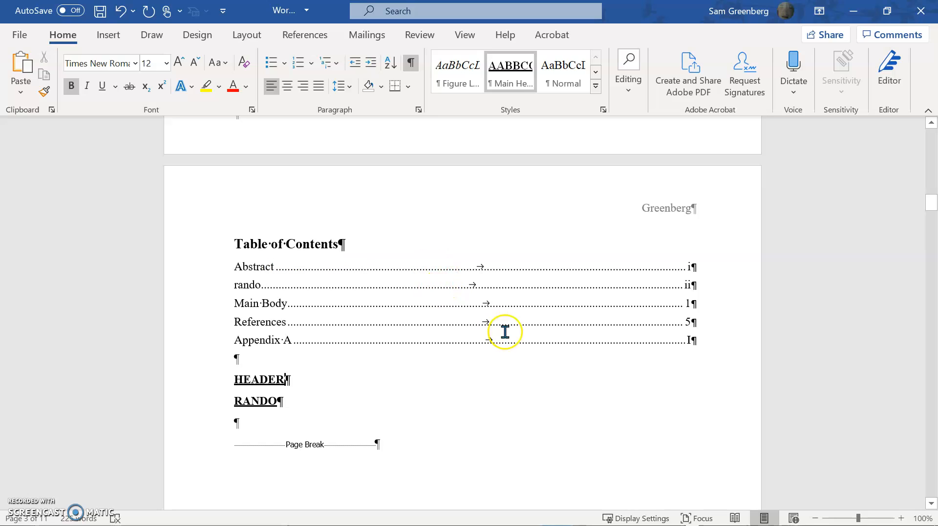
pyautogui.hotkey('shift', 'Down')
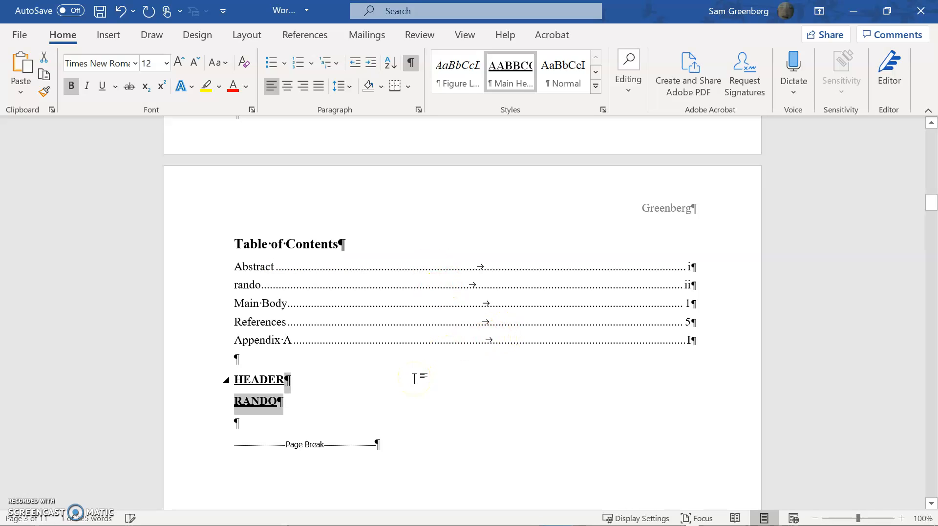
# Update all fields in the document, choosing to update the entire table for each of the lists.
pyautogui.click(394, 336)
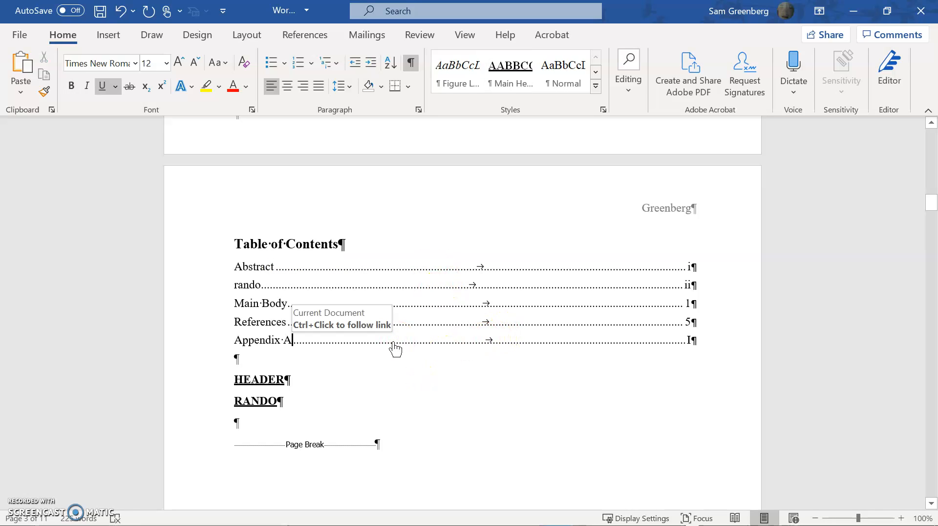
pyautogui.hotkey('ctrl', 'a')
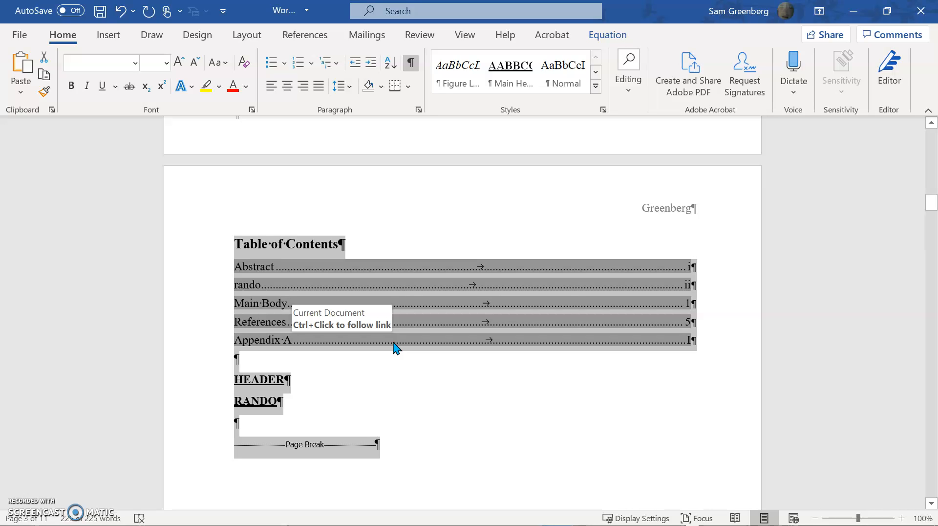
pyautogui.press('F9')
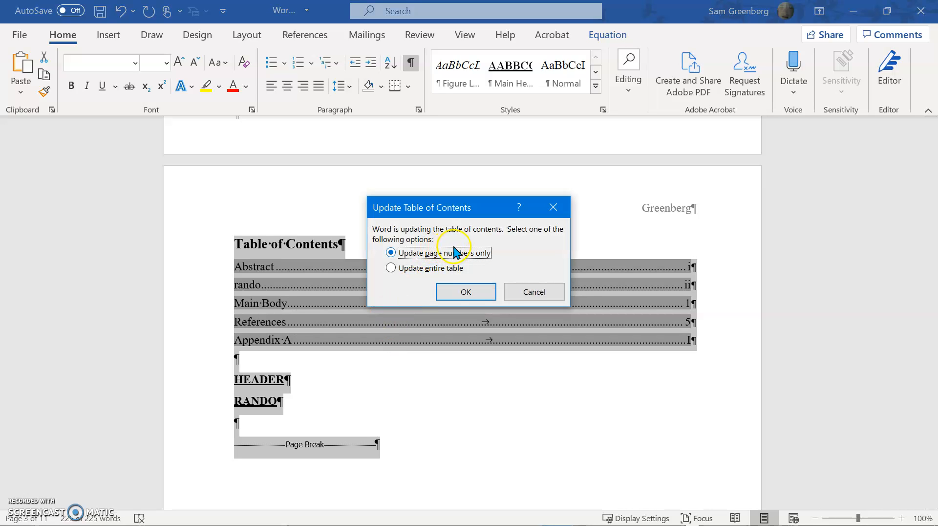
pyautogui.click(456, 269)
pyautogui.click(462, 292)
pyautogui.click(452, 268)
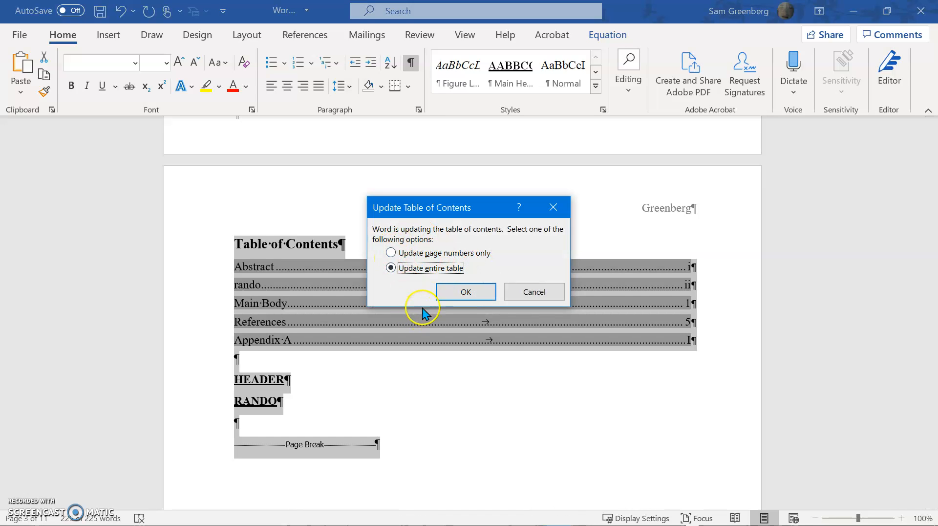
pyautogui.click(463, 291)
pyautogui.click(442, 268)
pyautogui.click(464, 291)
pyautogui.click(363, 327)
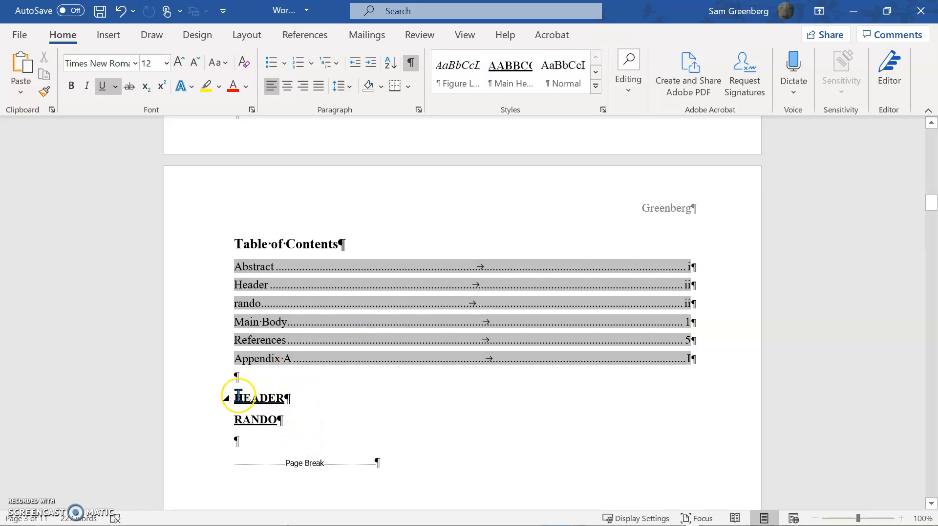
# Delete the HEADER and RANDO headings below the table of contents, together with one blank line.
pyautogui.moveTo(234, 395); pyautogui.dragTo(291, 420)
pyautogui.press('Delete')
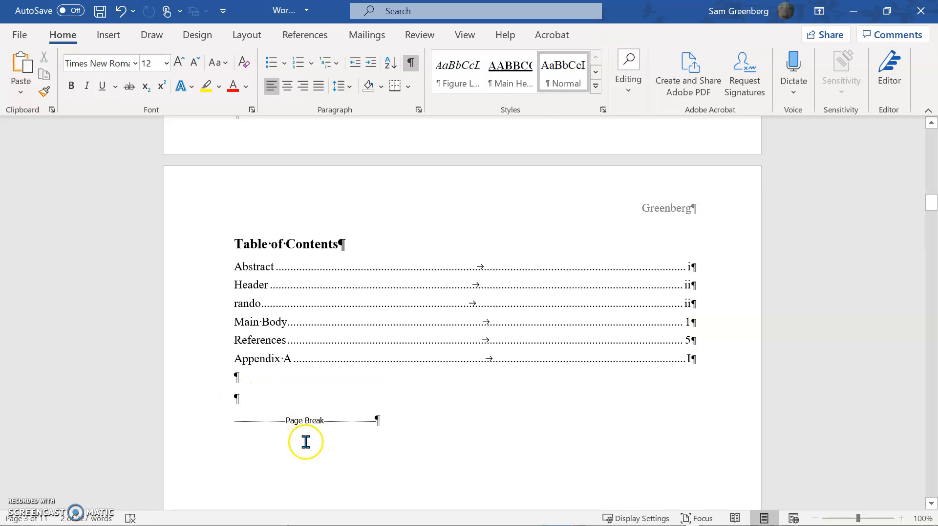
pyautogui.press('BackSpace')
# Update all fields in the document with the entire-table option, so the contents list drops the deleted headings.
pyautogui.hotkey('ctrl', 'a')
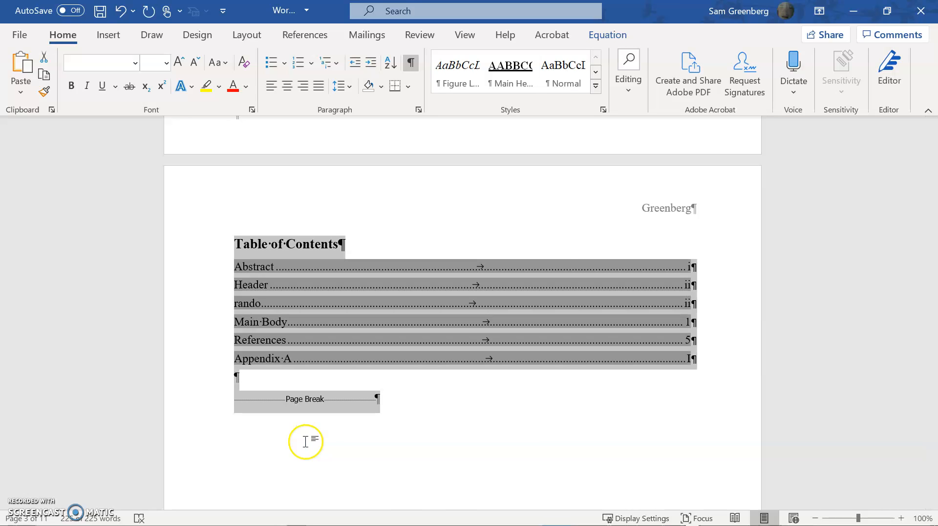
pyautogui.press('F9')
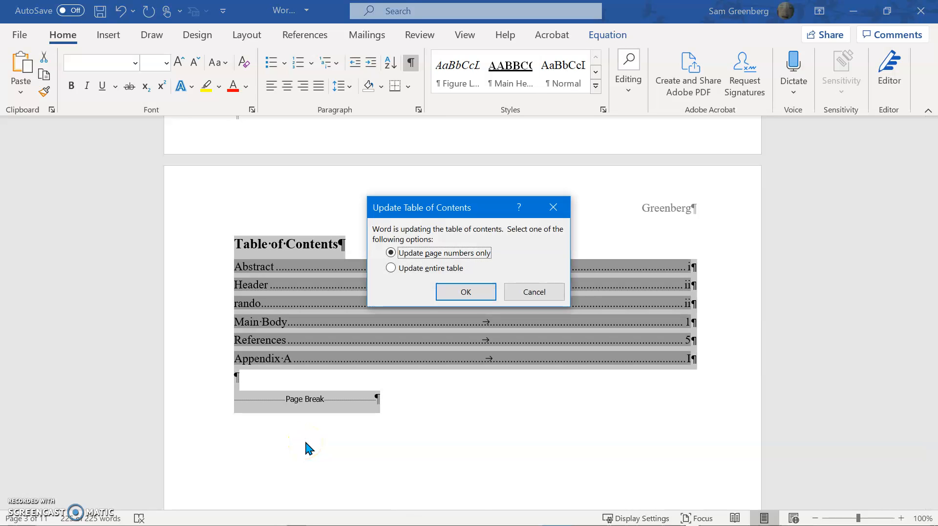
pyautogui.click(423, 270)
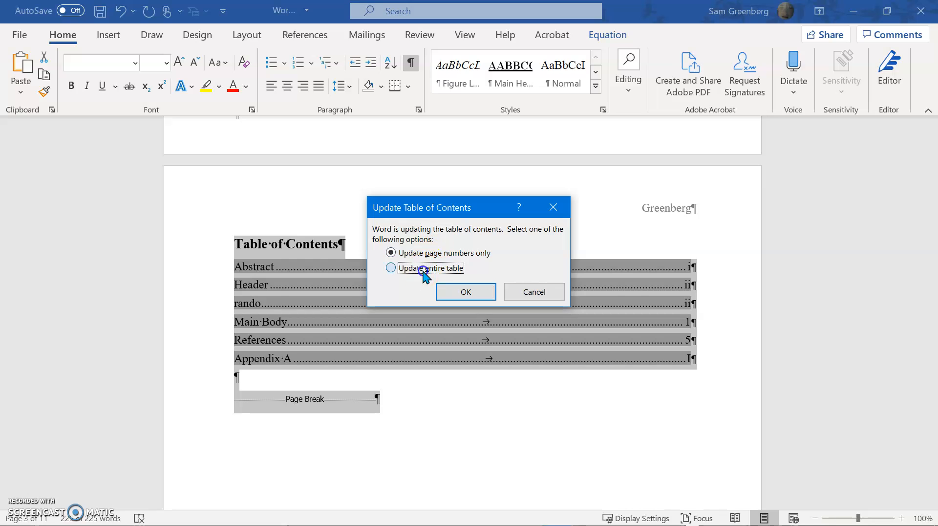
pyautogui.click(461, 288)
pyautogui.click(443, 268)
pyautogui.click(458, 285)
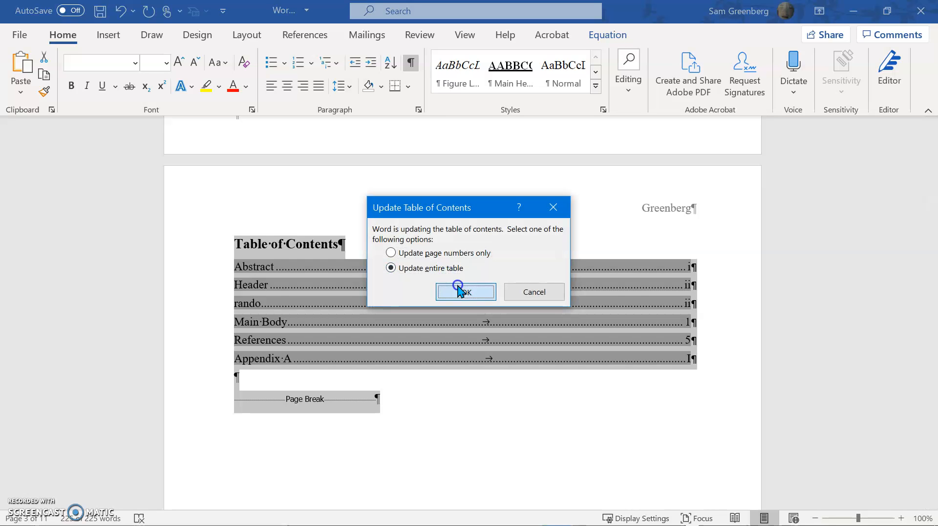
pyautogui.click(417, 345)
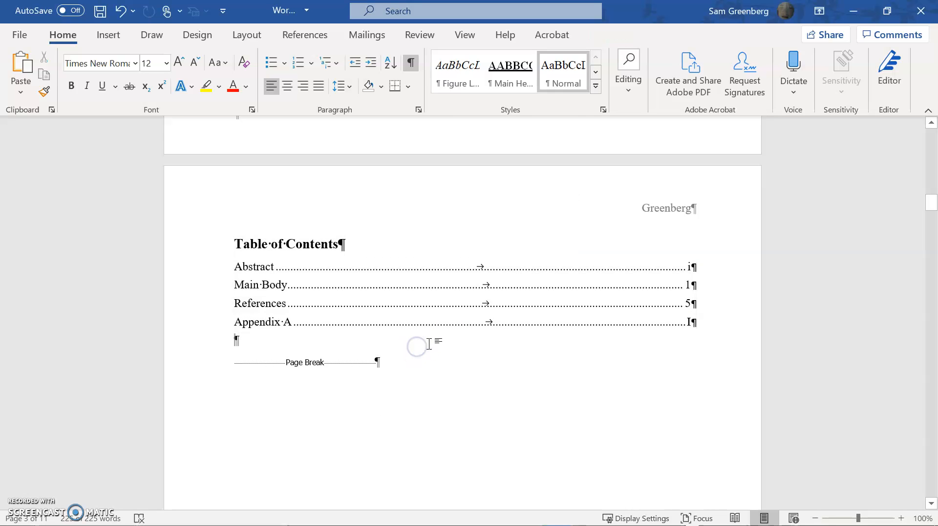
# Try to insert a page break on the first blank line above the Regular Season table, and undo it.
pyautogui.scroll(-15, 429, 344)
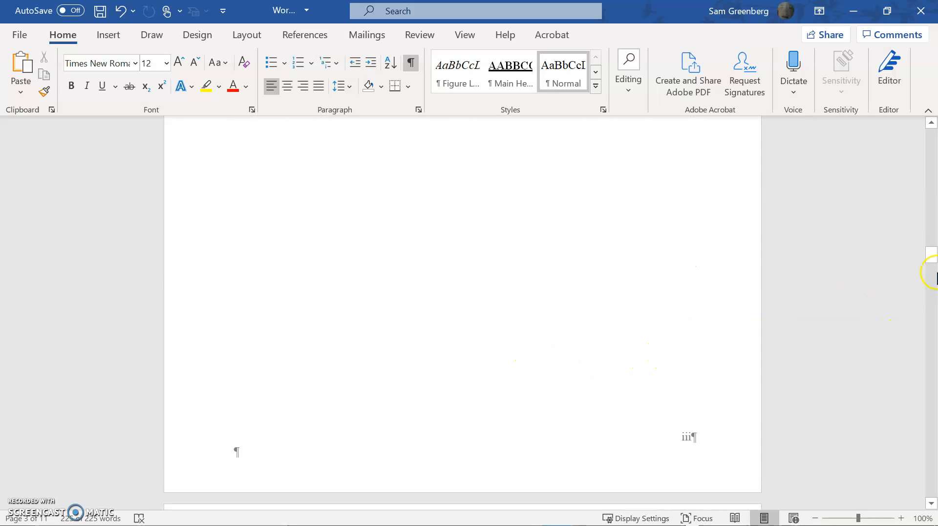
pyautogui.moveTo(927, 260); pyautogui.dragTo(903, 334)
pyautogui.moveTo(898, 343); pyautogui.dragTo(886, 305)
pyautogui.scroll(-8, 791, 337)
pyautogui.scroll(-20, 760, 331)
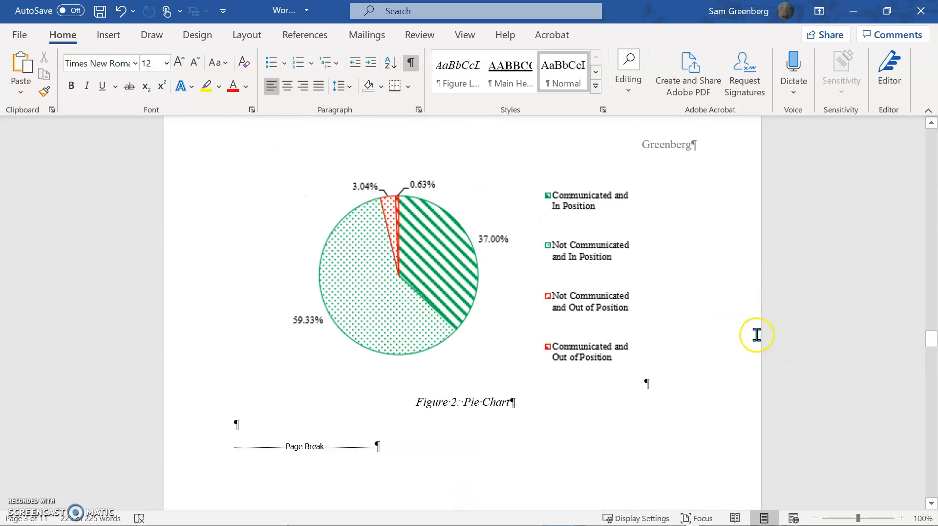
pyautogui.scroll(13, 749, 338)
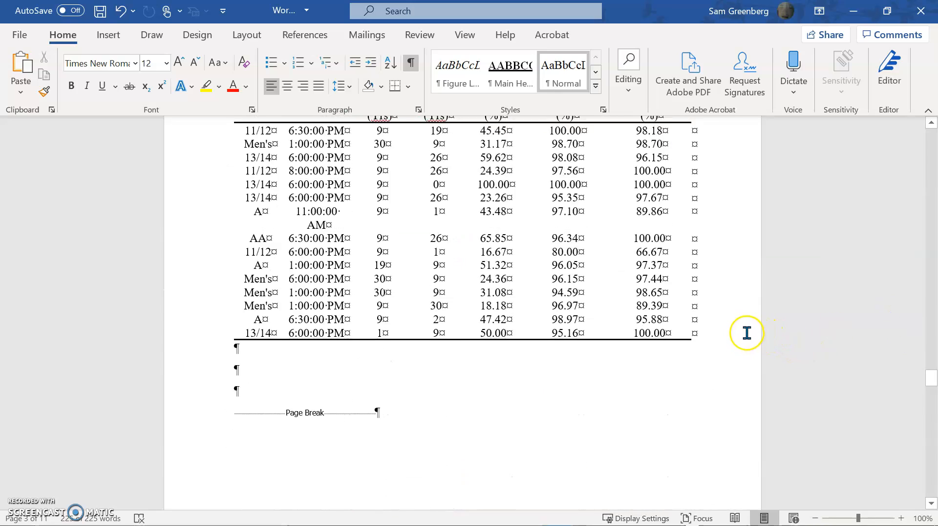
pyautogui.click(275, 279)
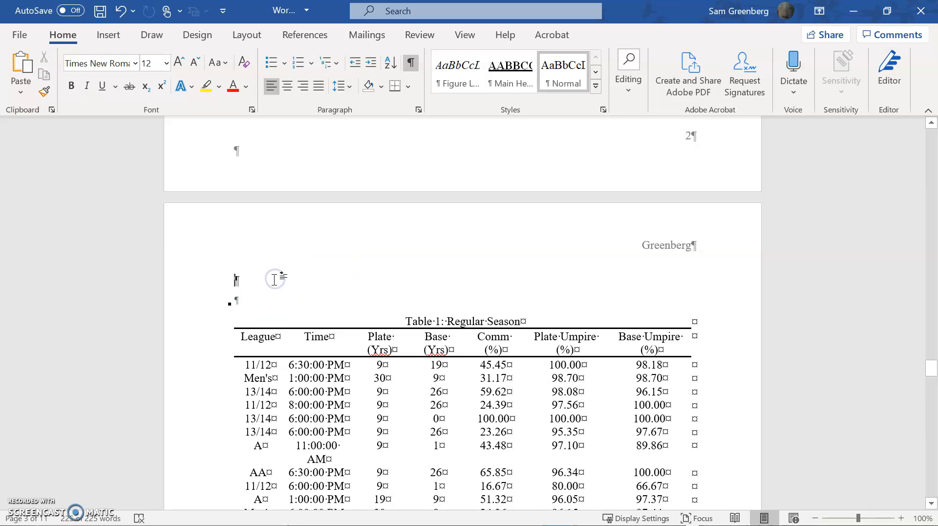
pyautogui.hotkey('ctrl', 'Return')
pyautogui.moveTo(927, 356); pyautogui.dragTo(923, 168)
pyautogui.hotkey('ctrl', 'z')
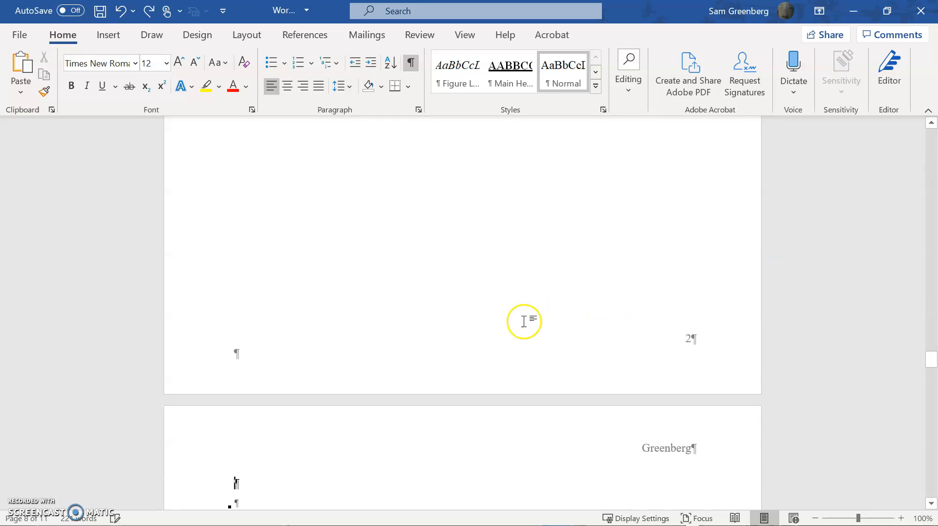
# Insert a page break in Normal style above the Regular Season table and place the cursor on the blank line before the break.
pyautogui.hotkey('ctrl', 'a')
pyautogui.scroll(-5, 540, 332)
pyautogui.scroll(2, 571, 353)
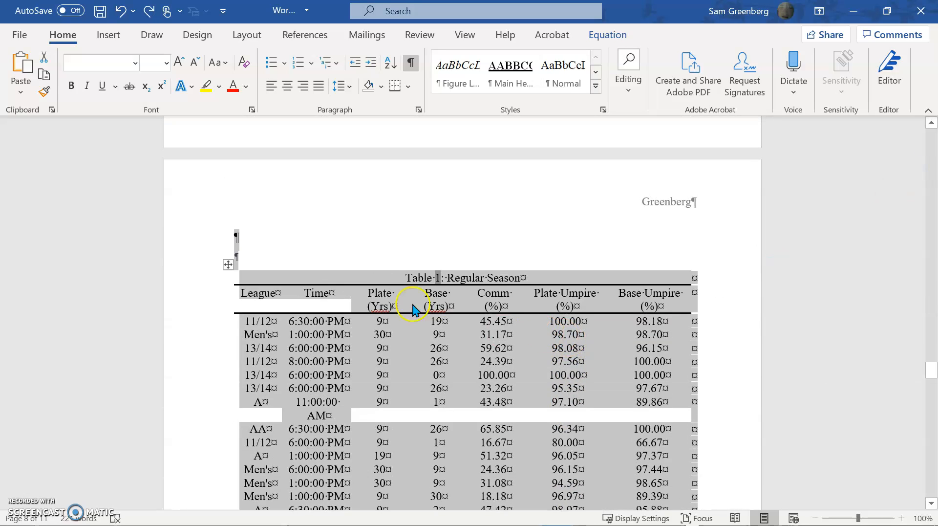
pyautogui.click(373, 260)
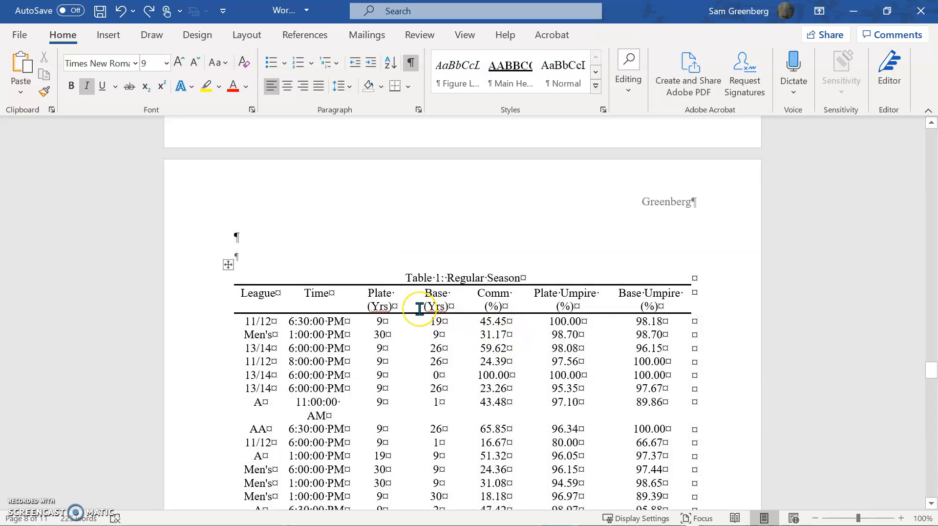
pyautogui.hotkey('ctrl', 'shift', 'n')
pyautogui.hotkey('ctrl', 'Return')
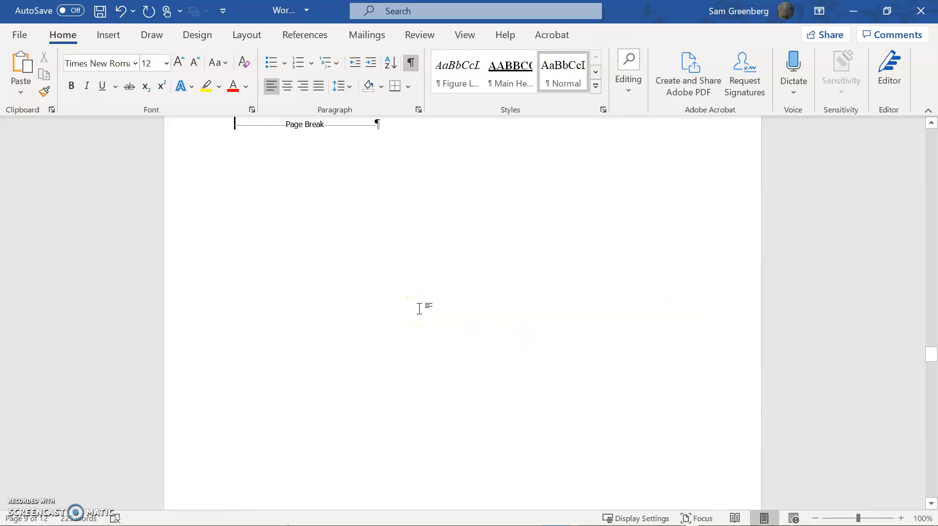
pyautogui.press('Up')
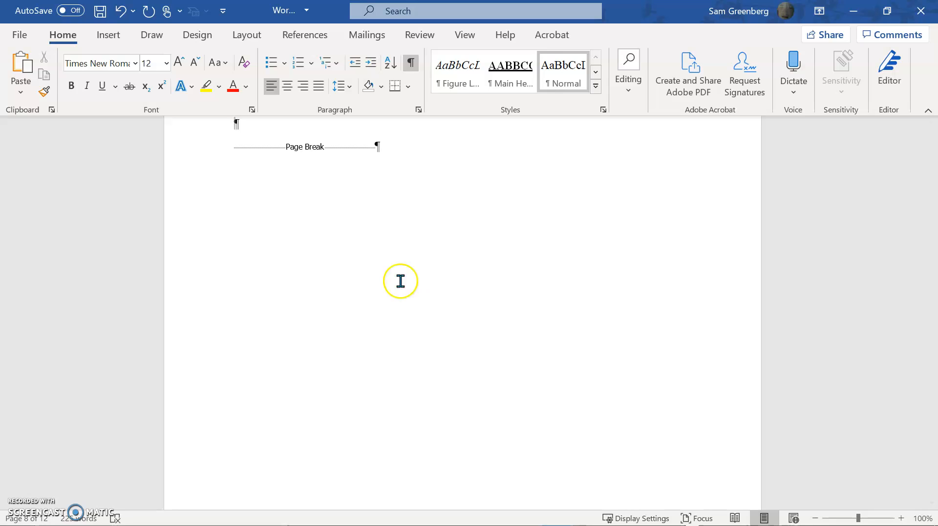
pyautogui.scroll(5, 317, 243)
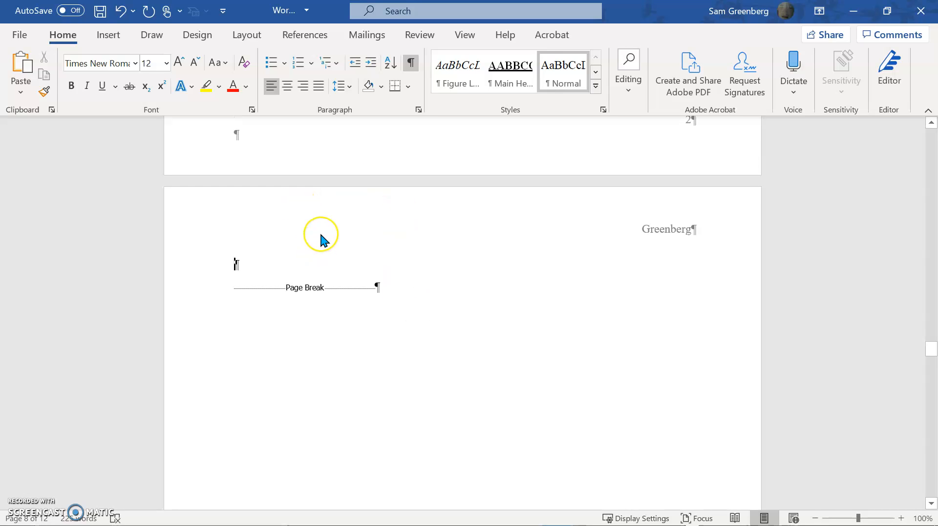
# Insert a caption with the Table label on the blank line above the page break, reading "Table 1: Junk".
pyautogui.press('alt')
pyautogui.press('s')
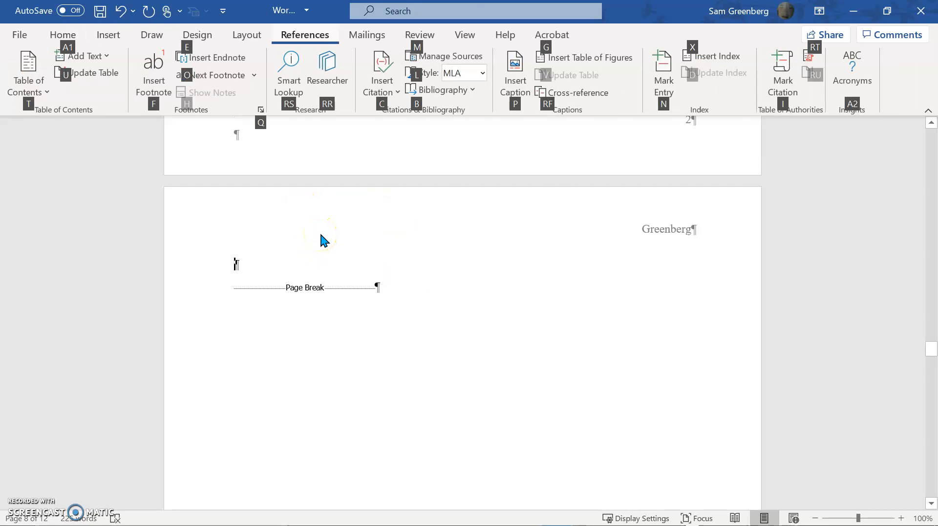
pyautogui.press('p')
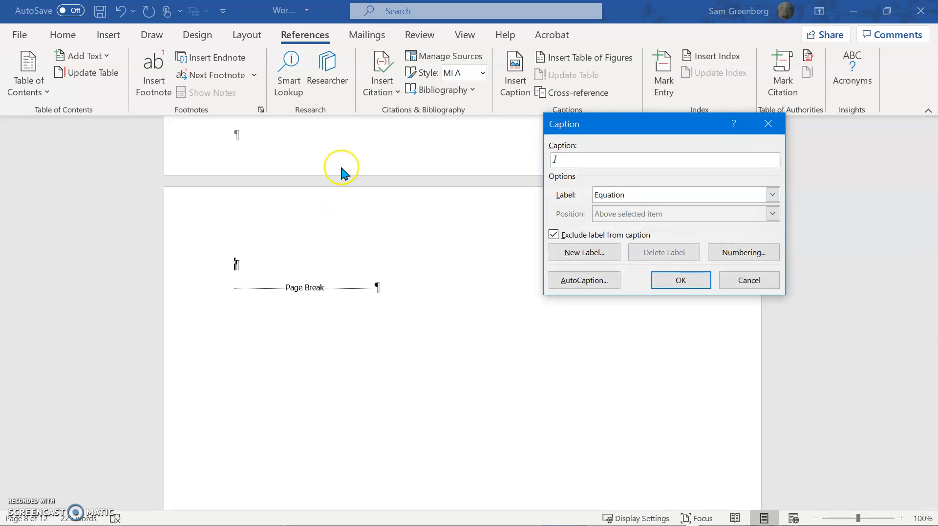
pyautogui.click(771, 195)
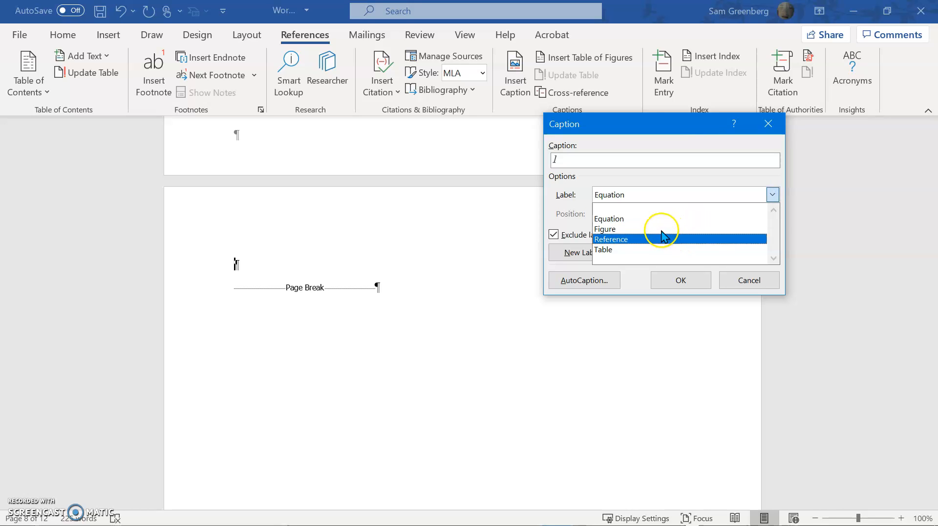
pyautogui.click(640, 249)
pyautogui.click(630, 160)
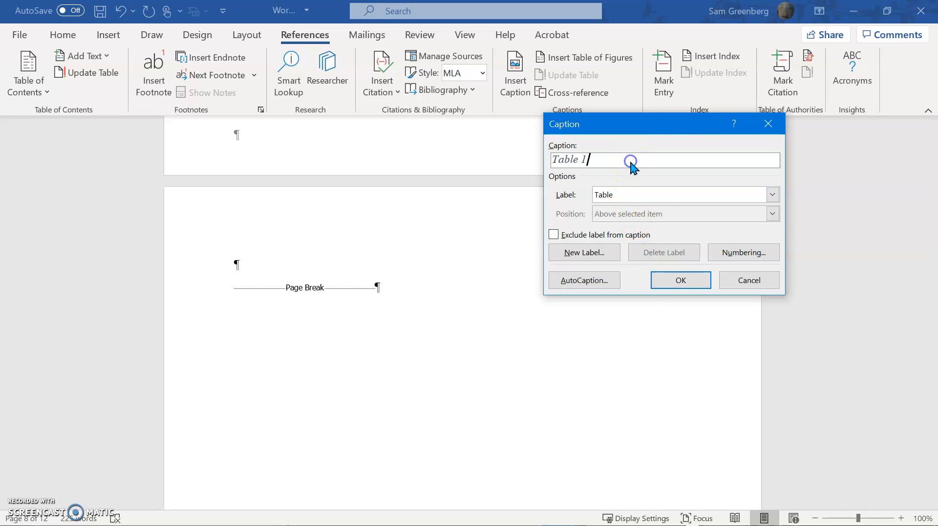
pyautogui.write('Junk')
pyautogui.press('BackSpace')
pyautogui.write(':')
pyautogui.click(664, 277)
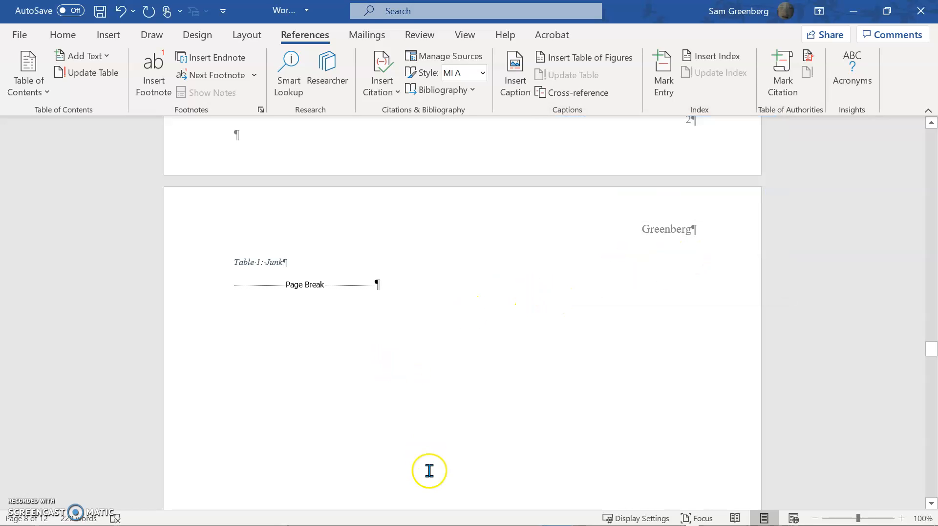
# Refresh all document fields after adding the new caption, choosing to update the entire table for each list.
pyautogui.scroll(-15, 429, 471)
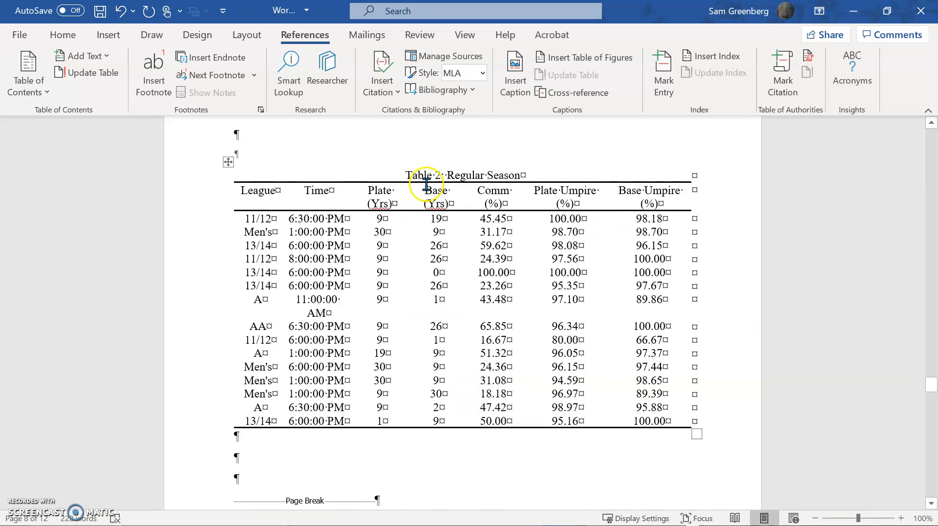
pyautogui.scroll(5, 446, 175)
pyautogui.moveTo(923, 369); pyautogui.dragTo(879, 122)
pyautogui.scroll(-10, 752, 255)
pyautogui.scroll(-15, 720, 272)
pyautogui.scroll(-10, 555, 301)
pyautogui.click(324, 261)
pyautogui.hotkey('ctrl', 'a')
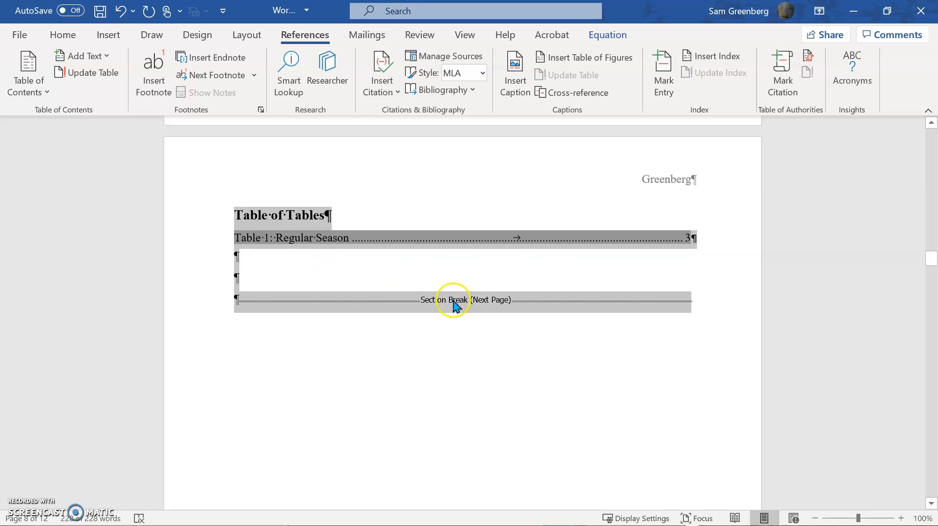
pyautogui.click(453, 268)
pyautogui.click(460, 290)
pyautogui.click(448, 268)
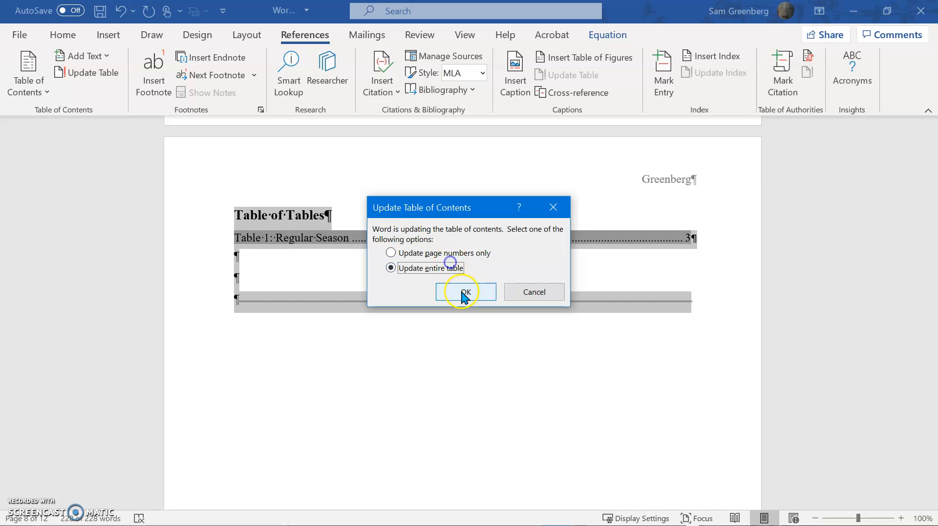
pyautogui.click(464, 292)
pyautogui.click(356, 268)
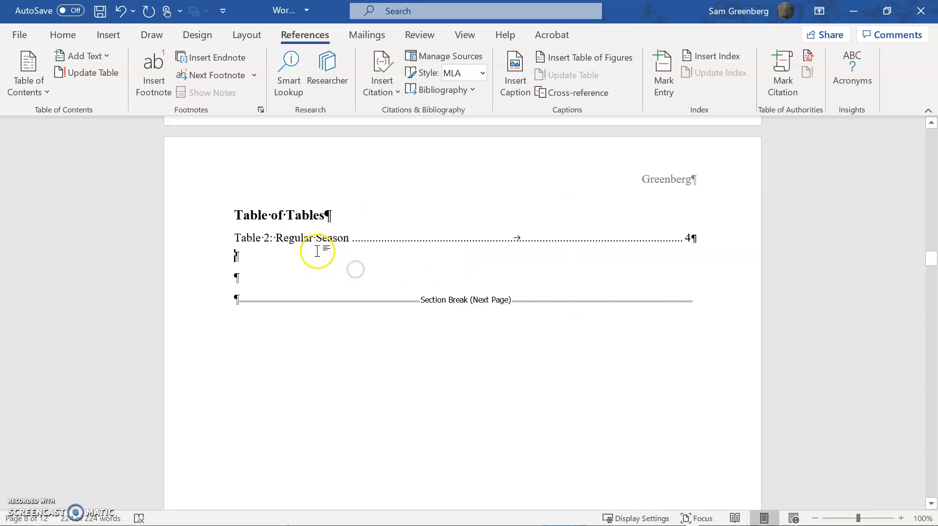
pyautogui.click(303, 238)
# Check the lists of figures and tables, and update all fields a second time with the entire-table option in every prompt.
pyautogui.scroll(15, 588, 305)
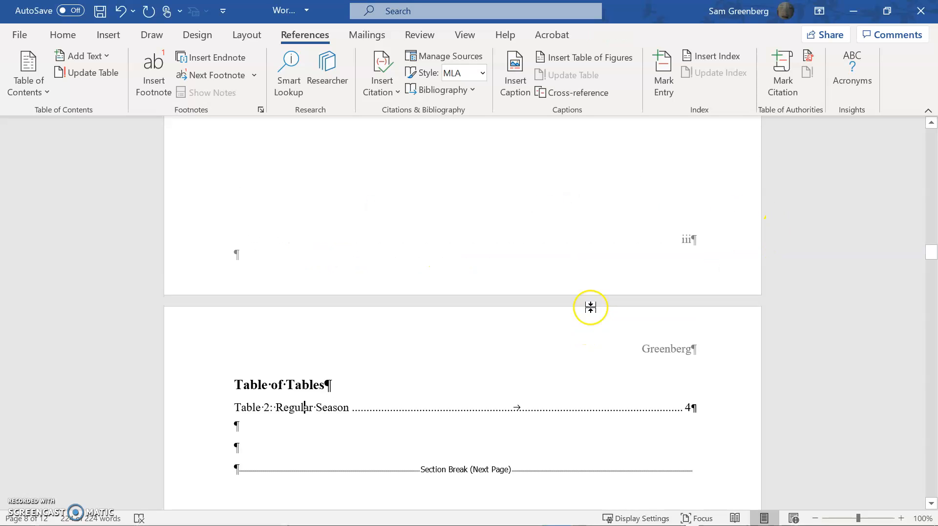
pyautogui.scroll(20, 645, 359)
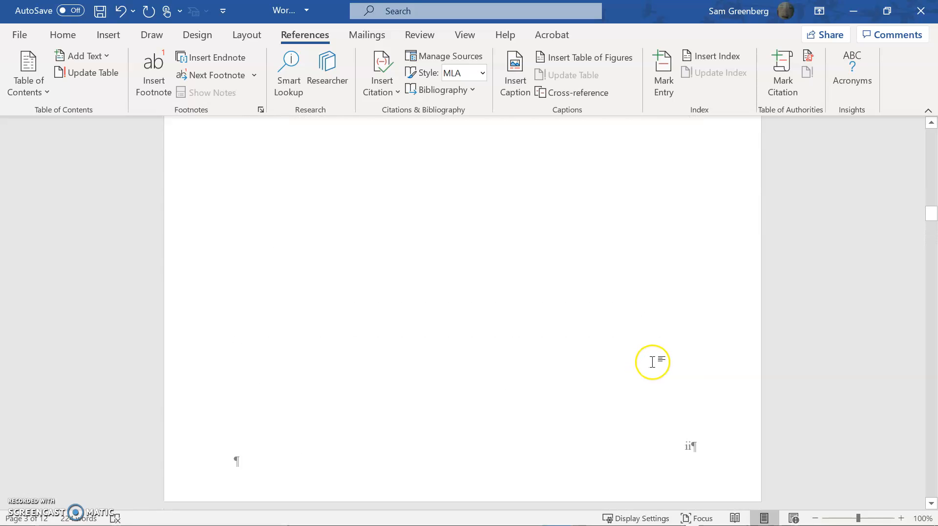
pyautogui.scroll(-8, 675, 362)
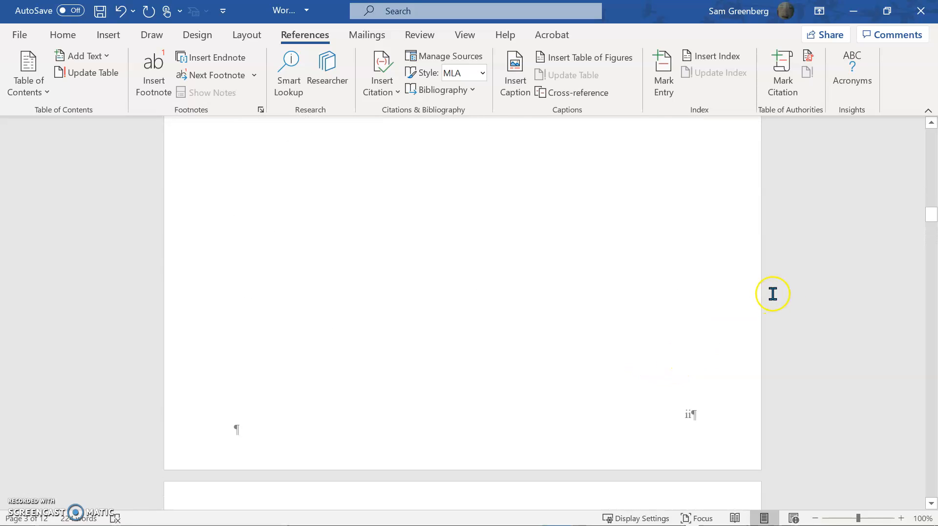
pyautogui.scroll(-15, 650, 295)
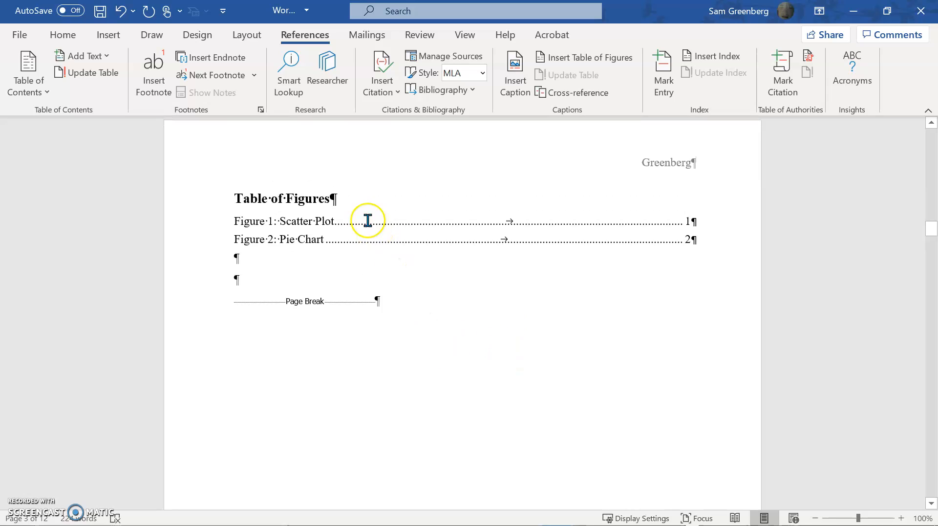
pyautogui.scroll(-3, 399, 329)
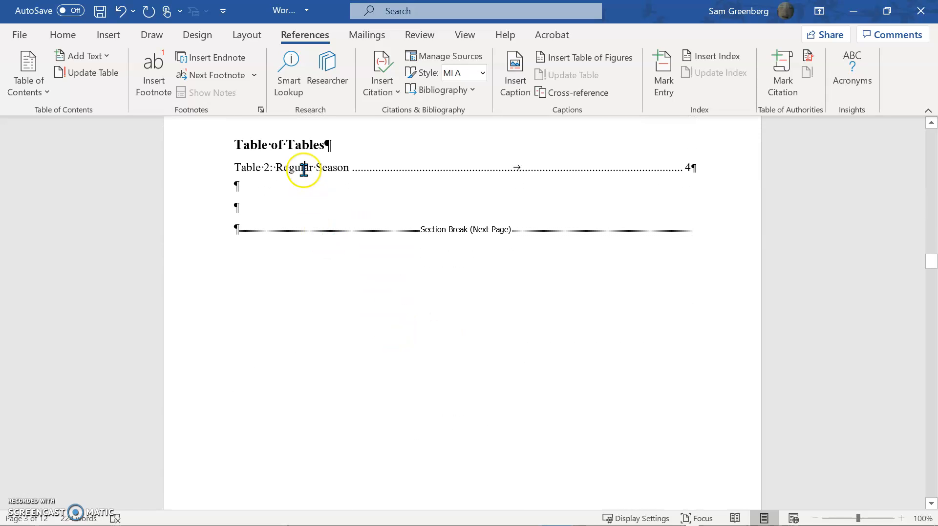
pyautogui.hotkey('ctrl', 'a')
pyautogui.press('F9')
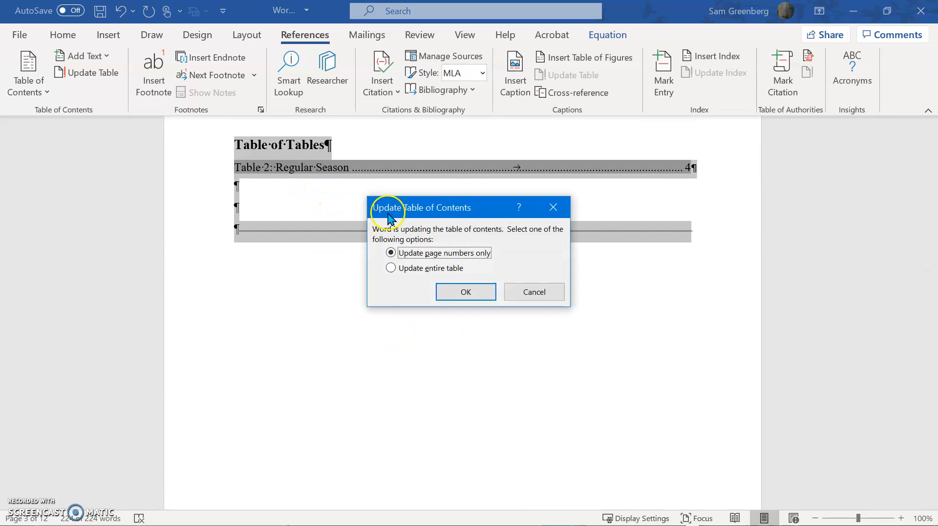
pyautogui.click(415, 267)
pyautogui.click(454, 291)
pyautogui.click(441, 268)
pyautogui.click(456, 291)
pyautogui.click(394, 268)
pyautogui.click(446, 291)
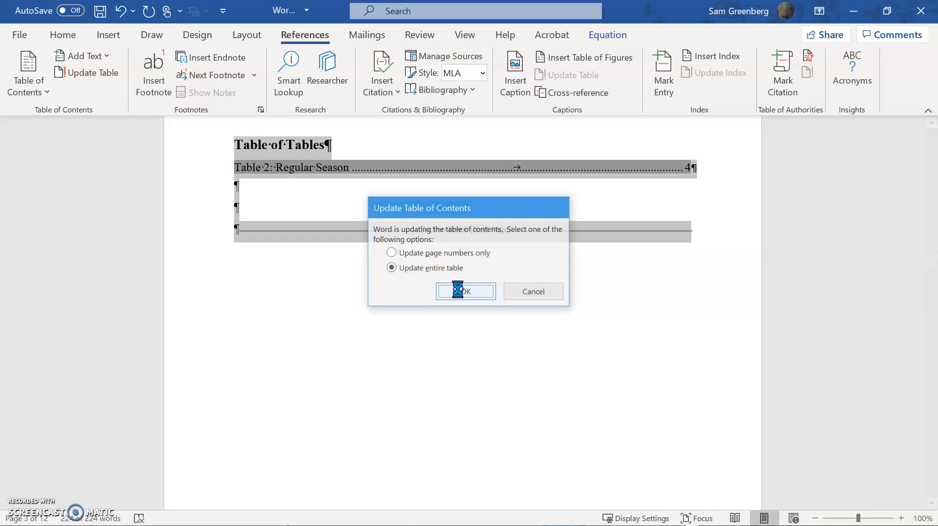
# Apply the table label style to the "Table 1: Junk" caption above the page break.
pyautogui.scroll(-2, 509, 206)
pyautogui.scroll(4, 586, 207)
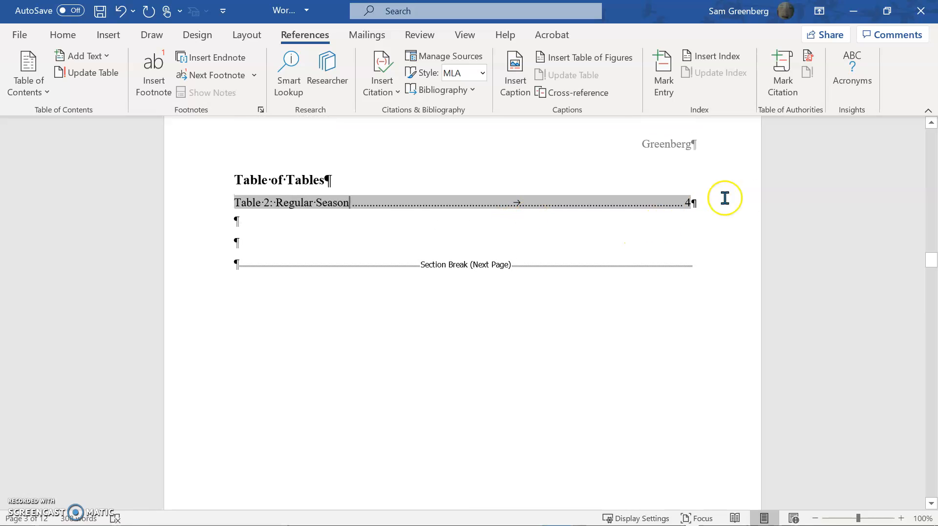
pyautogui.moveTo(927, 261); pyautogui.dragTo(923, 338)
pyautogui.scroll(-2, 300, 420)
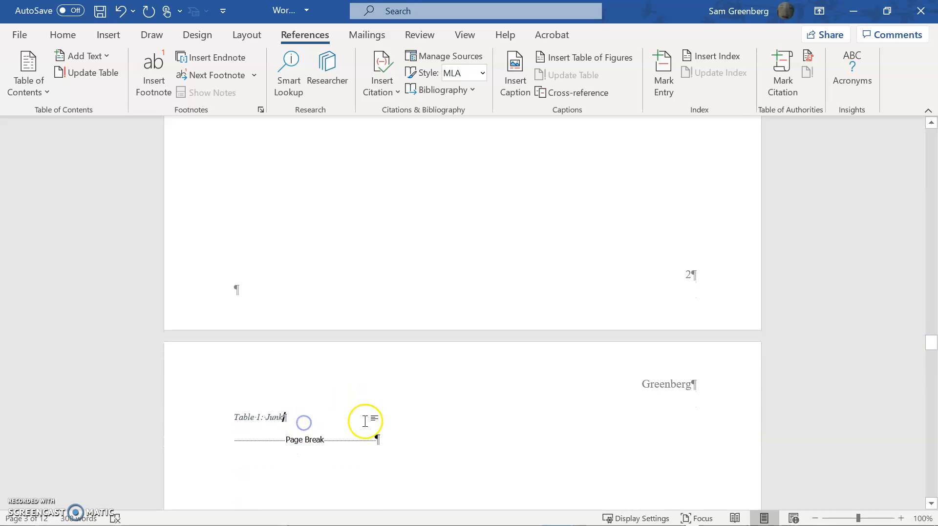
pyautogui.click(71, 39)
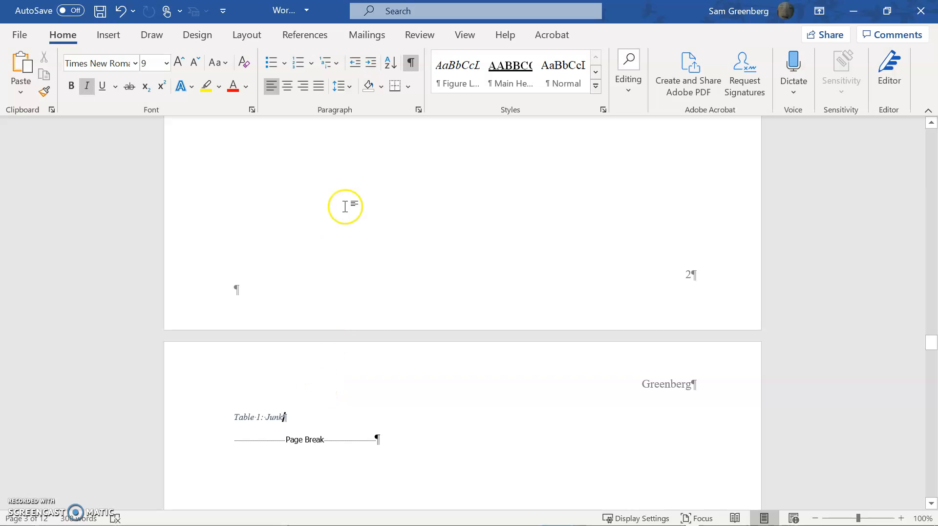
pyautogui.click(597, 89)
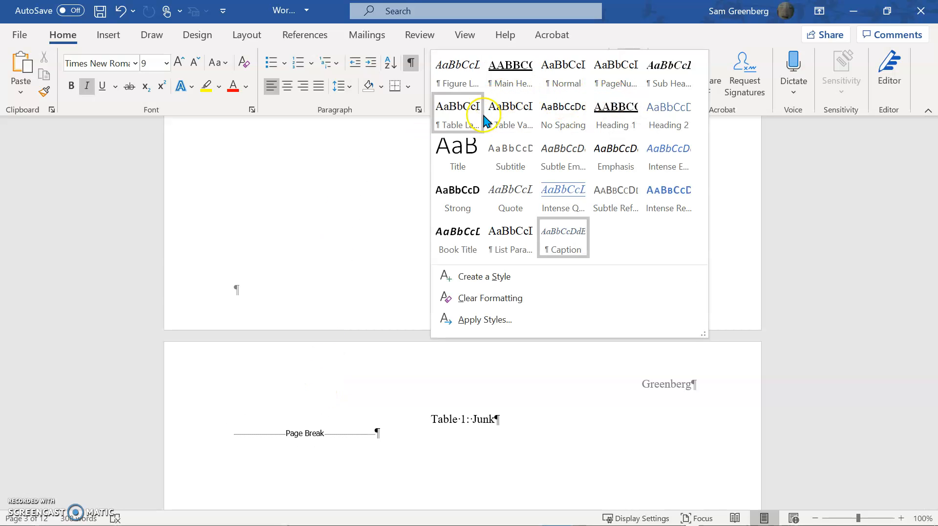
pyautogui.click(463, 124)
# Update all document fields again, choosing to update the entire table in each prompt, and check the Table of Tables.
pyautogui.moveTo(930, 361); pyautogui.dragTo(896, 201)
pyautogui.scroll(-10, 601, 224)
pyautogui.scroll(-12, 567, 226)
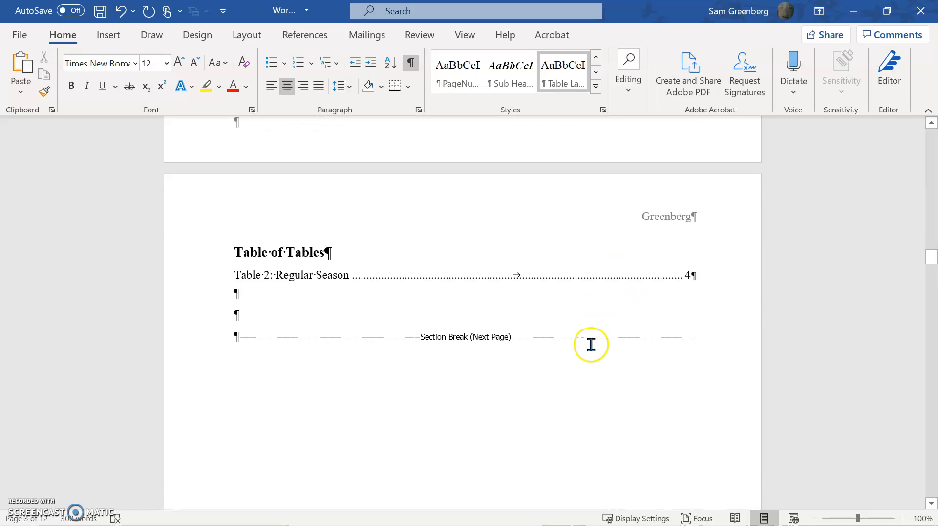
pyautogui.scroll(1, 591, 344)
pyautogui.click(596, 335)
pyautogui.press('F9')
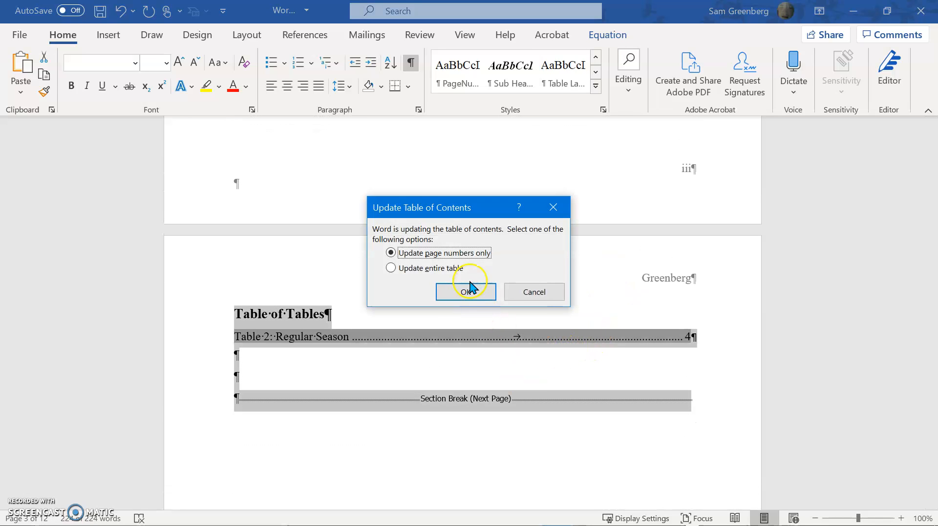
pyautogui.click(453, 269)
pyautogui.click(462, 292)
pyautogui.click(449, 269)
pyautogui.click(457, 293)
pyautogui.click(456, 288)
pyautogui.click(377, 355)
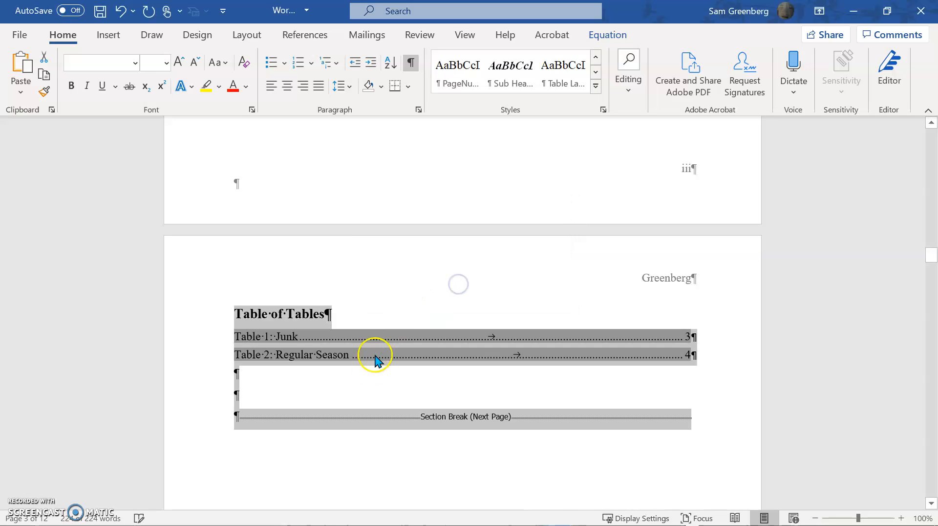
pyautogui.click(590, 304)
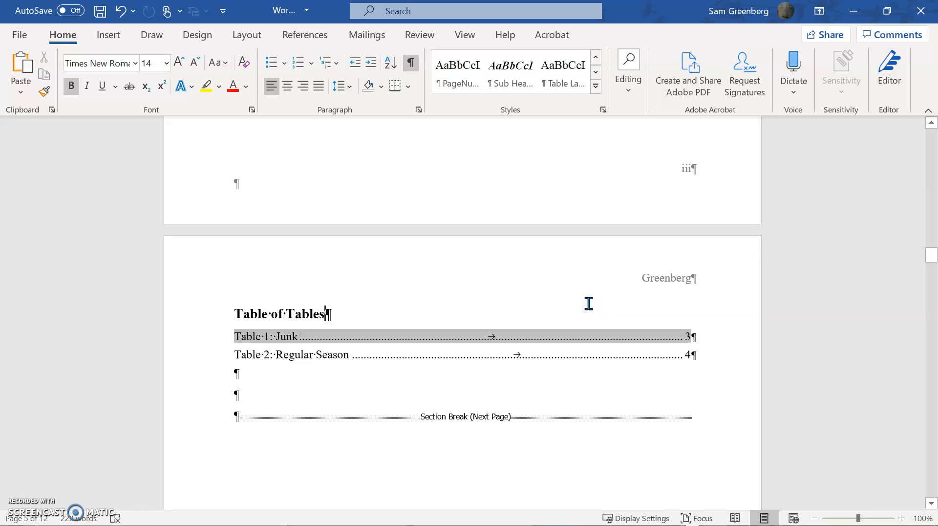
pyautogui.click(420, 361)
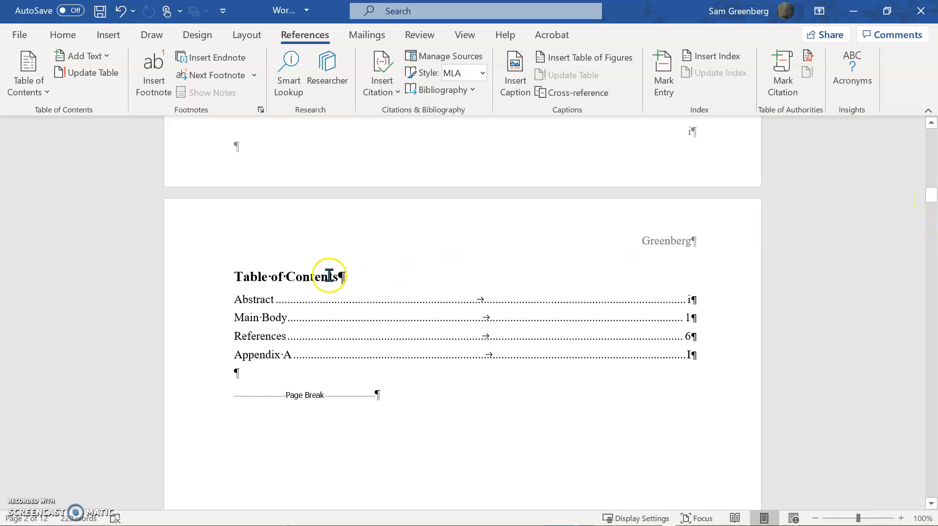
# Enter the sample text "Figure A.1" on the second line below the APPENDIX A heading, and erase it.
pyautogui.moveTo(931, 205); pyautogui.dragTo(893, 494)
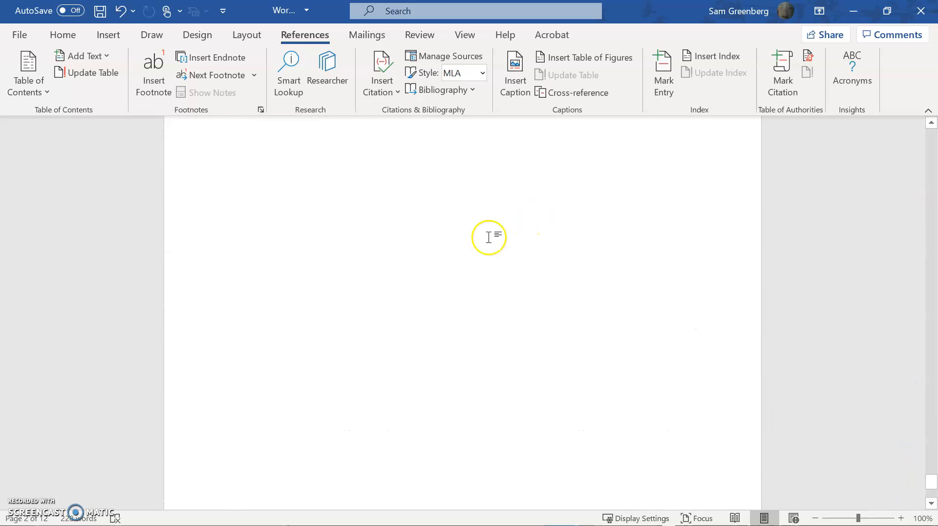
pyautogui.click(285, 251)
pyautogui.write('Fig')
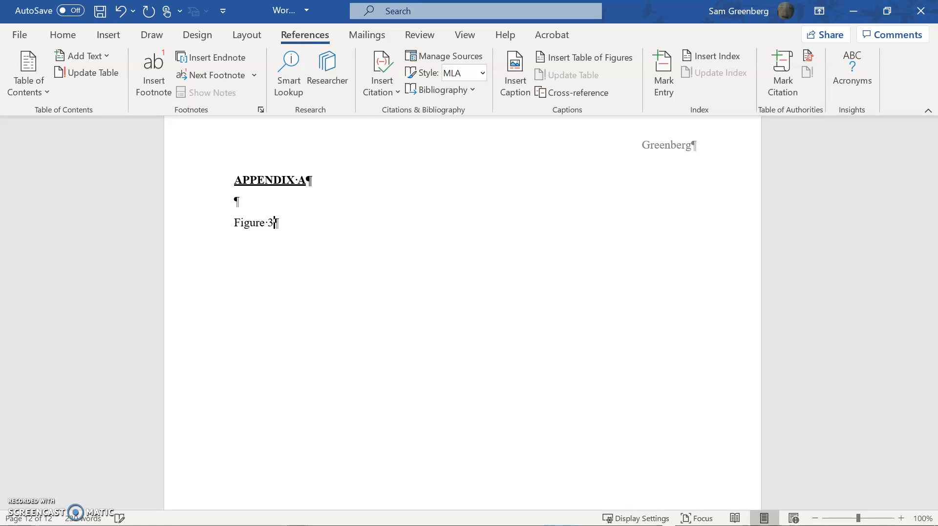
pyautogui.write('ure A.1')
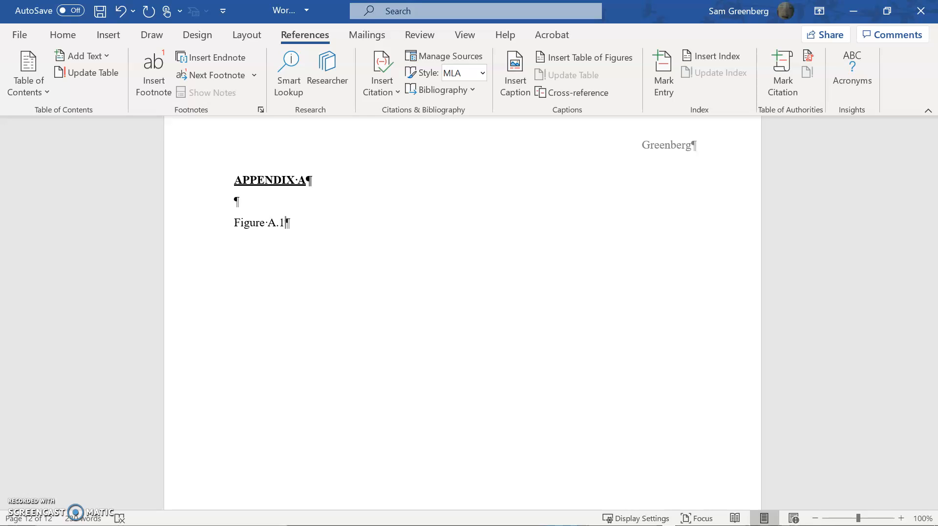
pyautogui.hotkey('shift', 'Home')
pyautogui.press('BackSpace')
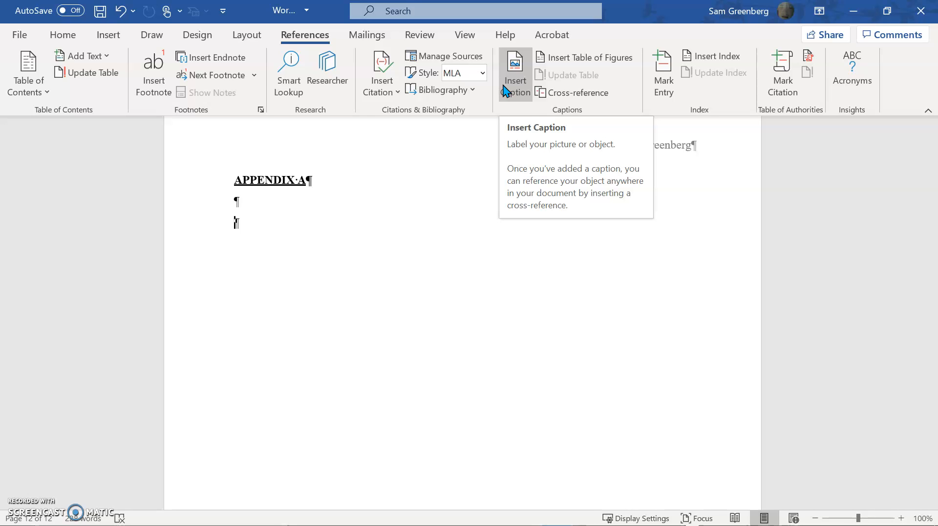
# Start a caption on the empty line below the APPENDIX A heading and create a new caption label named "Appendix".
pyautogui.click(520, 93)
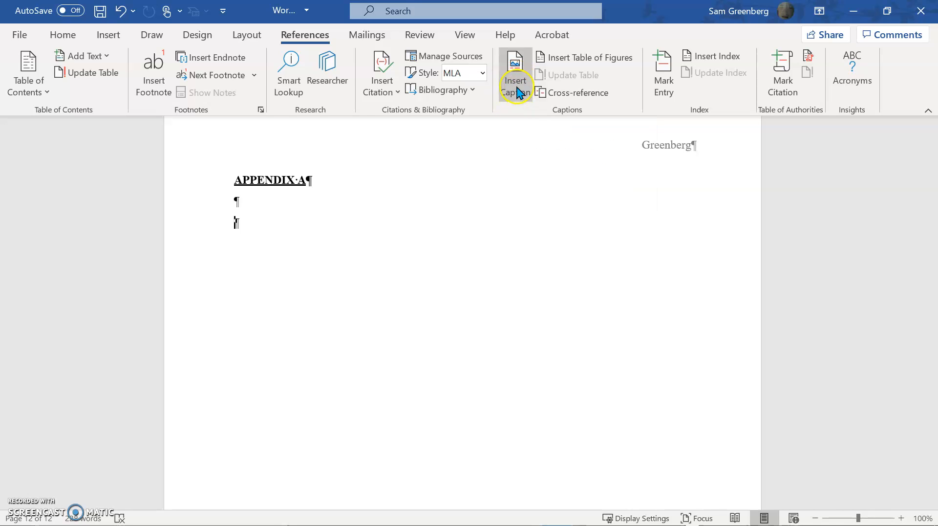
pyautogui.click(523, 82)
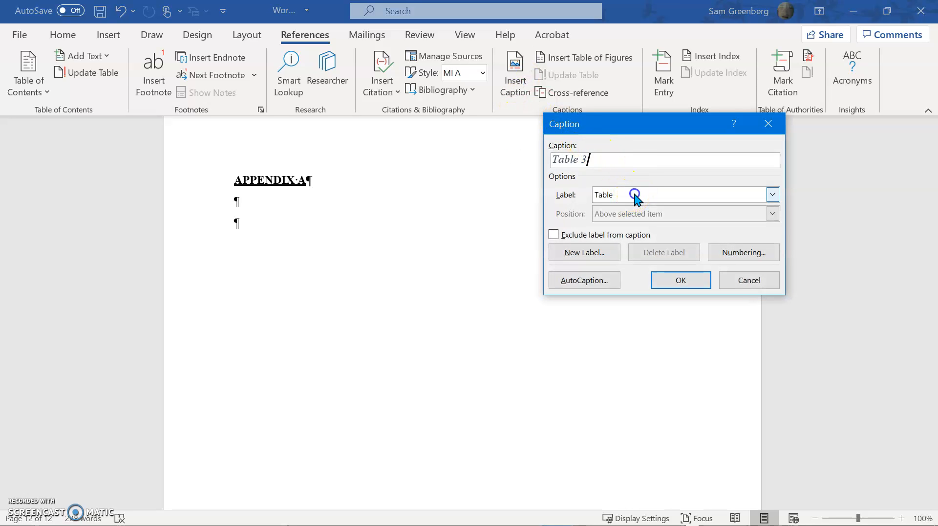
pyautogui.click(634, 195)
pyautogui.click(567, 252)
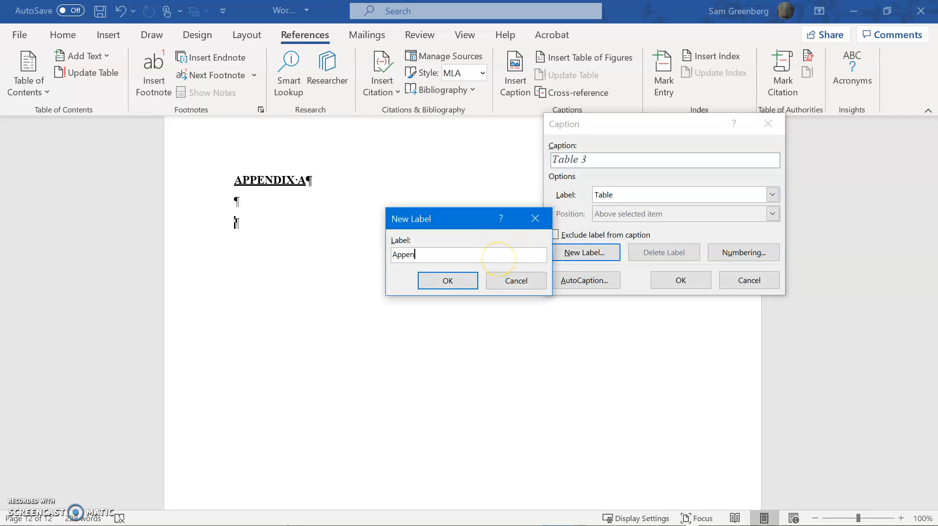
pyautogui.write('Appendix')
pyautogui.click(437, 280)
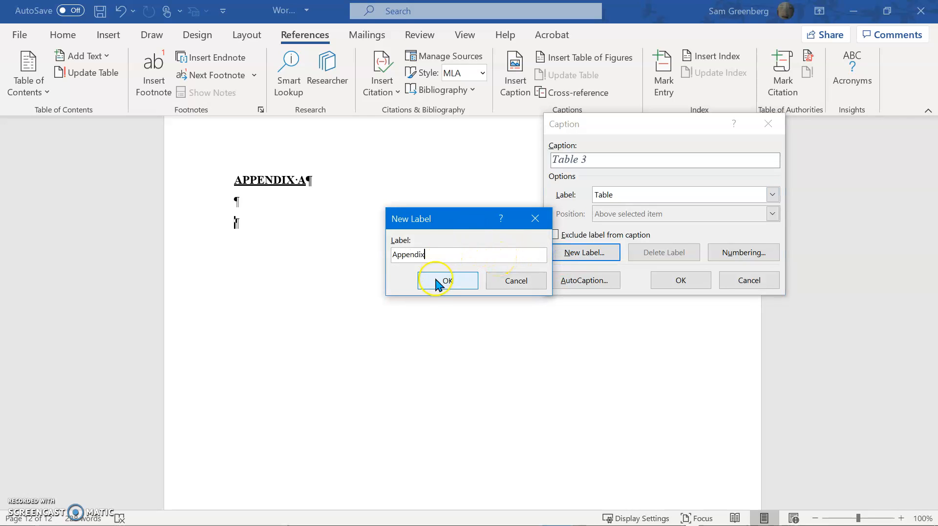
pyautogui.click(629, 166)
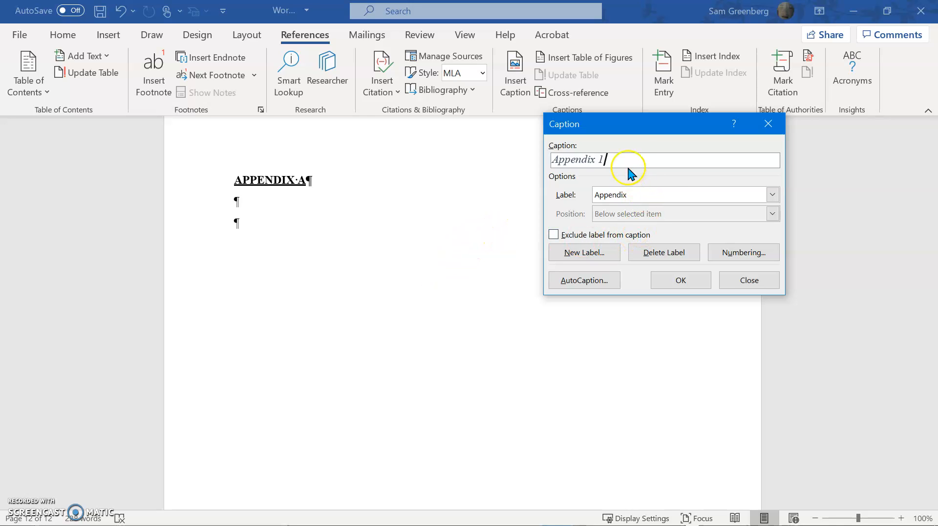
# Set the caption numbering format to A, B, C and insert the caption "Appendix A: Raw Data".
pyautogui.click(765, 250)
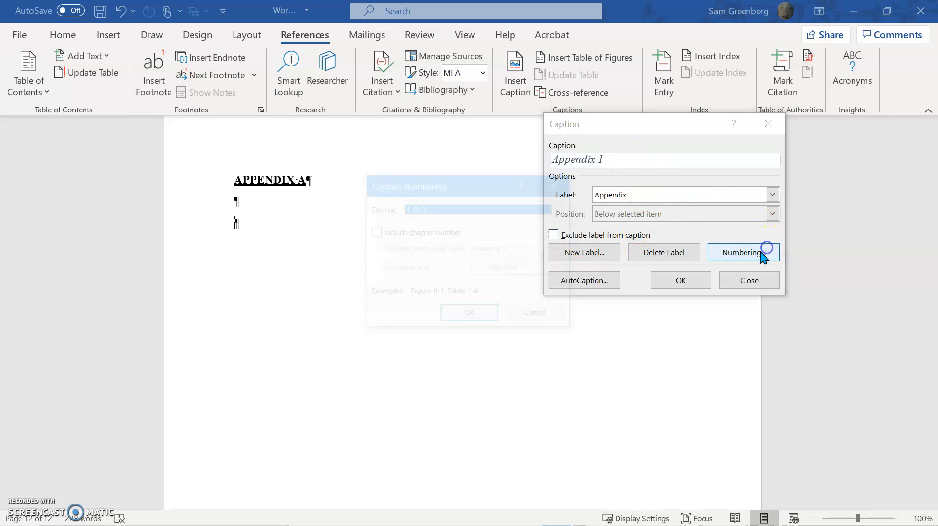
pyautogui.click(486, 207)
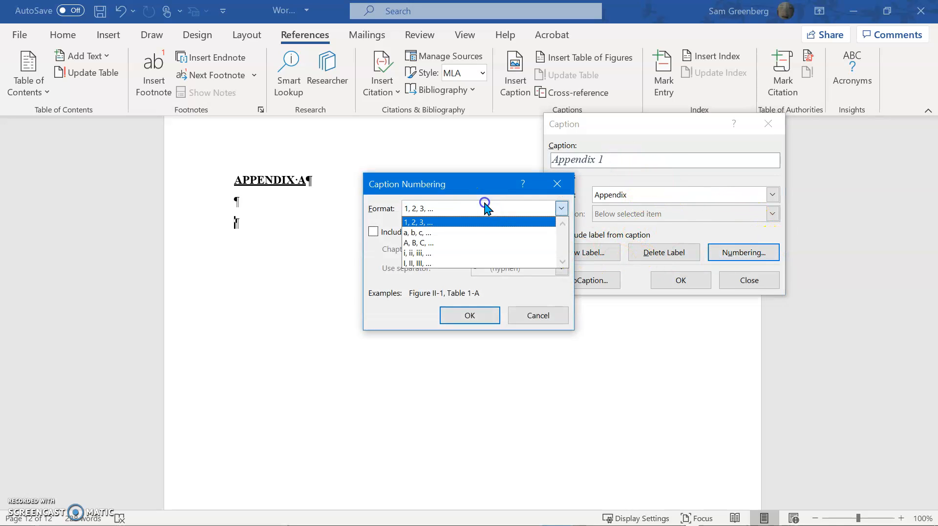
pyautogui.click(449, 242)
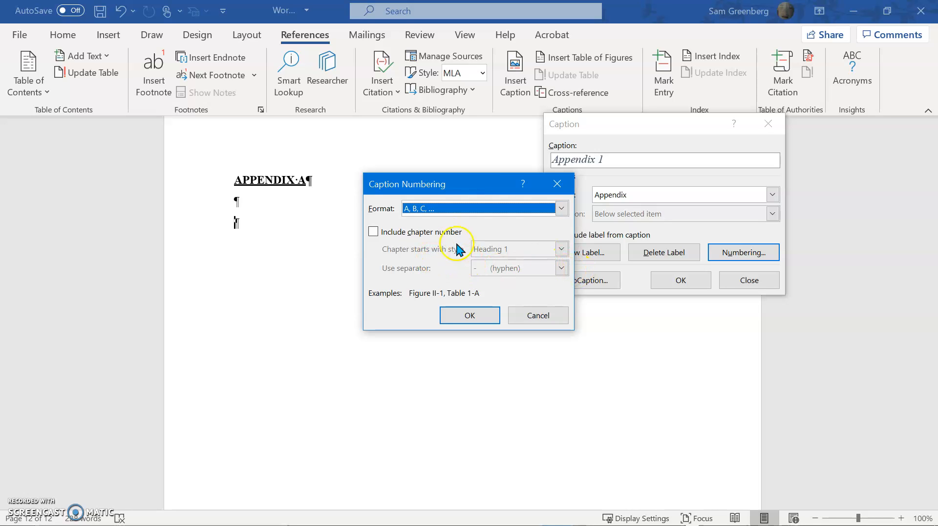
pyautogui.click(467, 315)
pyautogui.write(': Raw Data')
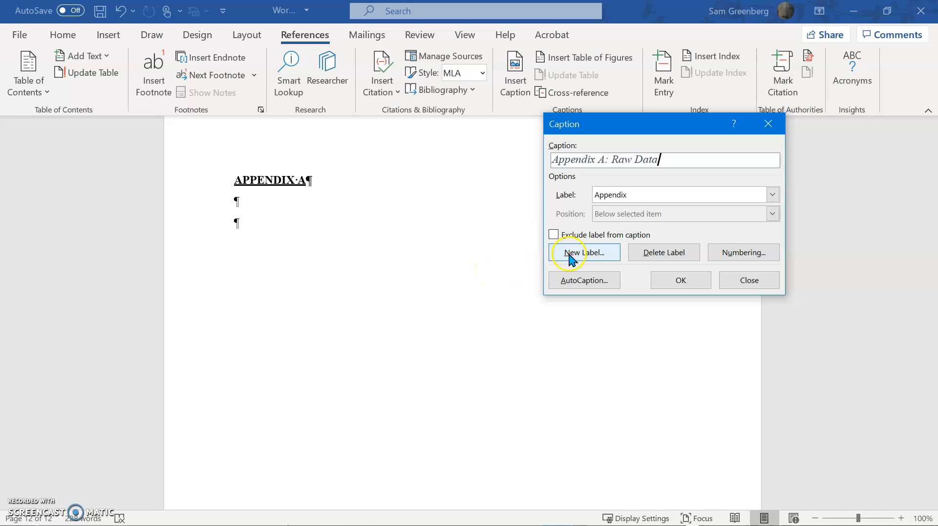
pyautogui.click(704, 274)
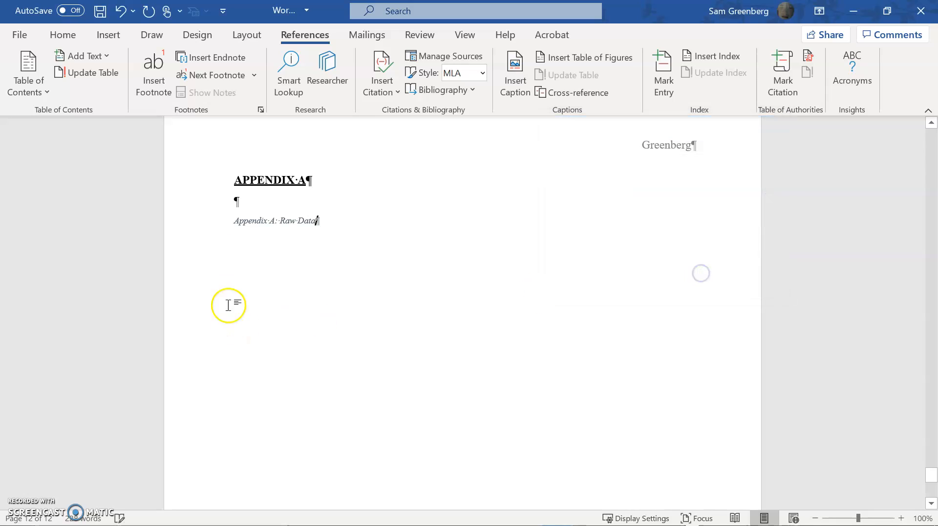
# Apply the main heading style to the "Appendix A: Raw Data" caption and add two blank lines below it.
pyautogui.click(76, 42)
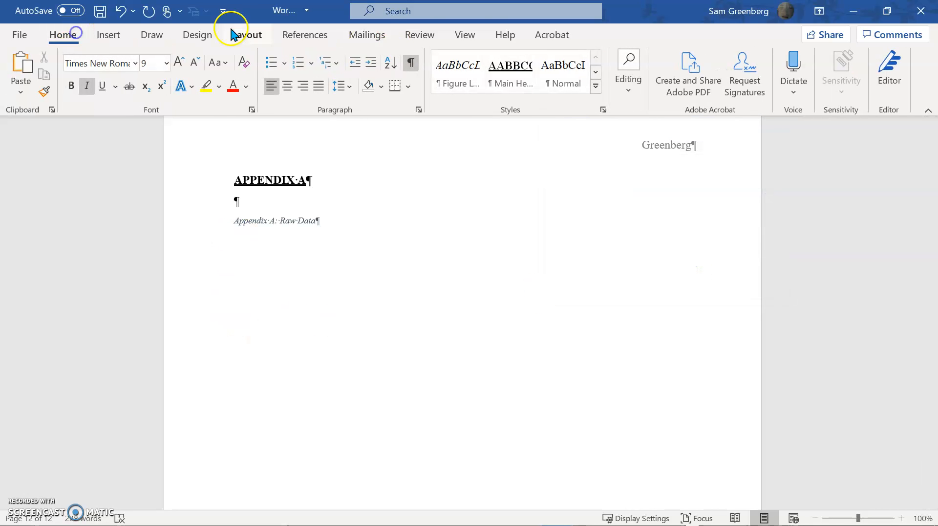
pyautogui.click(519, 66)
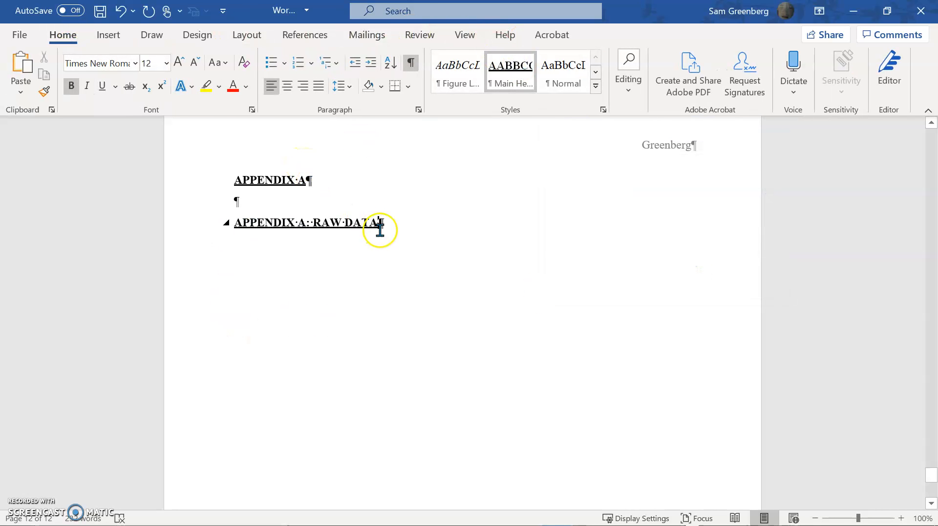
pyautogui.click(410, 230)
pyautogui.press('Return')
pyautogui.press('Return')
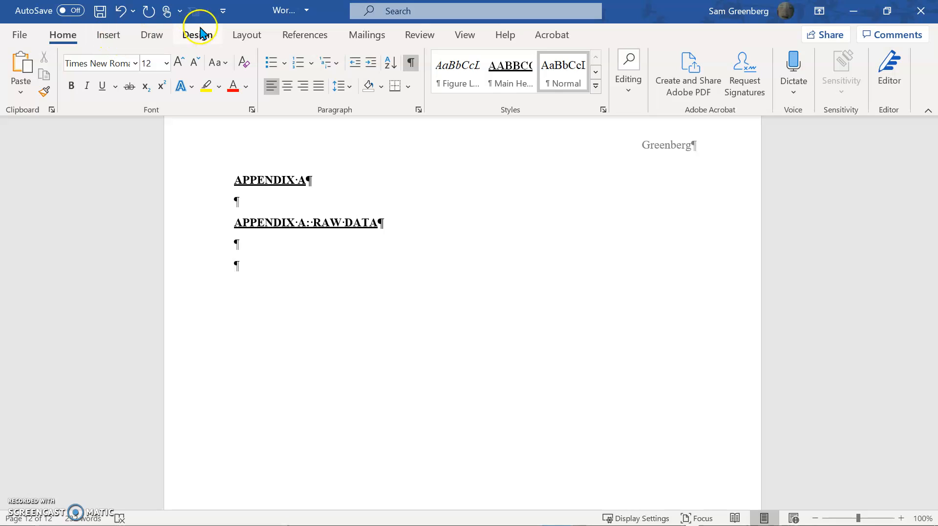
# Create a new caption label named "Figure A.", check it in the label list, and leave the caption settings without inserting a caption.
pyautogui.click(312, 38)
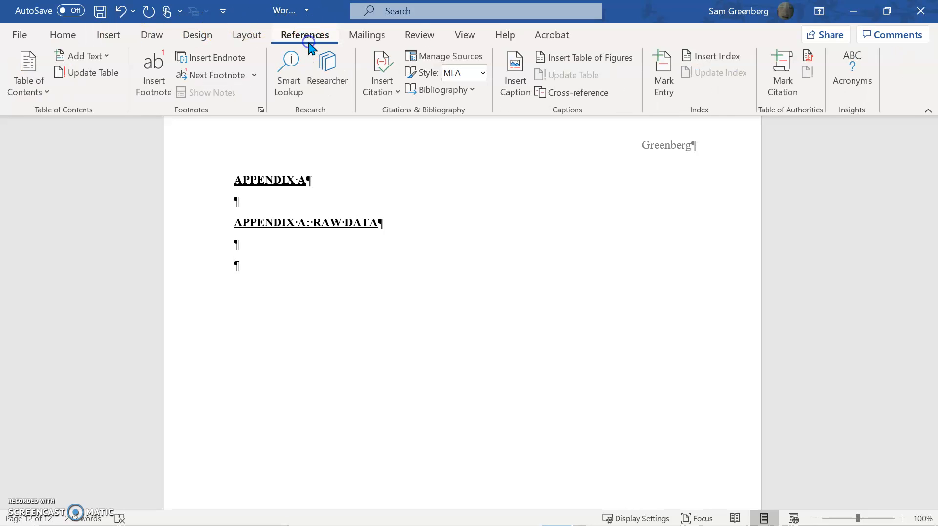
pyautogui.click(515, 79)
pyautogui.click(644, 199)
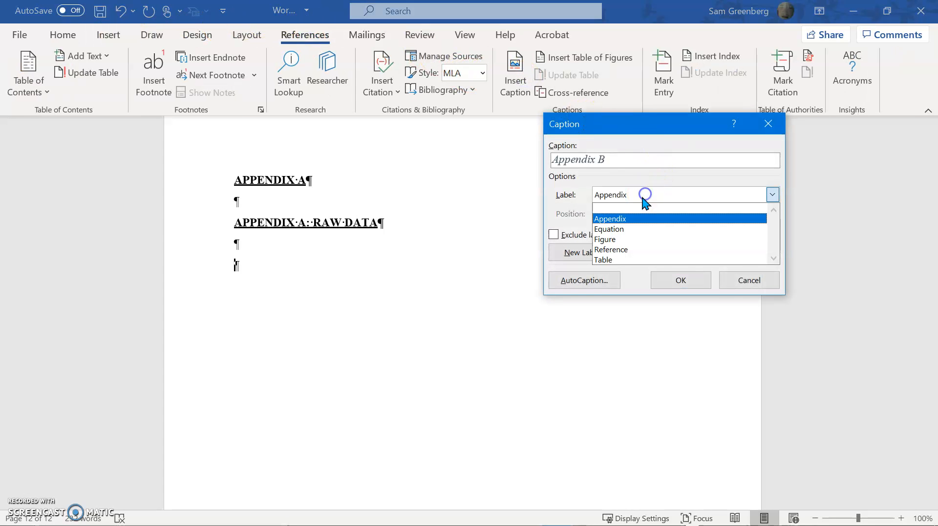
pyautogui.click(577, 259)
pyautogui.click(581, 260)
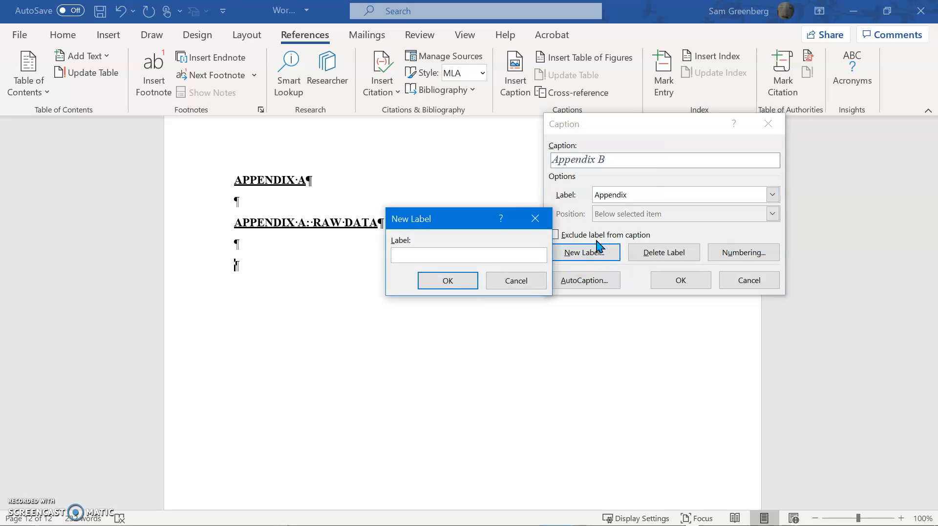
pyautogui.write('Figure A.')
pyautogui.click(447, 280)
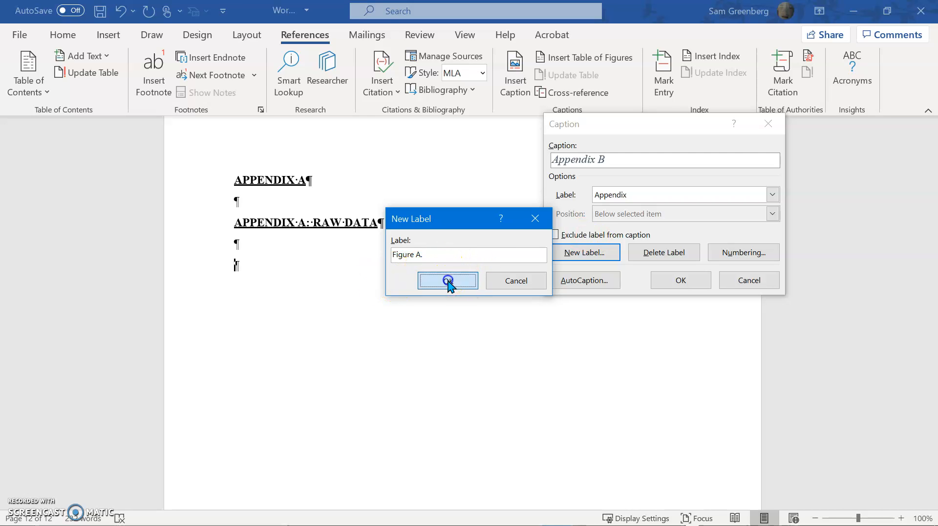
pyautogui.click(599, 162)
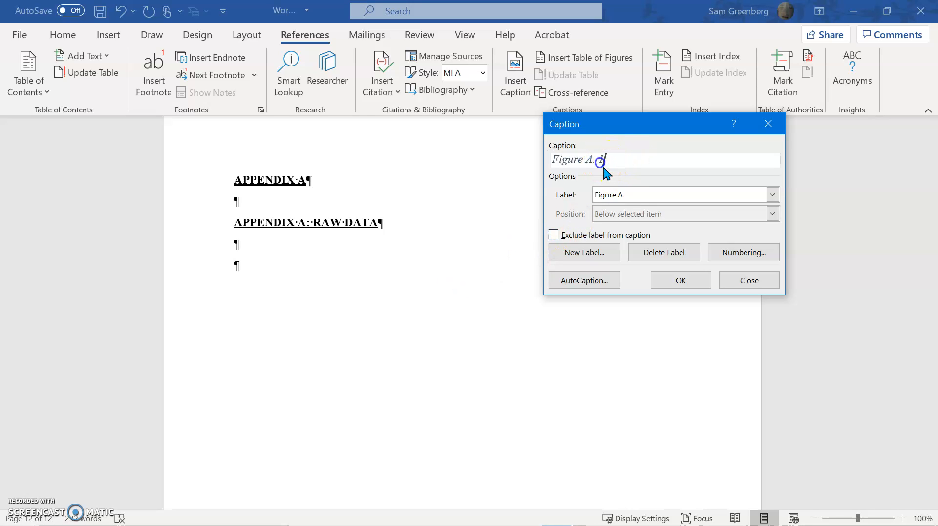
pyautogui.click(638, 190)
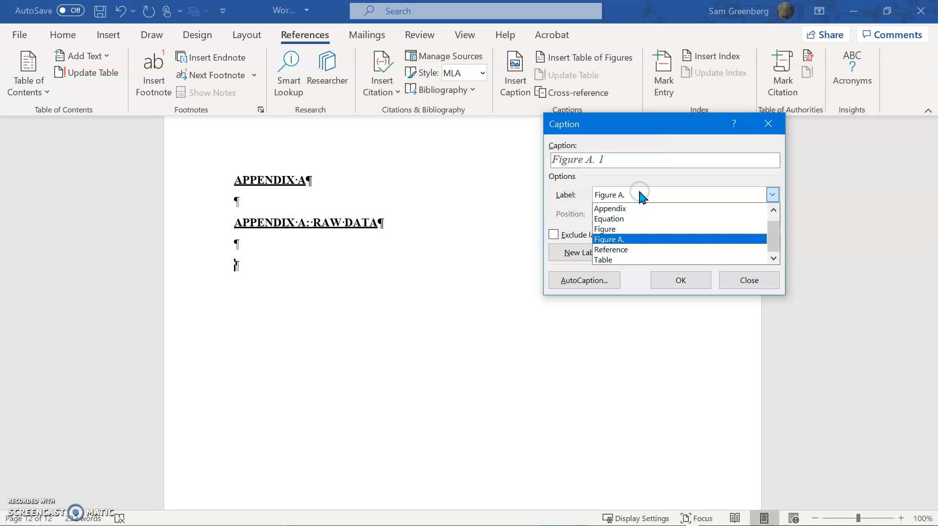
pyautogui.click(639, 192)
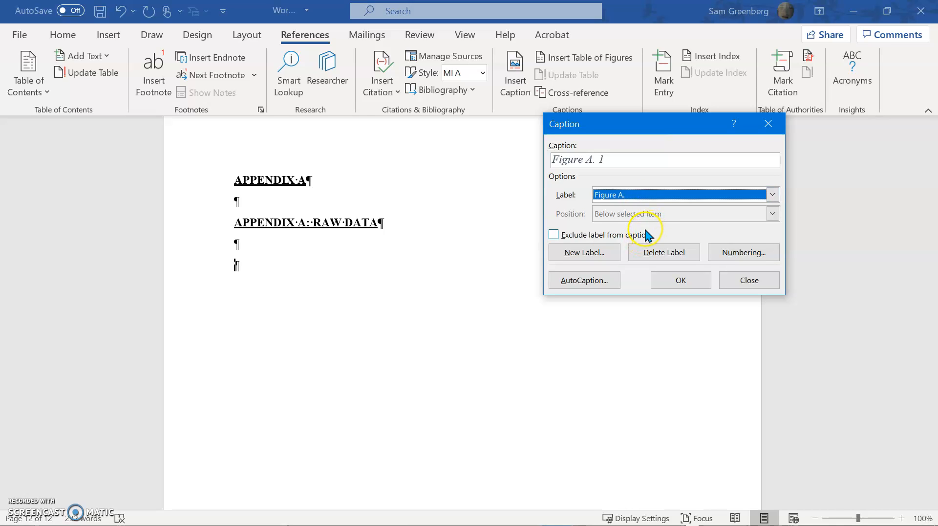
pyautogui.press('Escape')
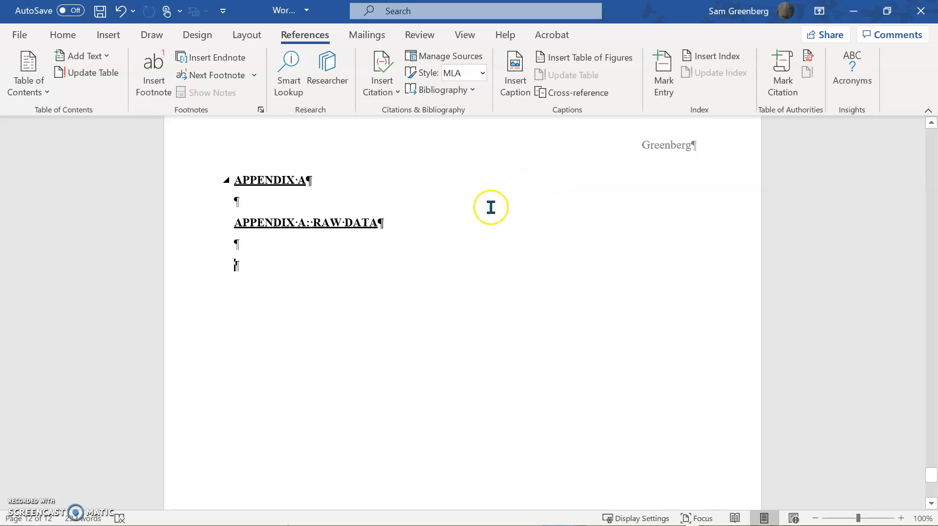
# Delete the plain APPENDIX A heading and the blank line above the "Appendix A: Raw Data" caption.
pyautogui.scroll(3, 390, 322)
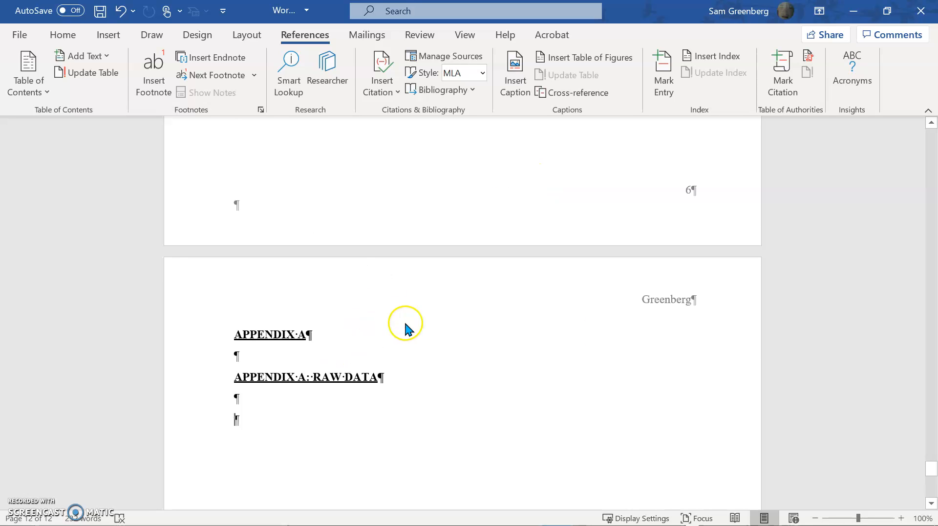
pyautogui.moveTo(312, 356); pyautogui.dragTo(230, 350)
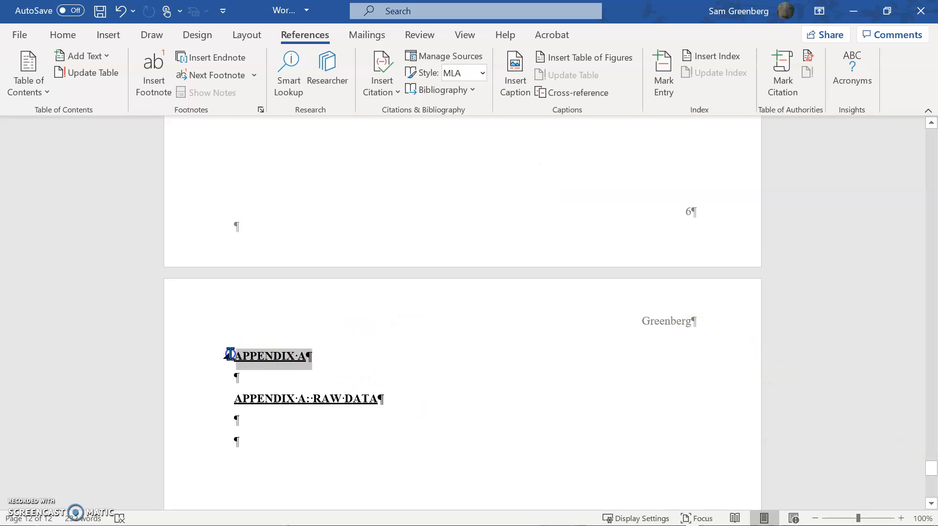
pyautogui.press('BackSpace')
pyautogui.click(234, 377)
pyautogui.press('BackSpace')
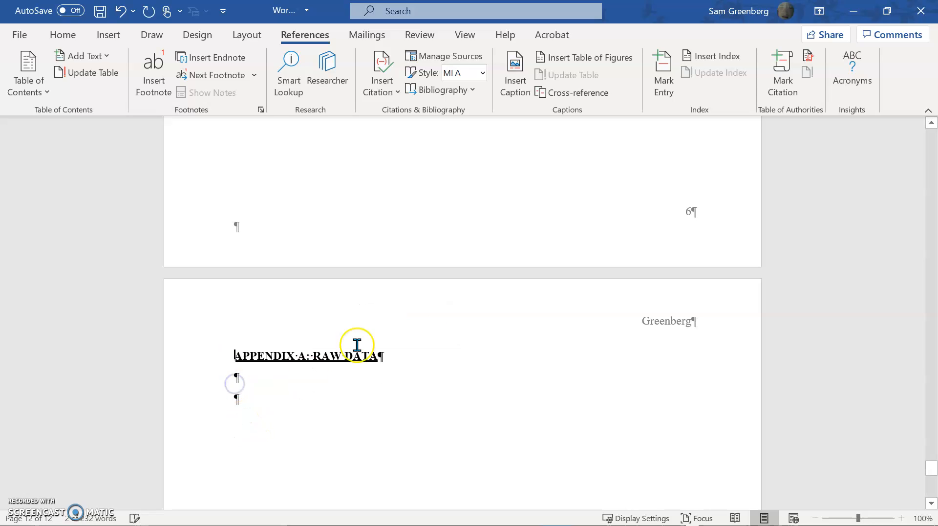
# Update the fields of the whole document, choosing to update the entire table of contents rather than page numbers only.
pyautogui.moveTo(928, 468); pyautogui.dragTo(909, 202)
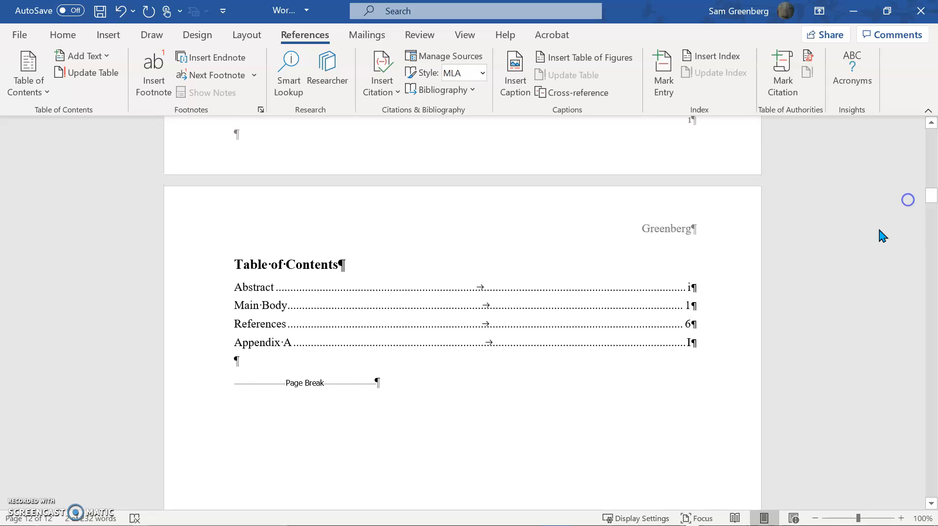
pyautogui.hotkey('alt', 'a')
pyautogui.click(588, 367)
pyautogui.hotkey('ctrl', 'a')
pyautogui.press('F9')
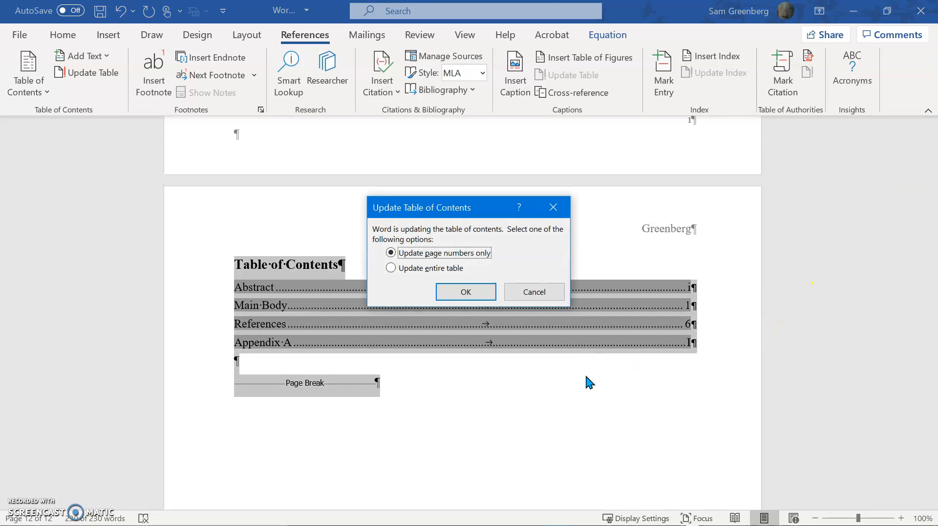
pyautogui.click(415, 268)
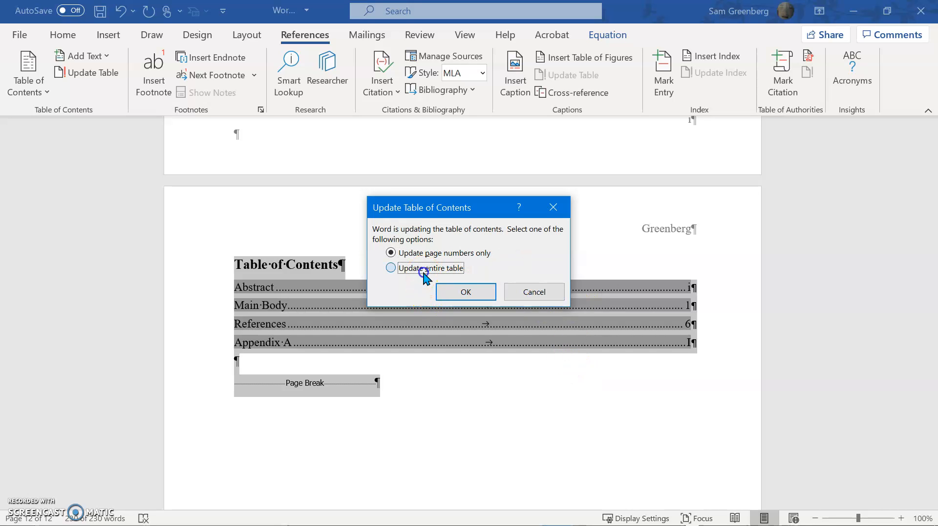
pyautogui.click(450, 285)
pyautogui.click(450, 267)
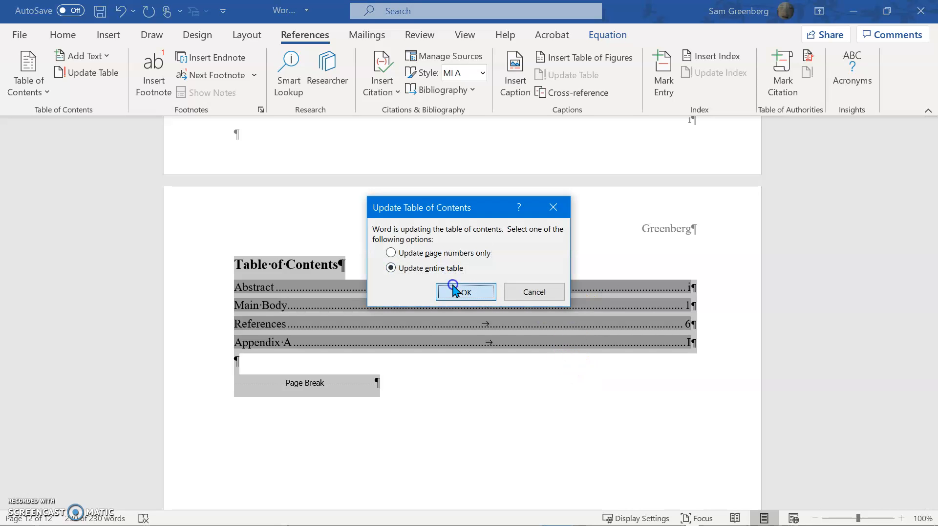
pyautogui.click(457, 290)
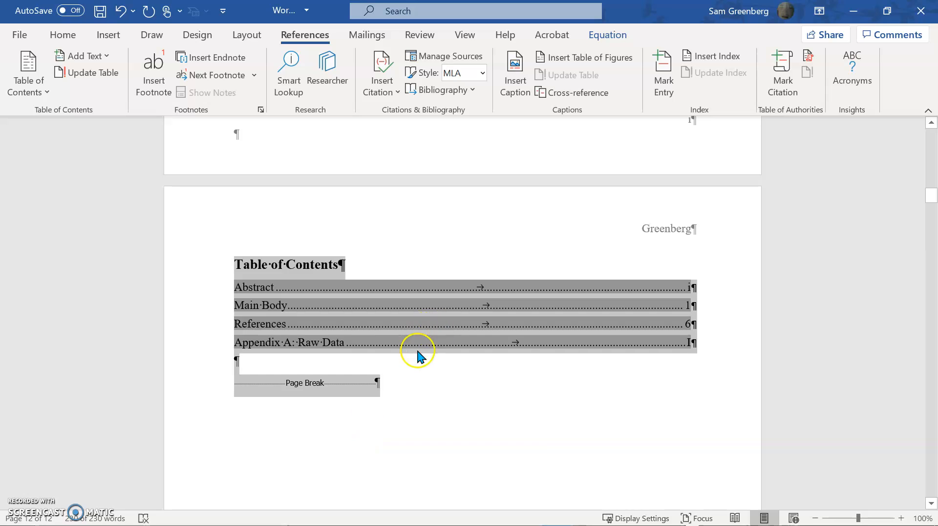
pyautogui.click(322, 341)
pyautogui.scroll(-10, 332, 372)
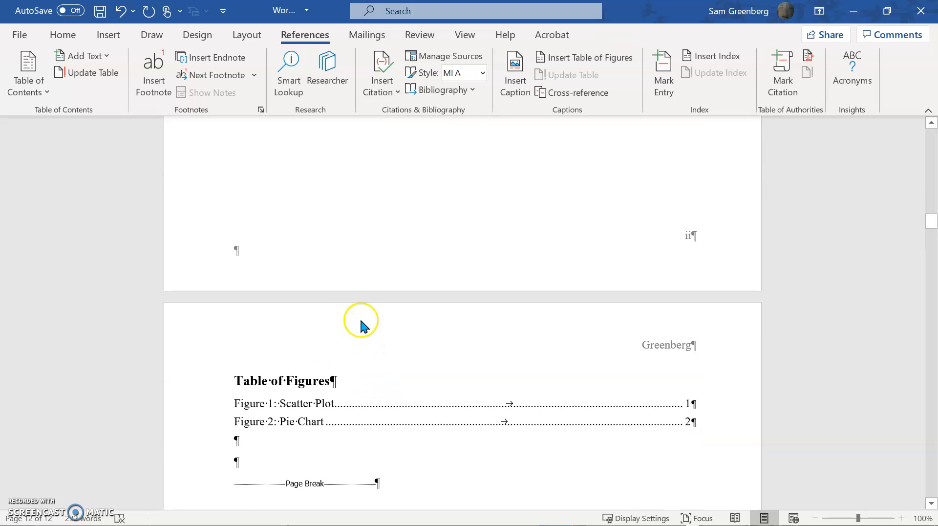
pyautogui.scroll(-3, 341, 352)
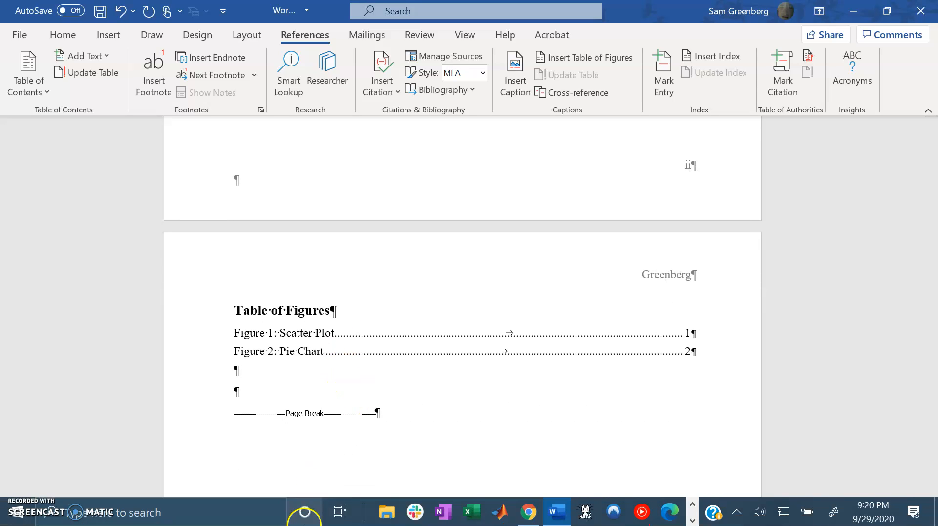